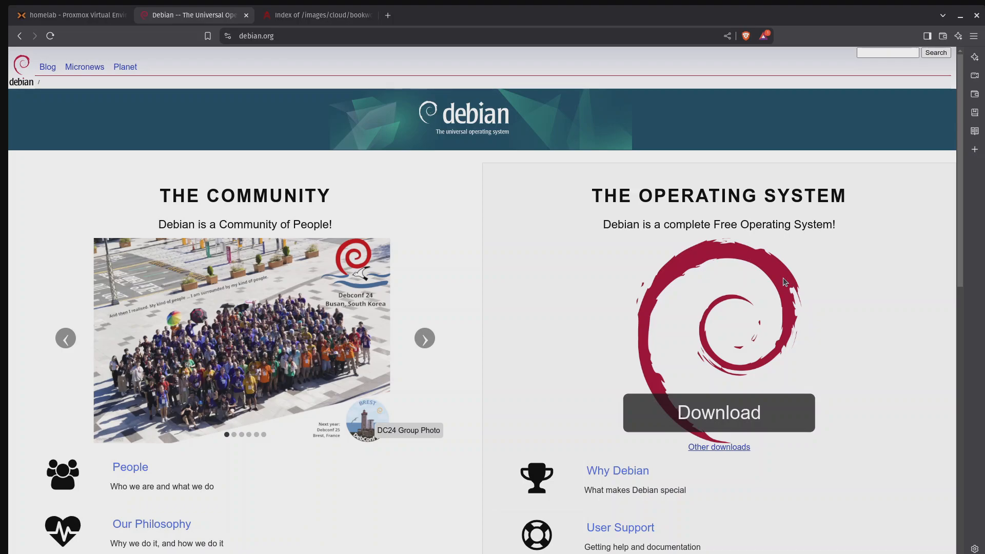
Step: In Proxmox, download debian-12.9.0-amd64-netinst.iso from the copied URL into the ISO images of the homelab node's local storage
left_click(77, 14)
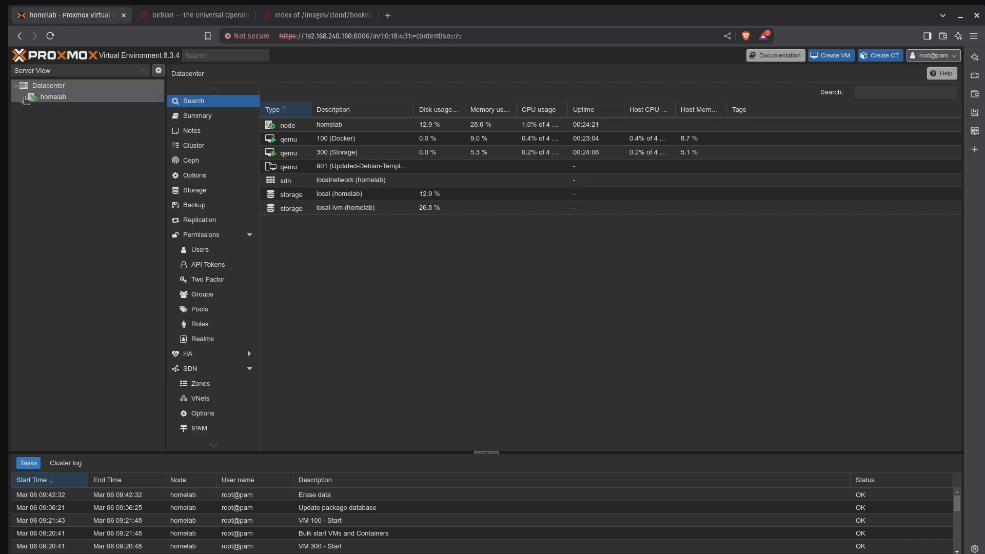
left_click(25, 97)
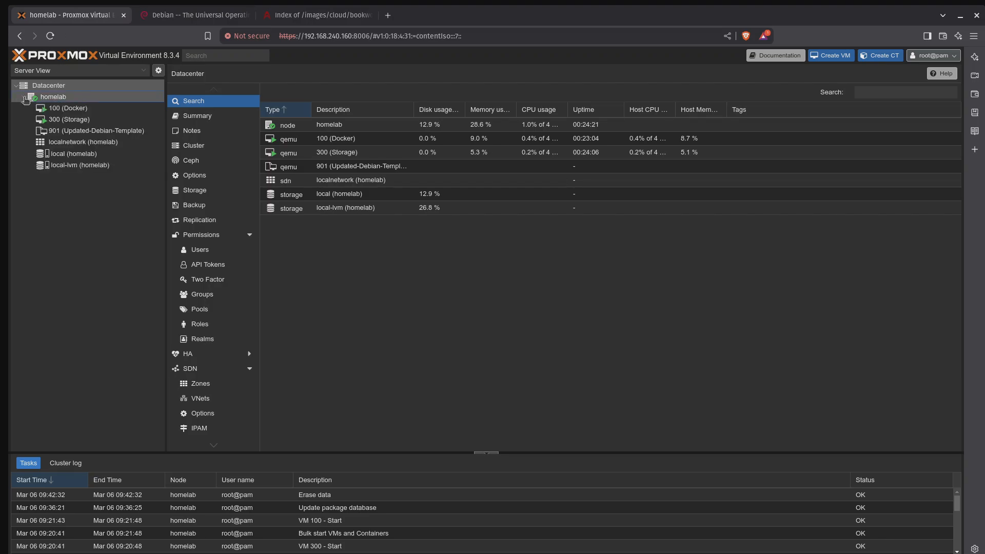
left_click(99, 154)
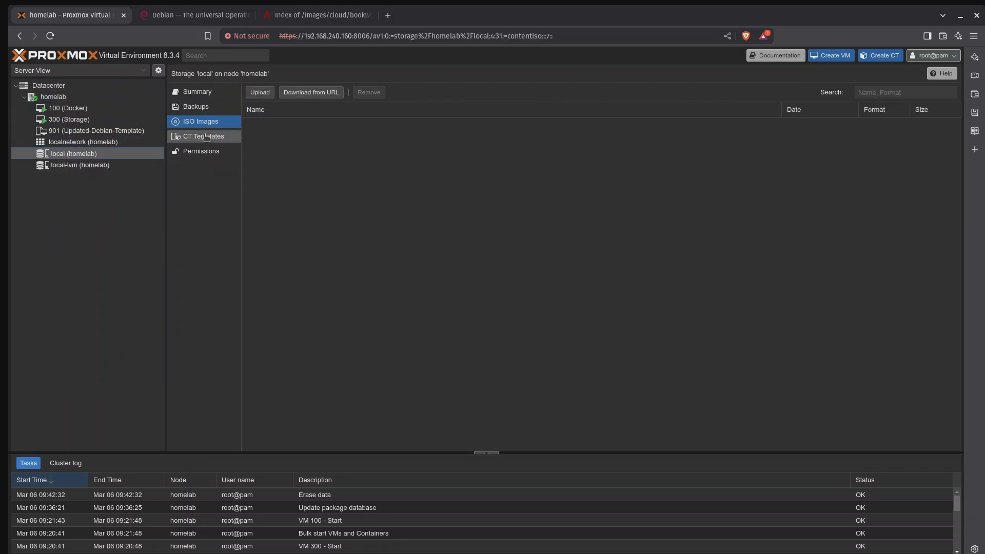
left_click(311, 92)
left_click(476, 286)
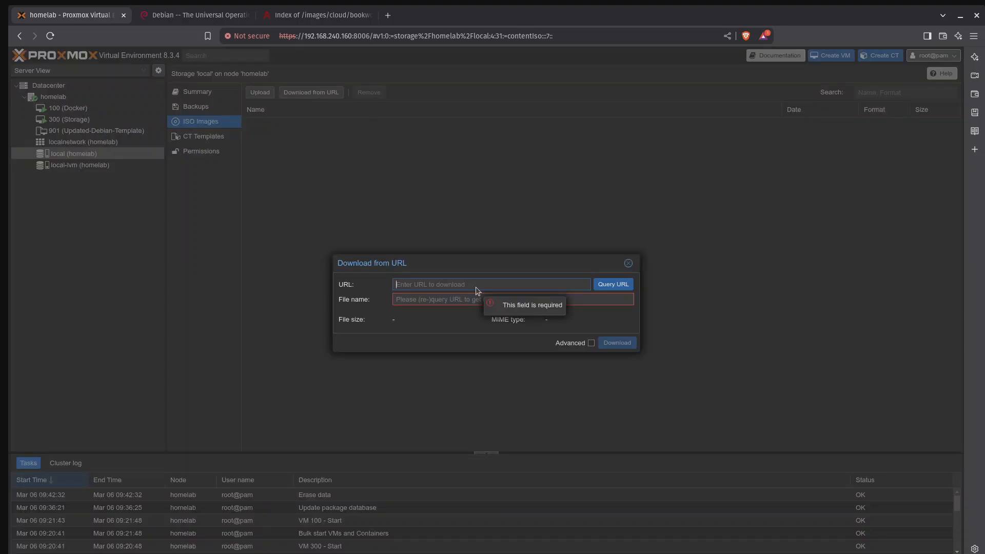
type("https://cdimage.debian.org/debian-cd/current/amd64/iso-cd/debian-12.9.0-amd64-netinst.iso")
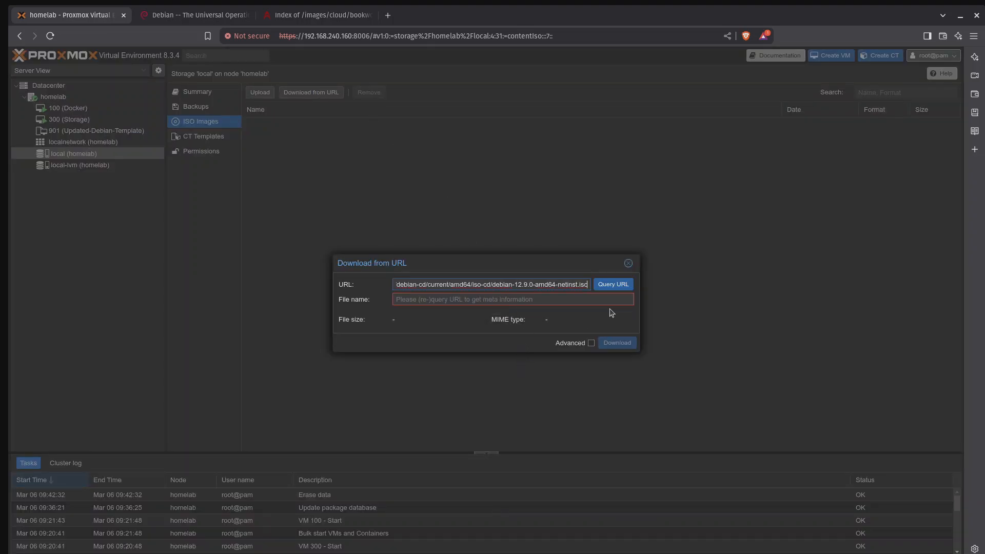
left_click(620, 288)
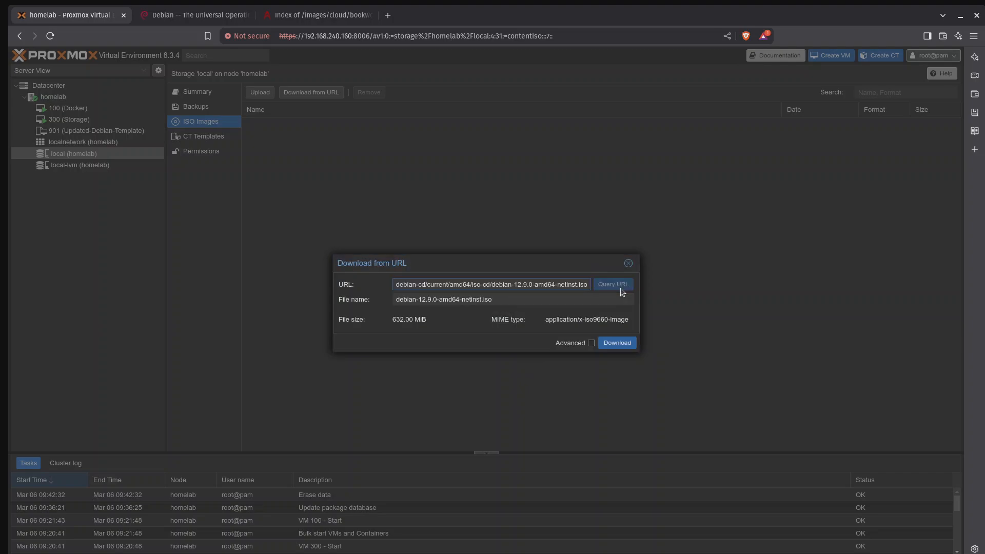
left_click(617, 343)
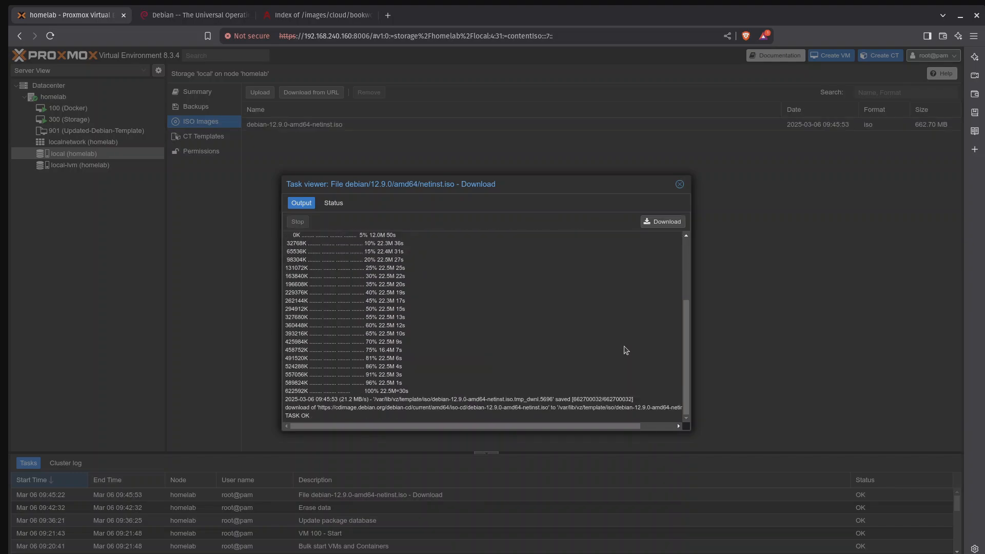
left_click(679, 185)
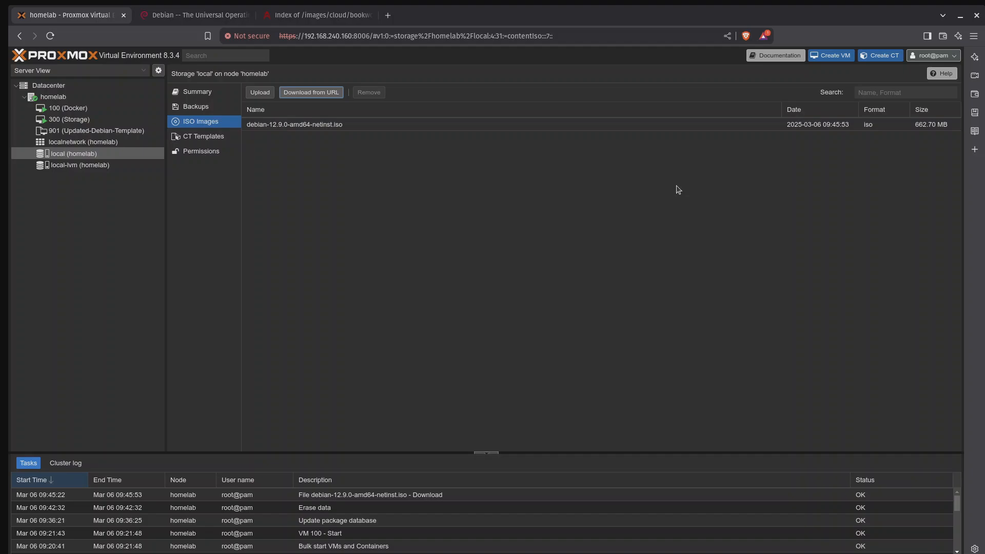
Step: Begin creating a virtual machine on the homelab node with VM ID 902
left_click(834, 59)
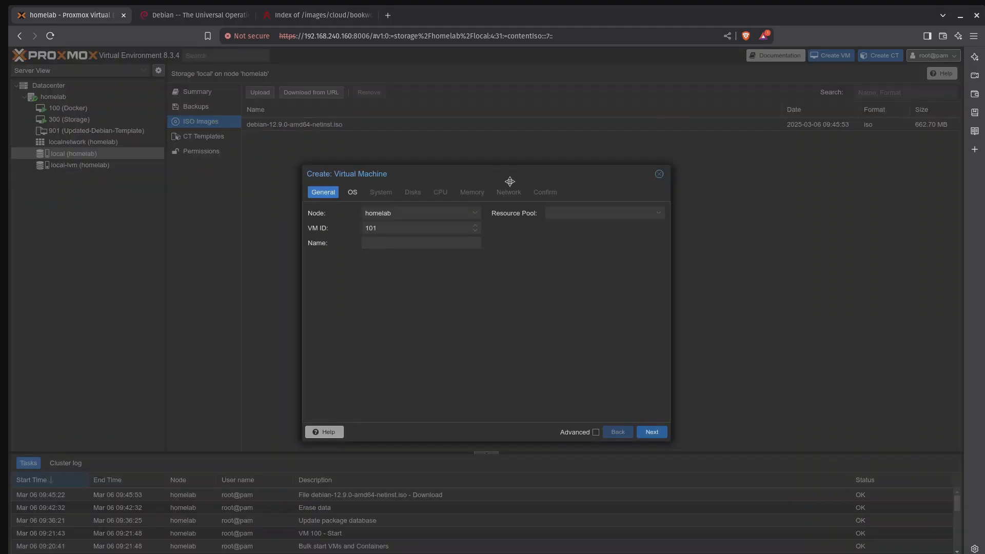
left_click(405, 228)
key("BackSpace")
key("BackSpace")
key("BackSpace")
type("90")
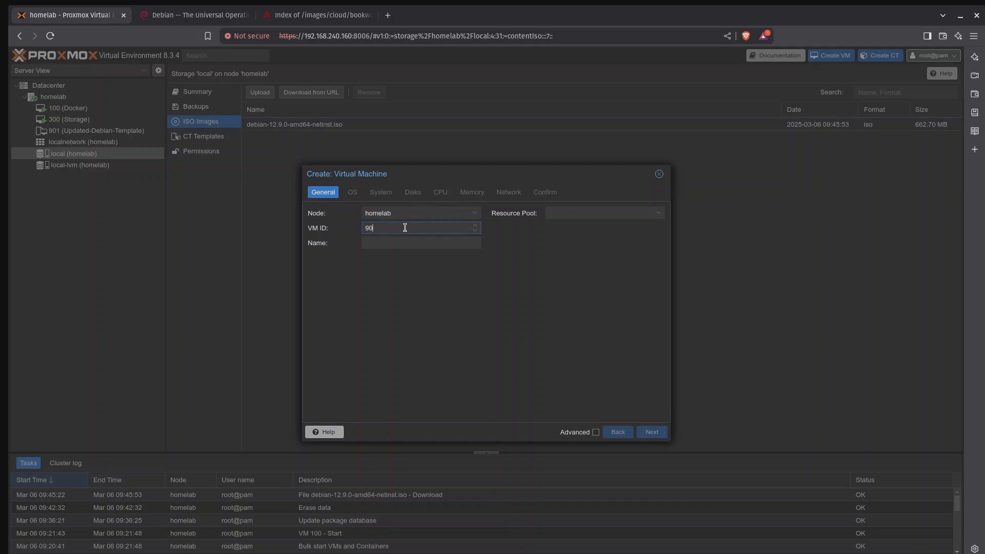
type("2")
Step: Name the new virtual machine Debian-Template and proceed to its operating system settings
left_click(408, 247)
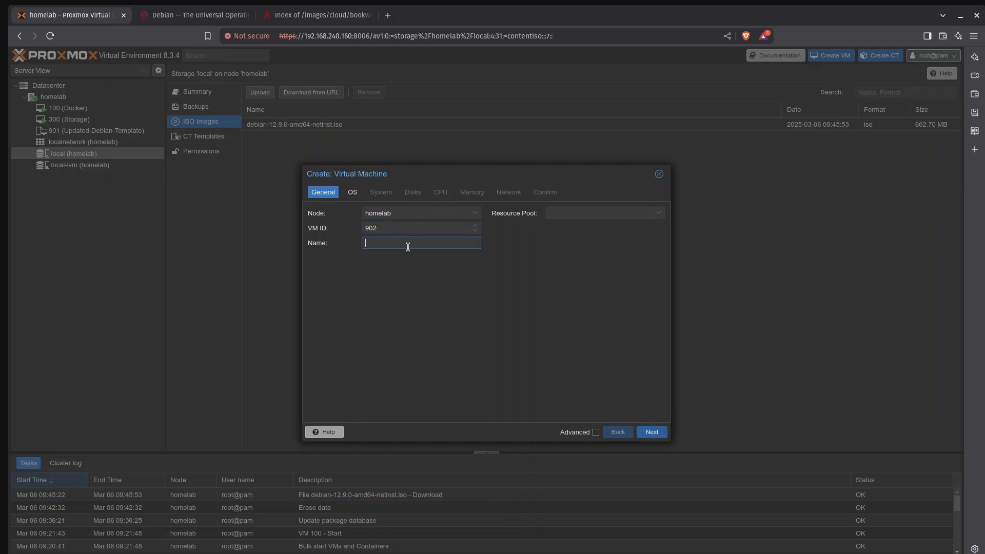
type("Debian-")
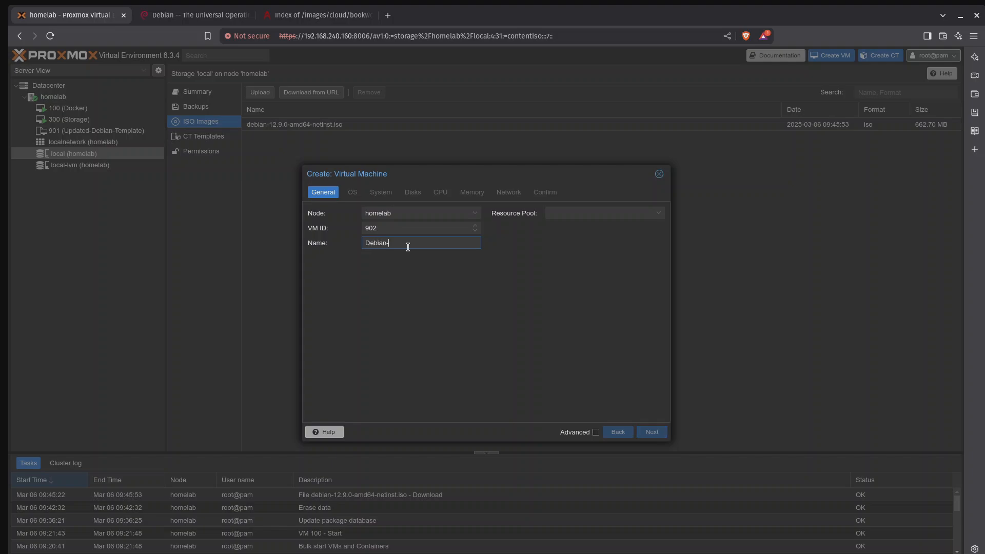
type("tem")
key("BackSpace")
key("BackSpace")
key("BackSpace")
type("Template")
left_click(659, 435)
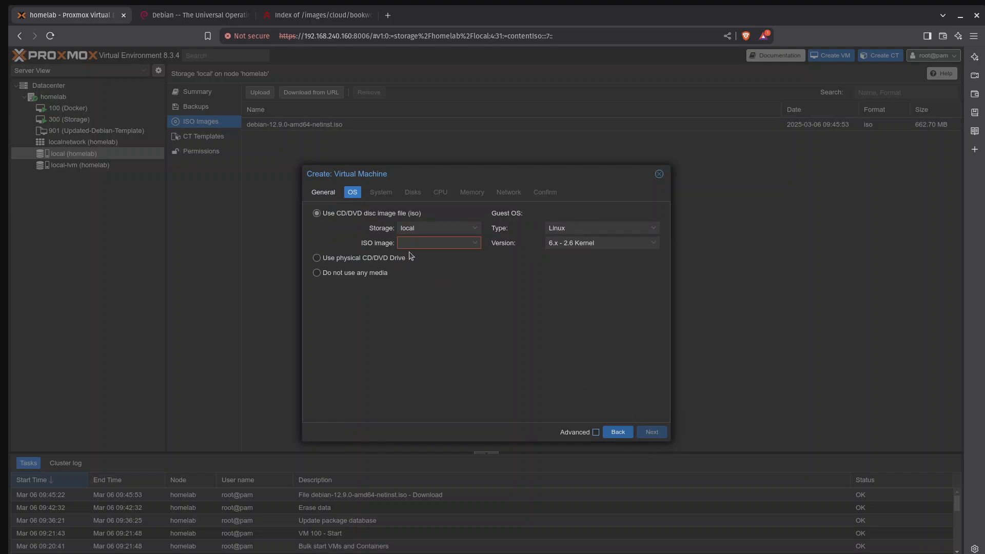
Step: Set debian-12.9.0-amd64-netinst.iso as the virtual machine's installation image and enable the Qemu Agent
left_click(475, 244)
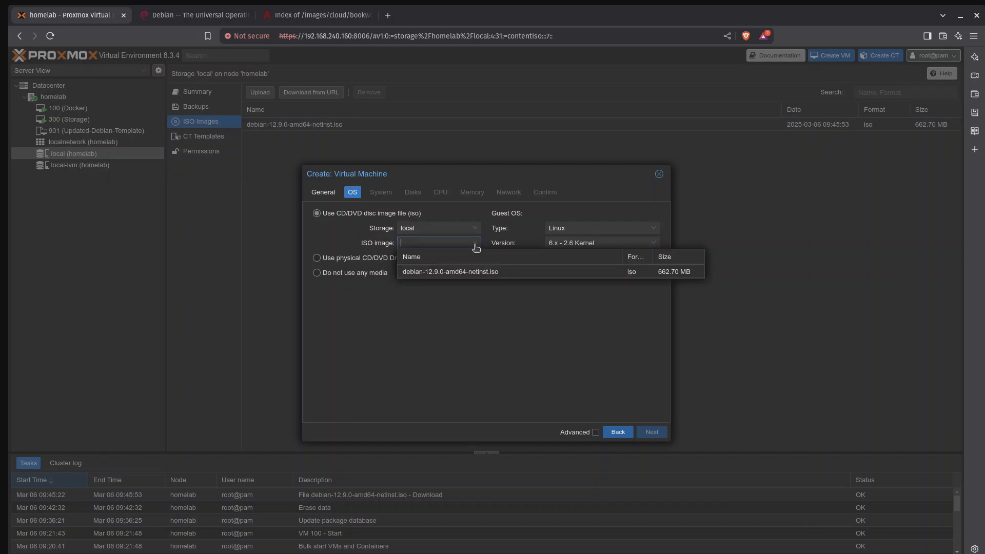
left_click(481, 273)
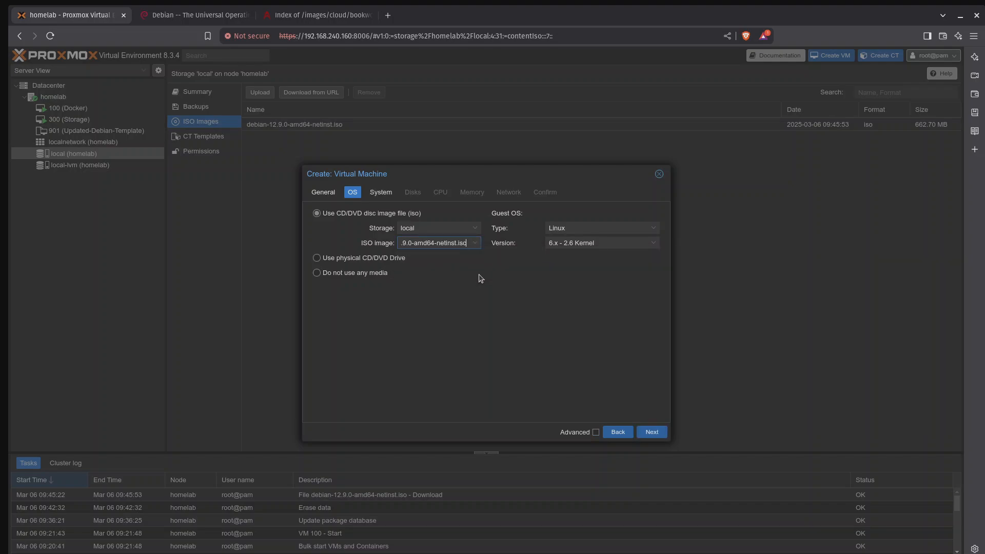
left_click(657, 433)
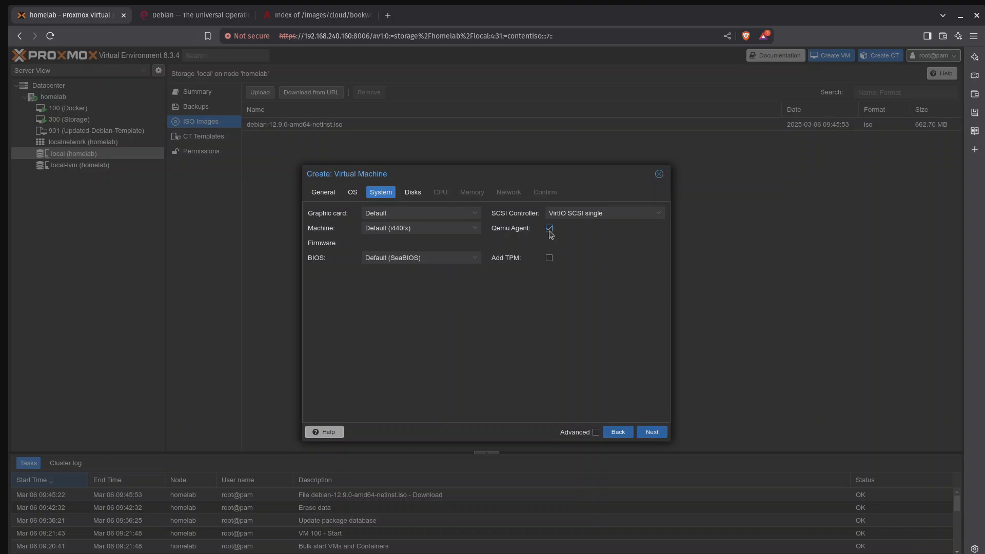
left_click(658, 436)
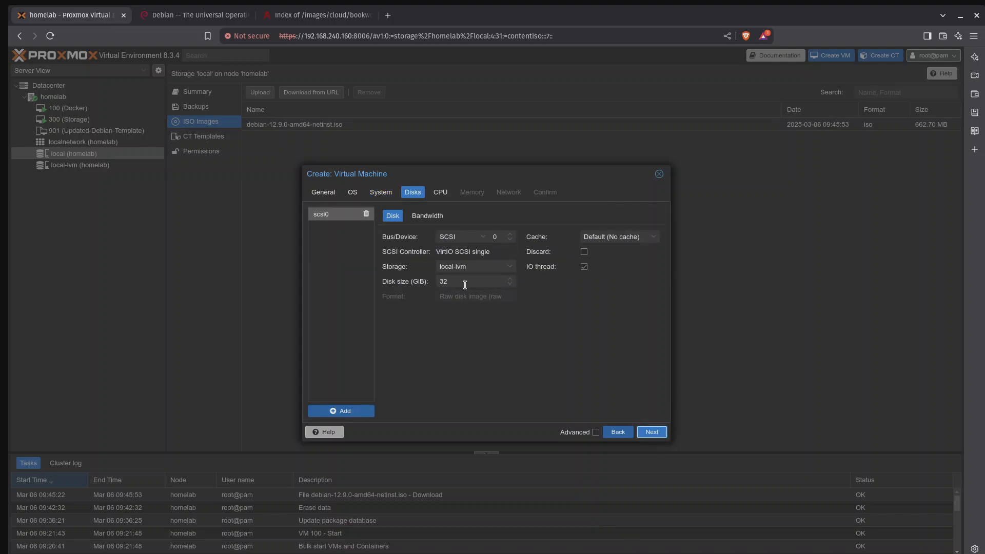
Step: Keep the default disk settings and assign 4 CPU cores to the virtual machine
left_click(661, 436)
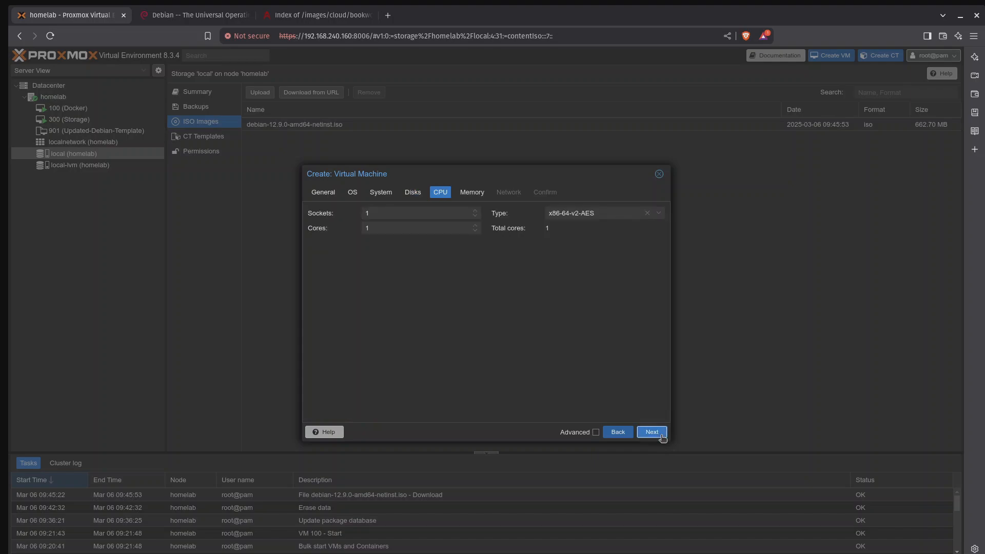
left_click(426, 226)
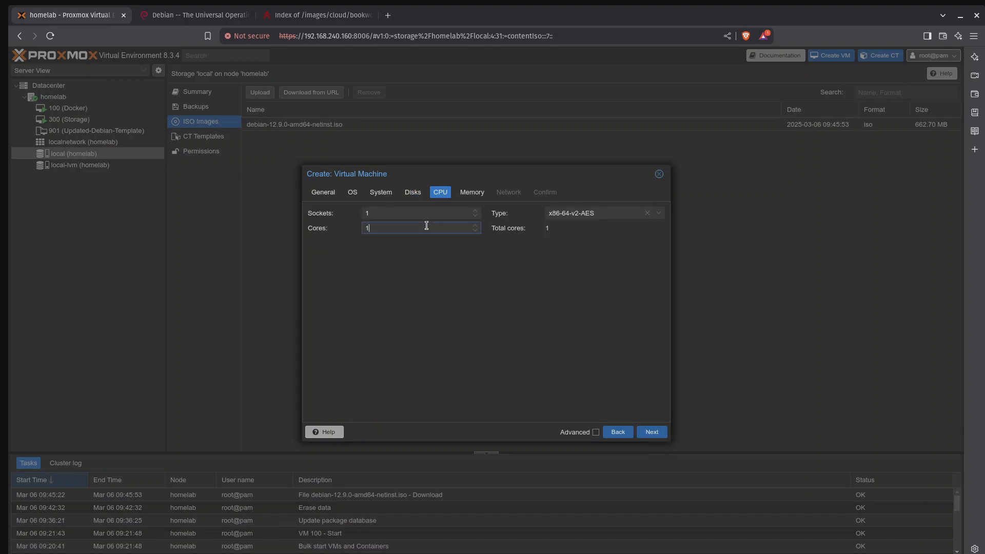
key("BackSpace")
type("4")
left_click(658, 436)
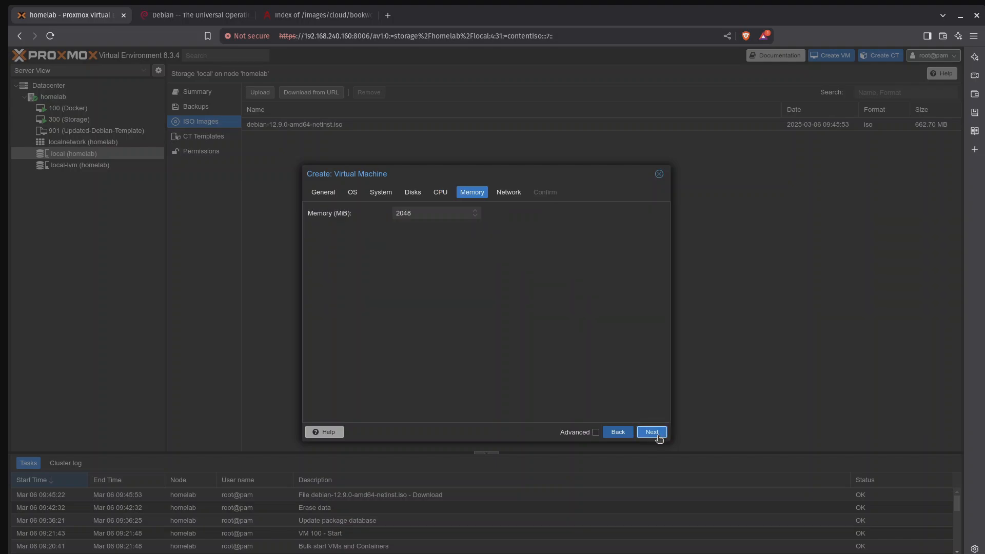
Step: Set the virtual machine's memory to 4096 MiB
double_click(437, 213)
type("4096")
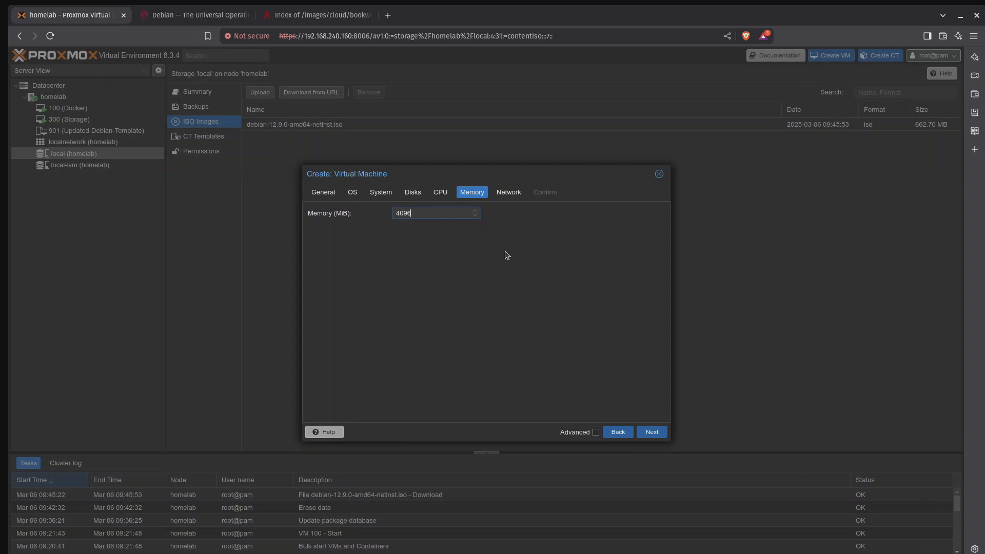
left_click(662, 432)
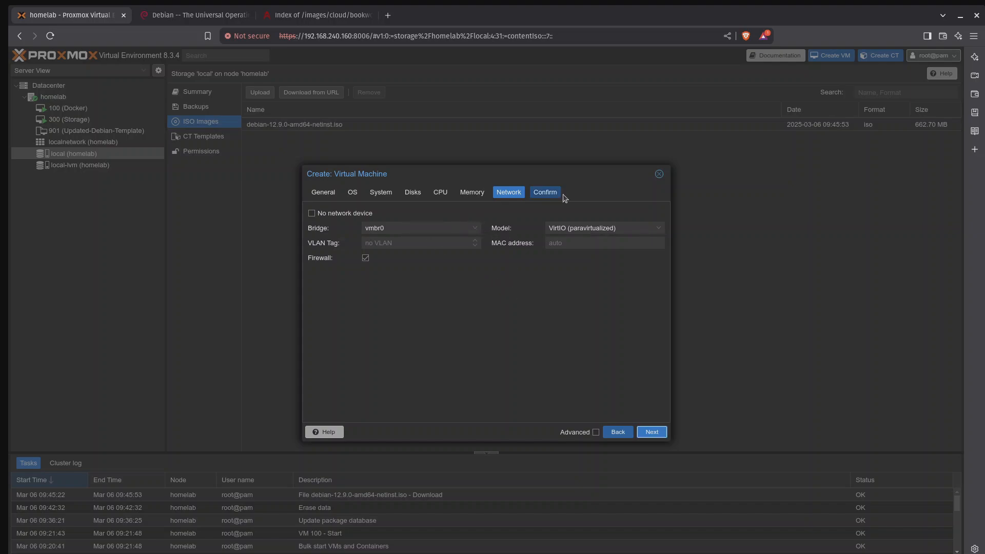
Step: Keep the default network settings and create the virtual machine with the option to start after creation
left_click(655, 436)
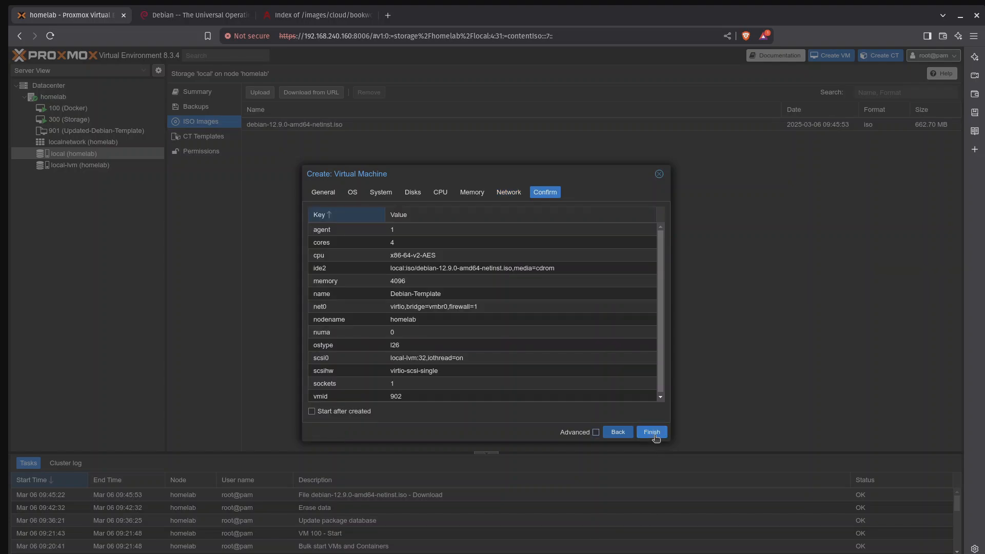
left_click(344, 415)
left_click(652, 432)
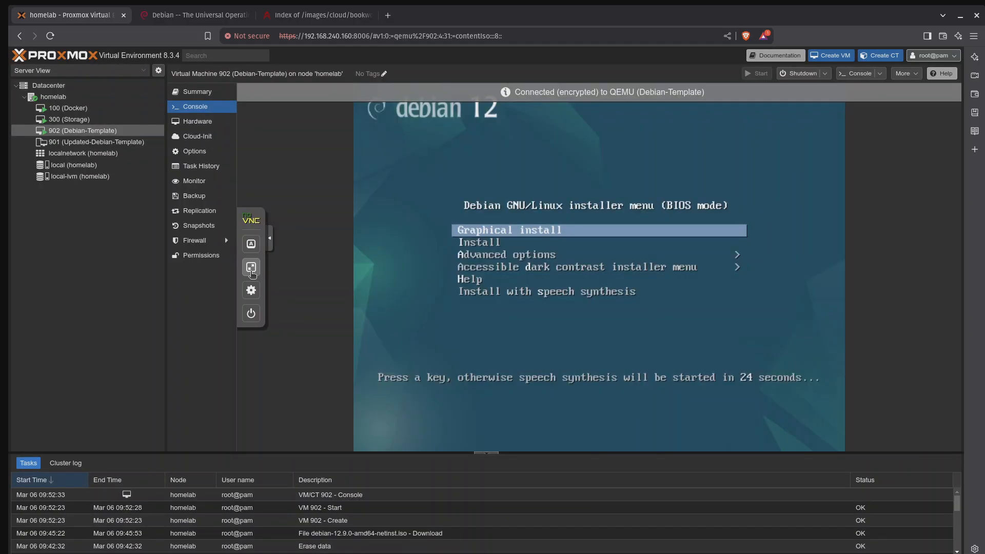
Step: Open the new virtual machine's console, collapse the VNC controls and start the Debian Graphical install
left_click(251, 270)
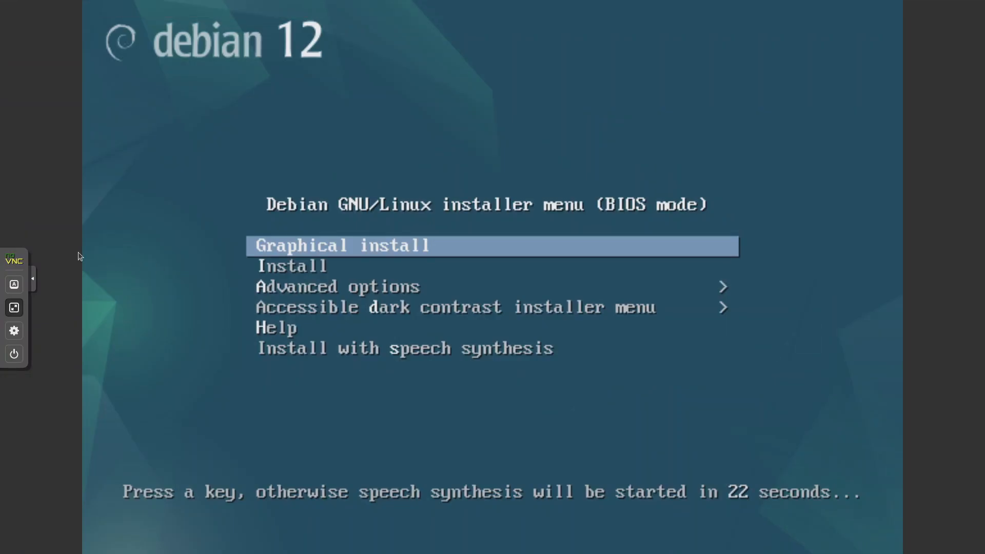
left_click(33, 280)
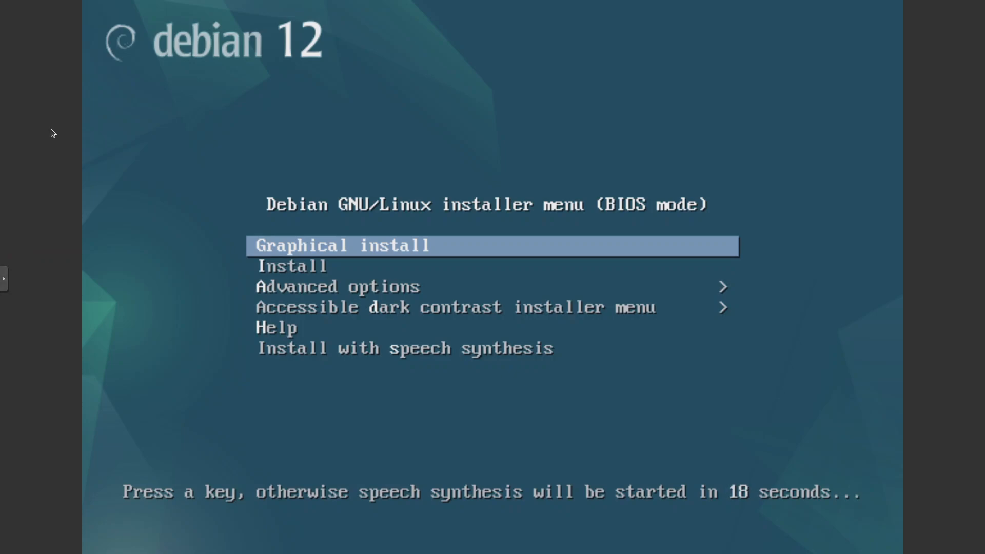
key("Return")
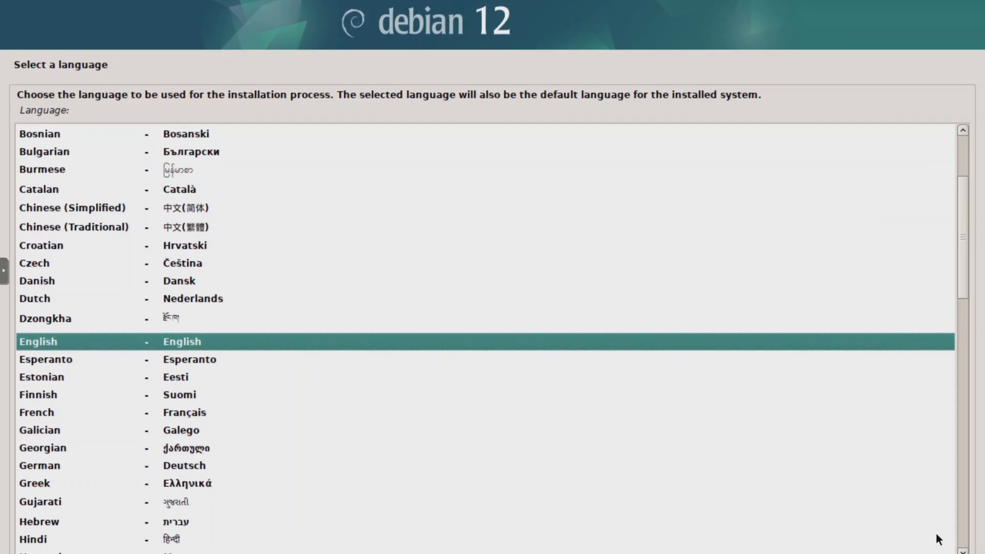
Step: Set the installer's locale options to English language, Canada as location and the American English keymap
key("Return")
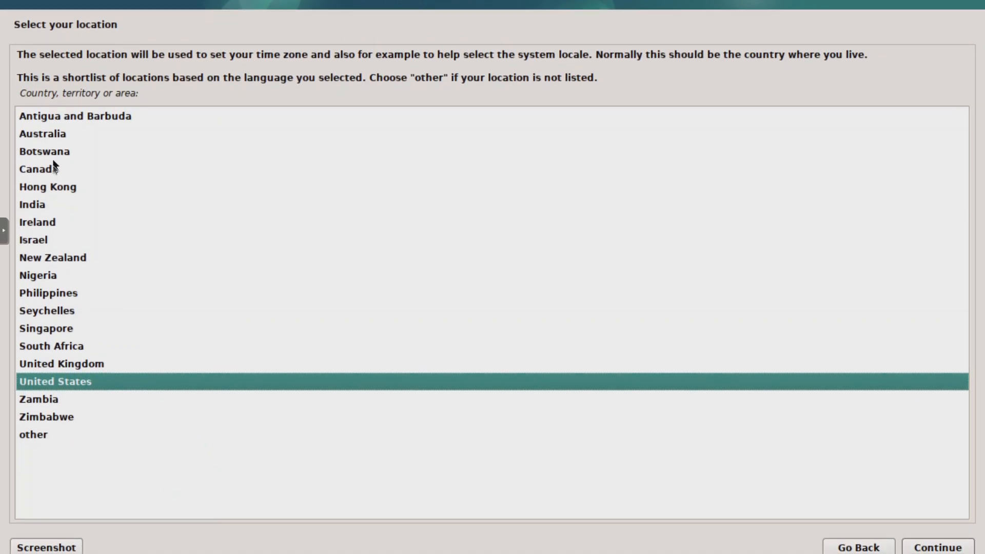
left_click(53, 179)
left_click(932, 539)
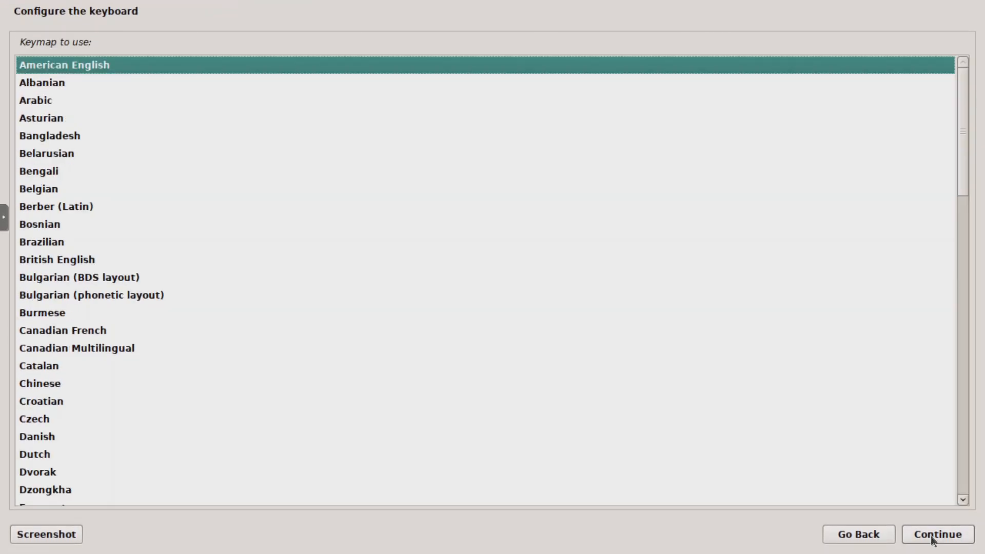
left_click(943, 537)
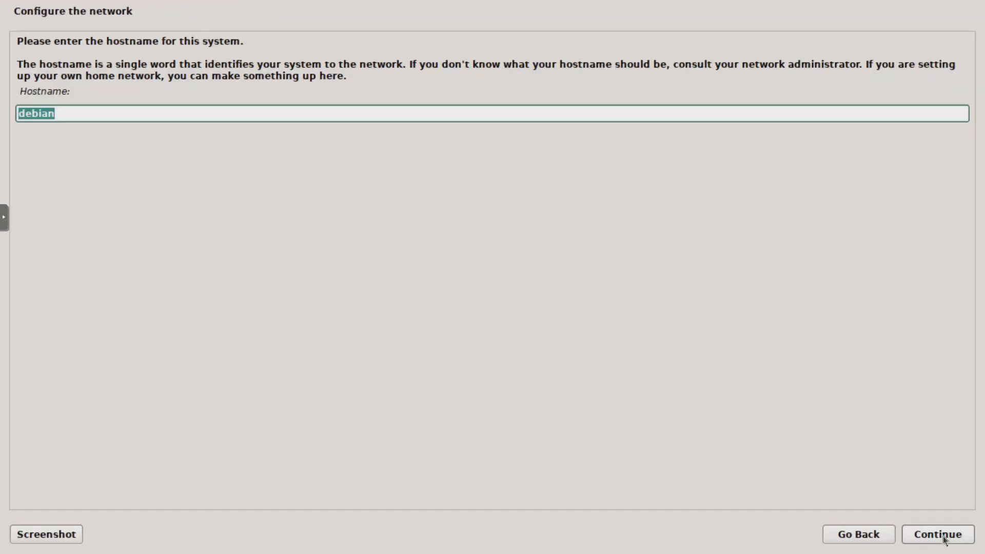
Step: Set the system's hostname to debian-template and continue to the user and password setup
type("-temp")
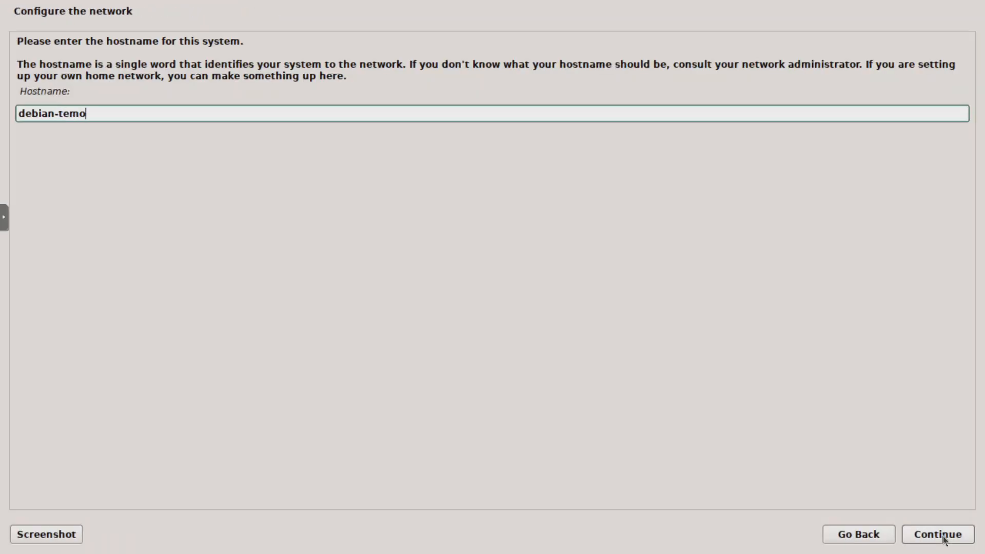
key("BackSpace")
type("[;at")
key("BackSpace")
key("BackSpace")
key("BackSpace")
key("BackSpace")
type("plate")
key("Return")
left_click(939, 535)
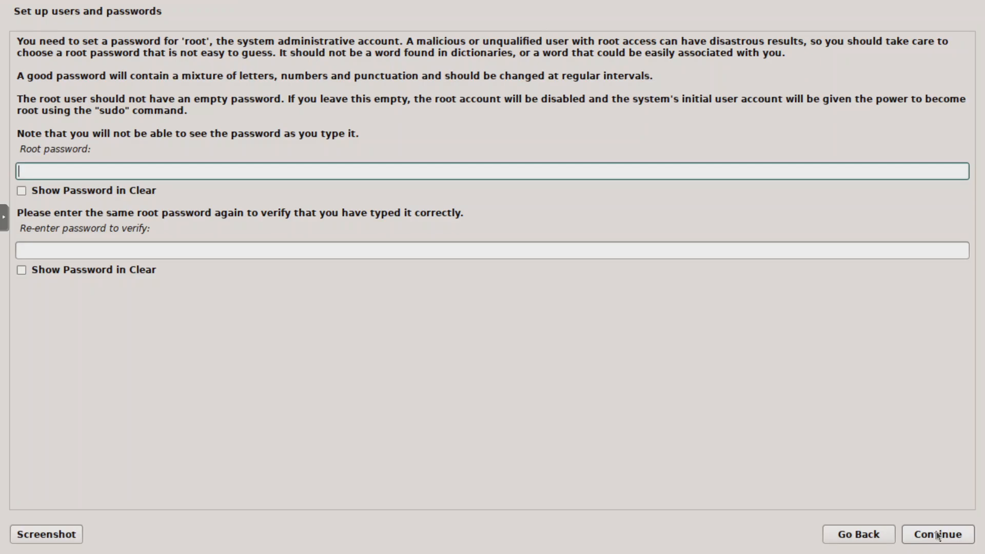
Step: Enter the root password, repeat it for verification and continue
type("●")
key("BackSpace")
type("●●●●●●●●")
key("Tab")
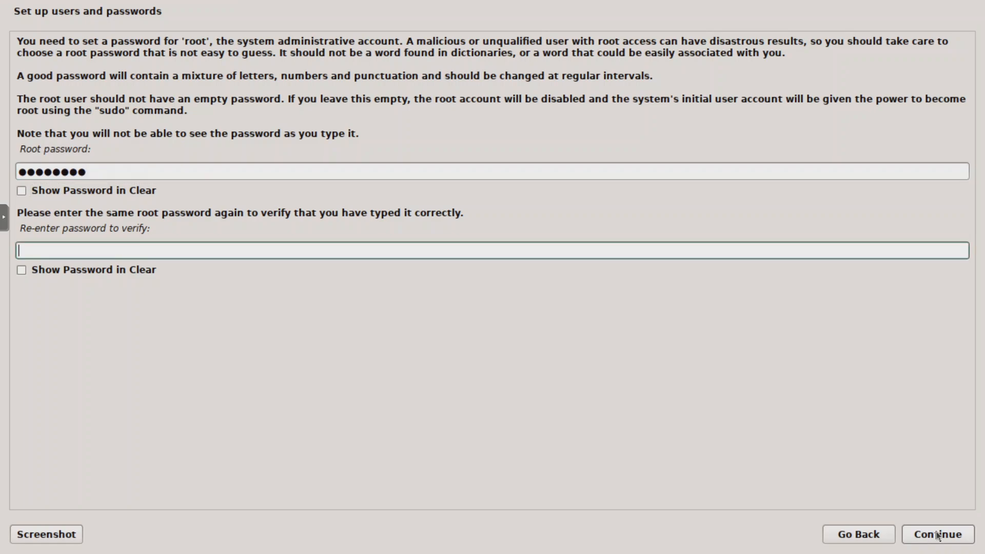
type("********")
left_click(938, 534)
Step: Create the new user account with temp as its name and username
type("temp")
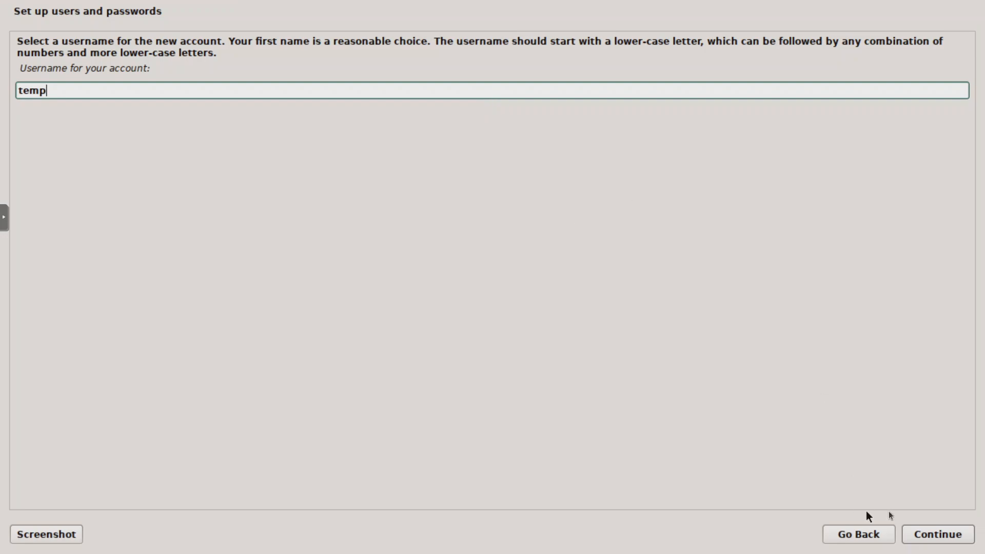
left_click(925, 535)
Step: Enter the new user's password, repeat it for verification and continue
type("********")
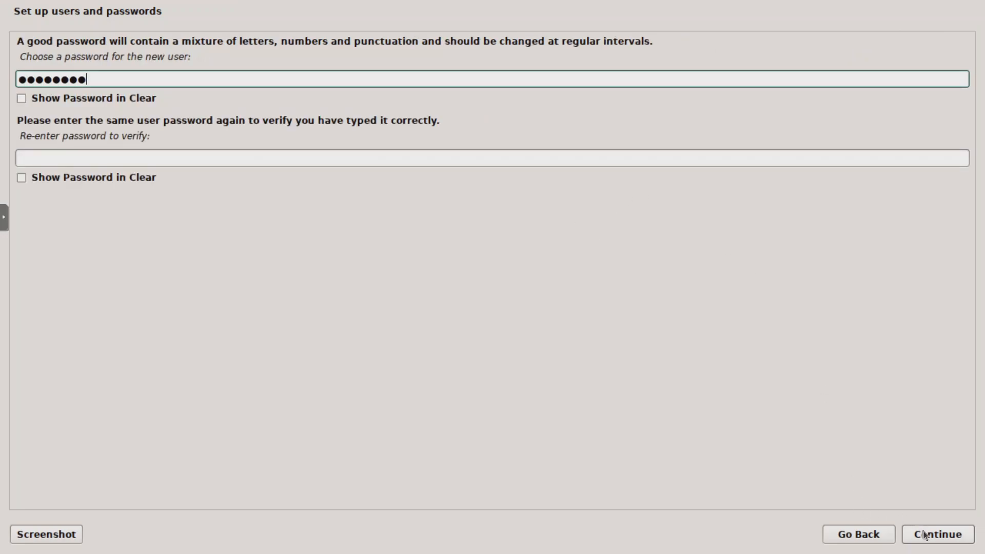
key("Tab")
key("Tab")
type("*****")
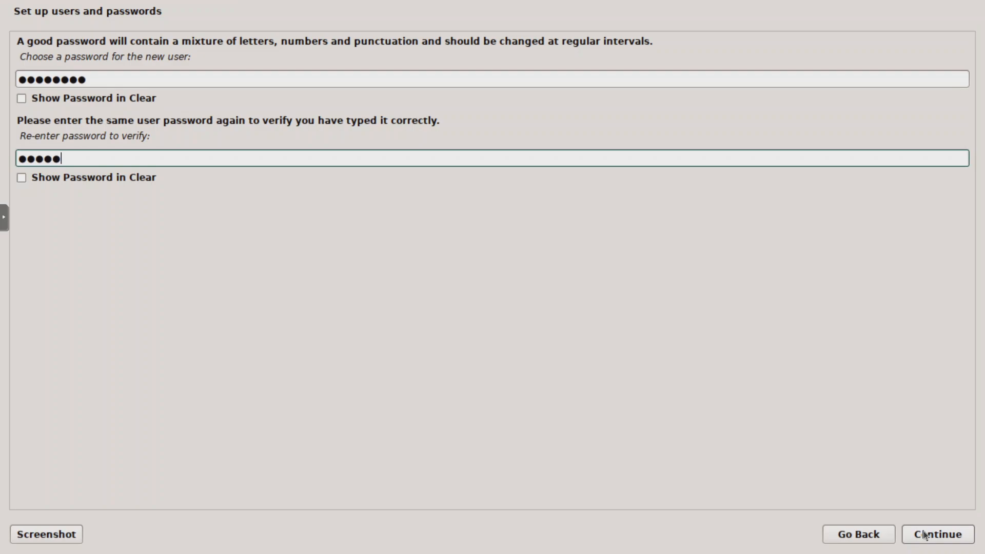
type("***")
left_click(925, 534)
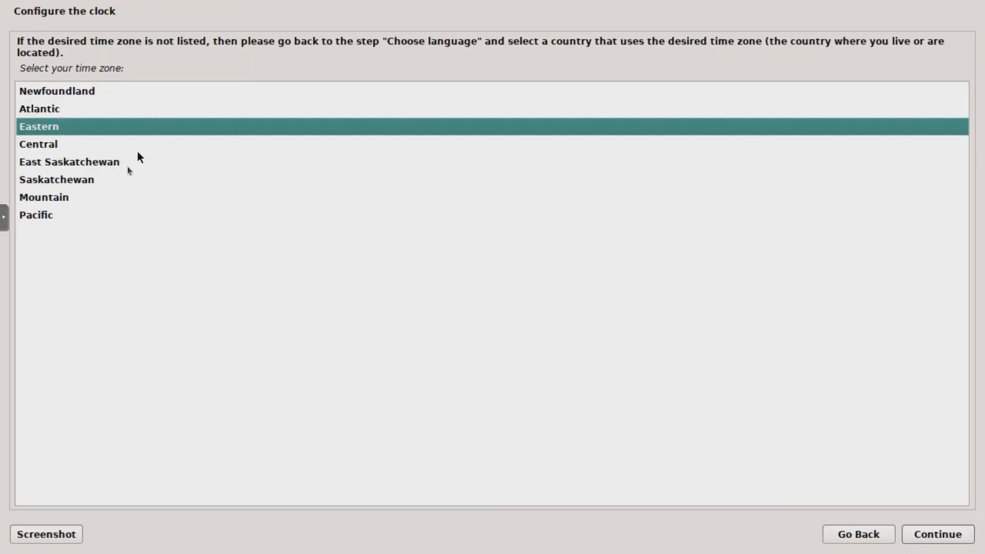
Step: Set the time zone to Mountain and choose the Manual partitioning method
double_click(80, 193)
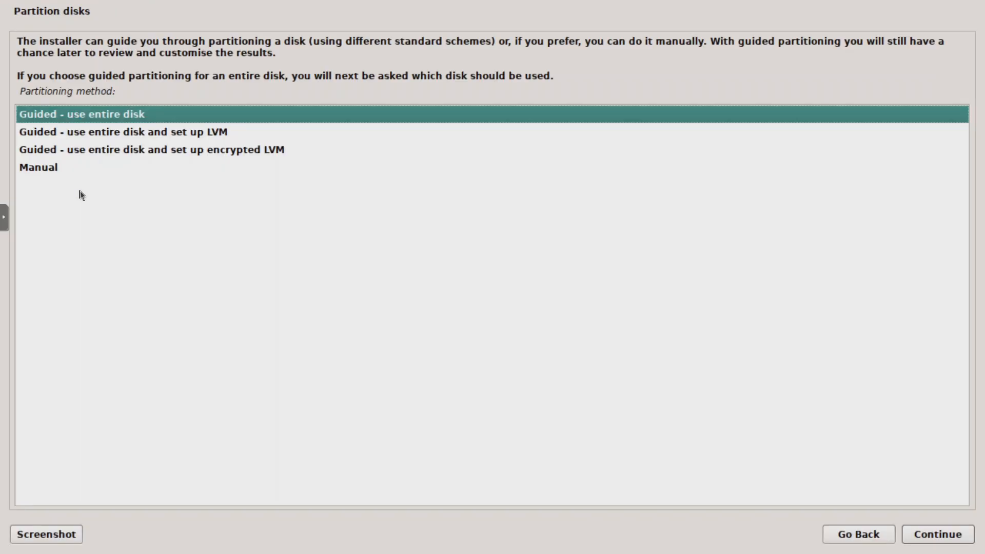
left_click(76, 169)
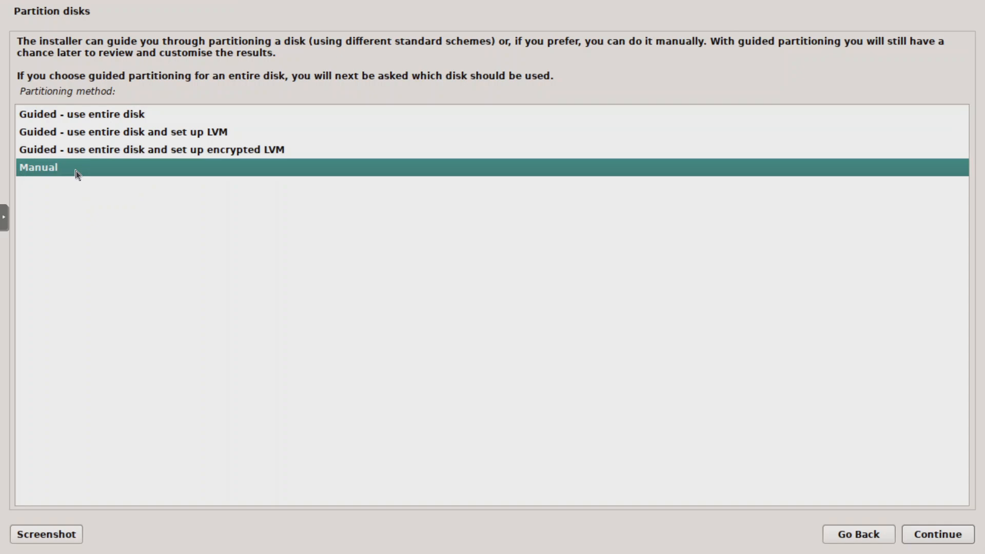
double_click(76, 170)
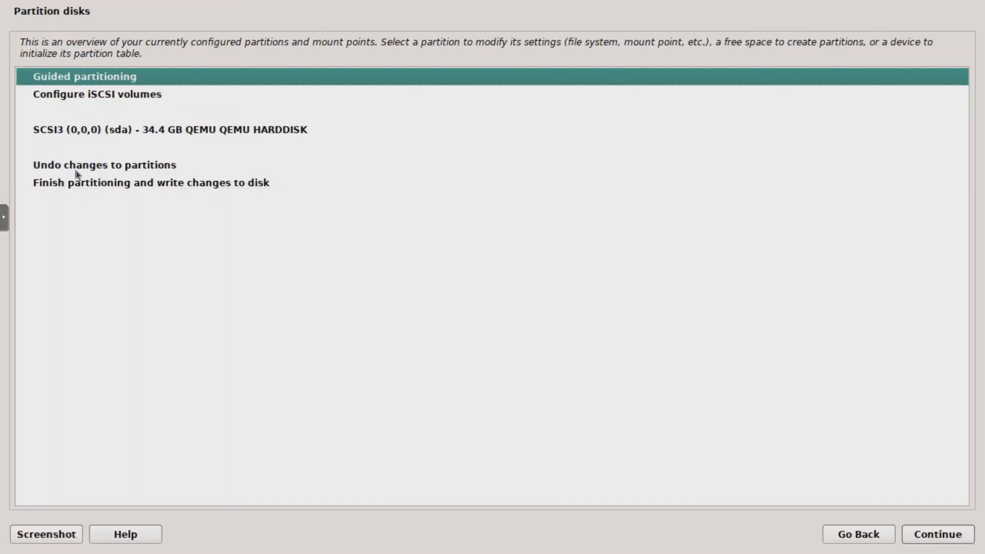
Step: Create a new empty partition table on the SCSI3 (sda) hard disk
left_click(122, 137)
double_click(120, 135)
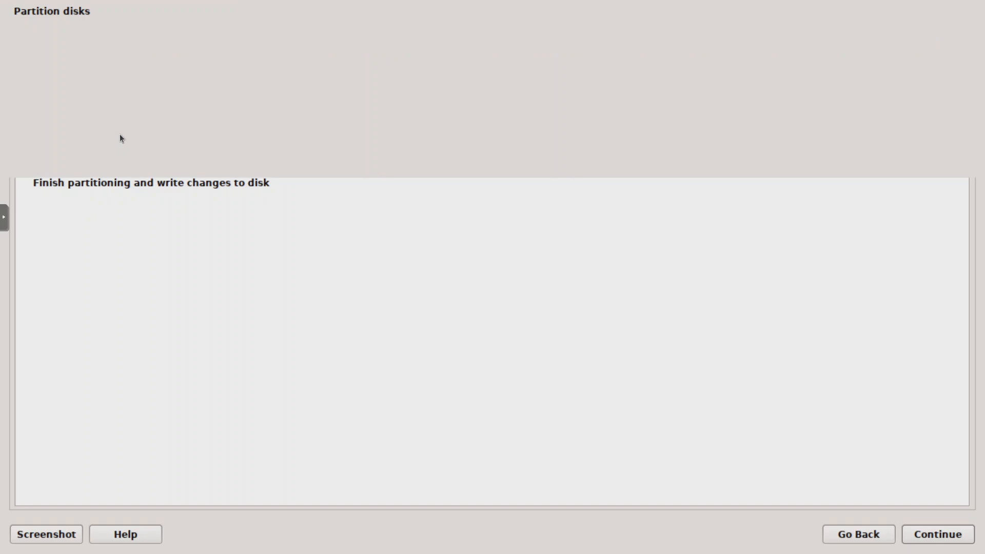
left_click(27, 128)
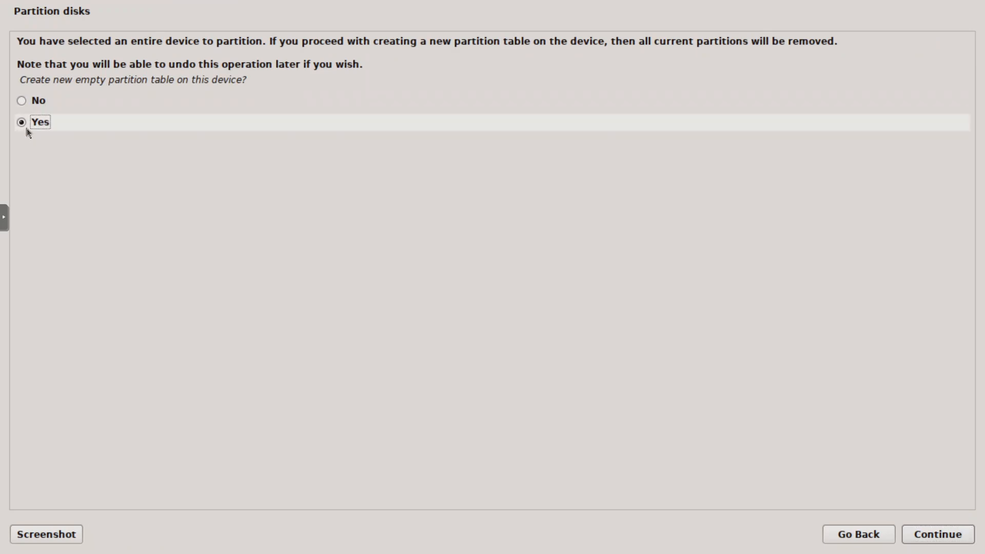
left_click(938, 534)
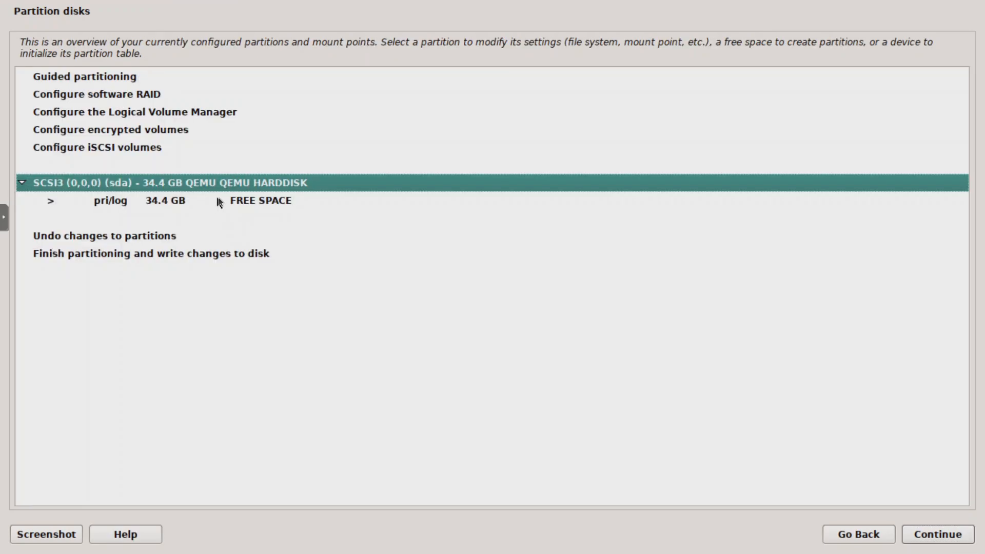
Step: Create a new primary partition of 34.4 GB in the disk's free space
left_click(218, 200)
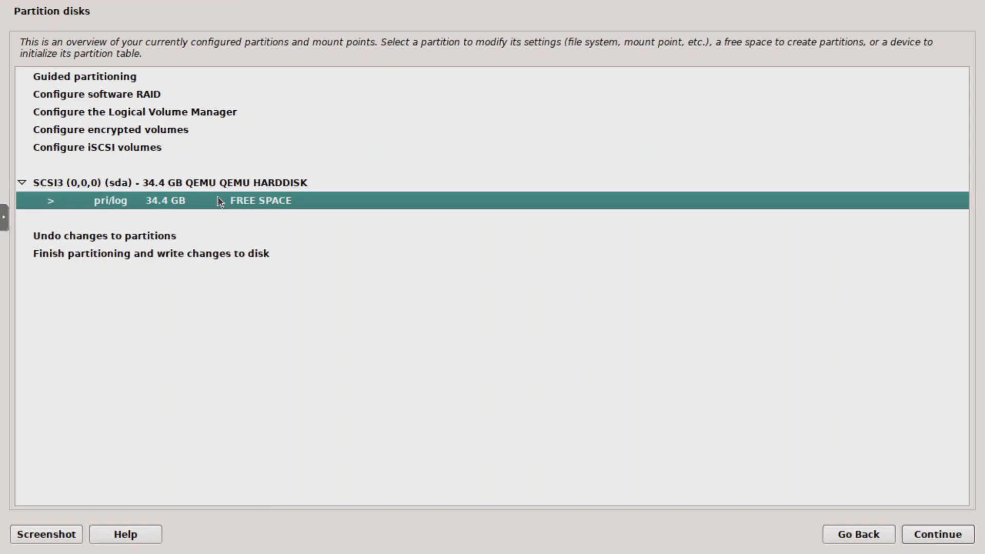
double_click(219, 201)
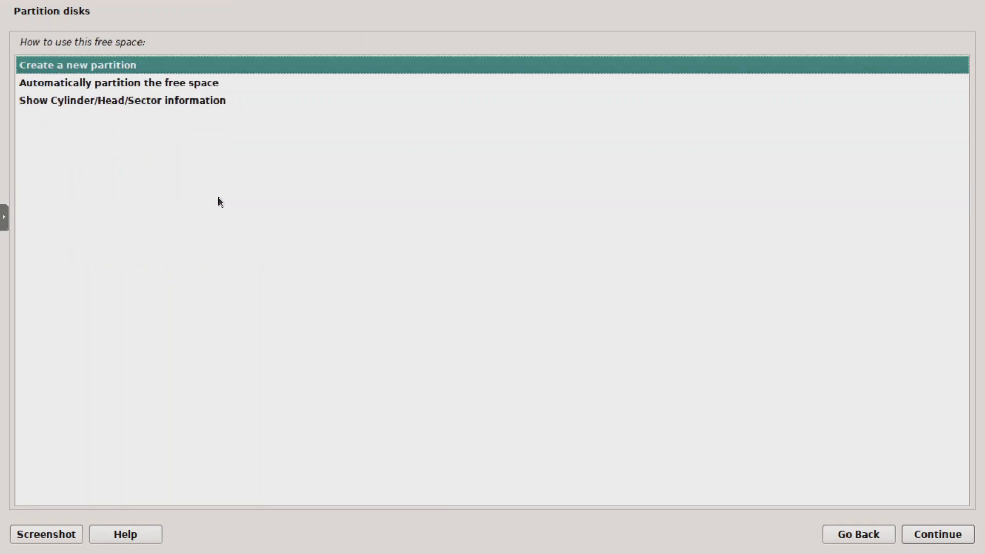
double_click(124, 69)
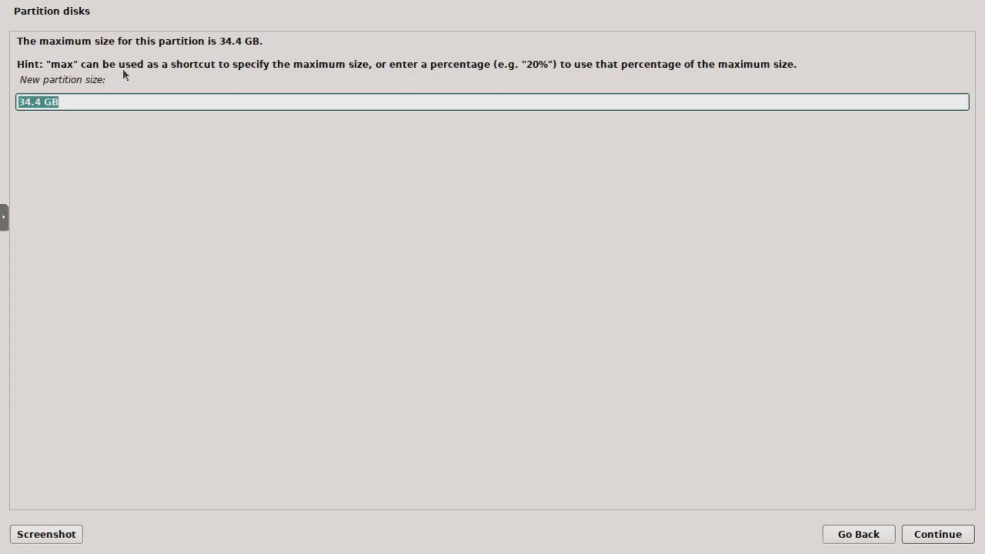
key("Return")
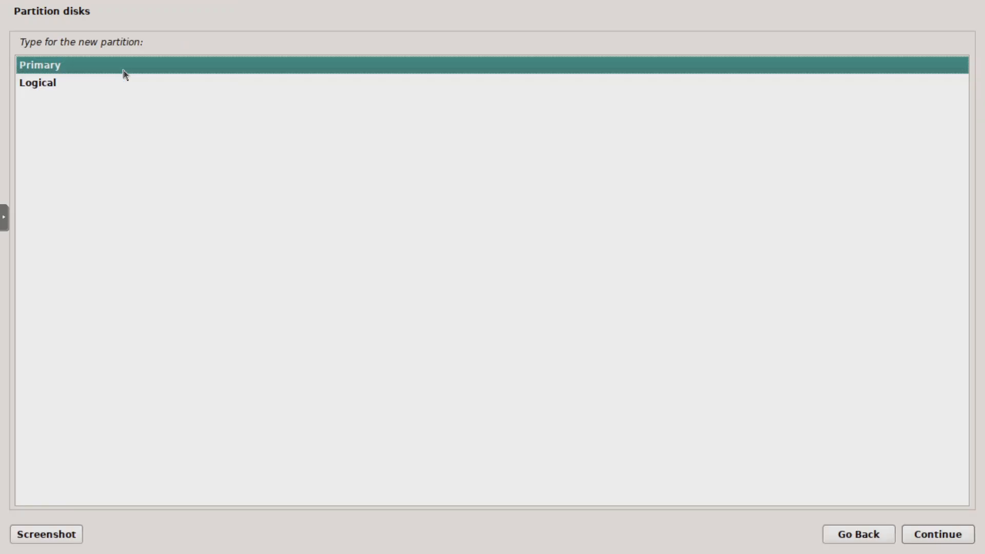
double_click(125, 70)
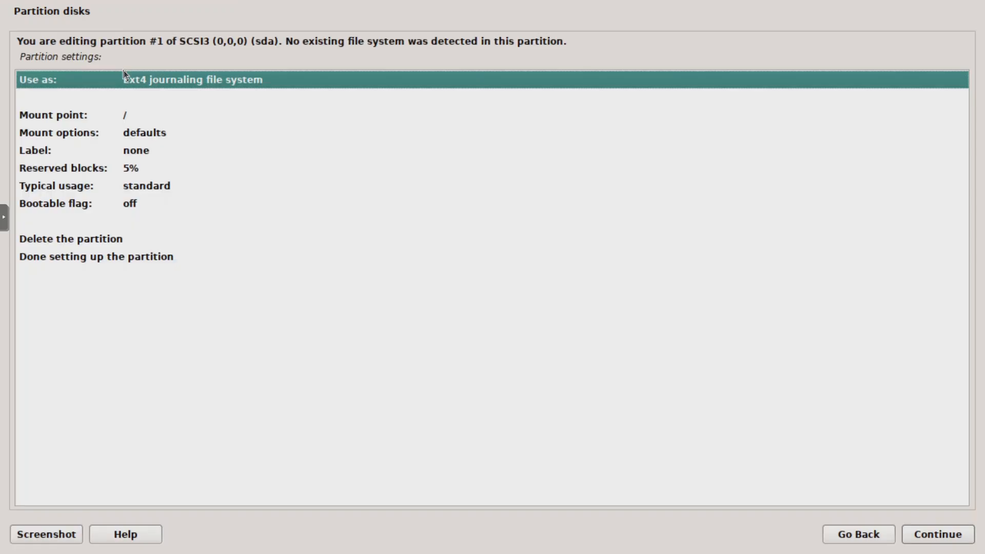
Step: Keep the partition's settings of ext4 journaling file system and mount point /, and finish setting up the partition
key("Down")
key("Down")
key("Down")
key("Down")
key("Down")
key("Down")
key("Down")
key("Down")
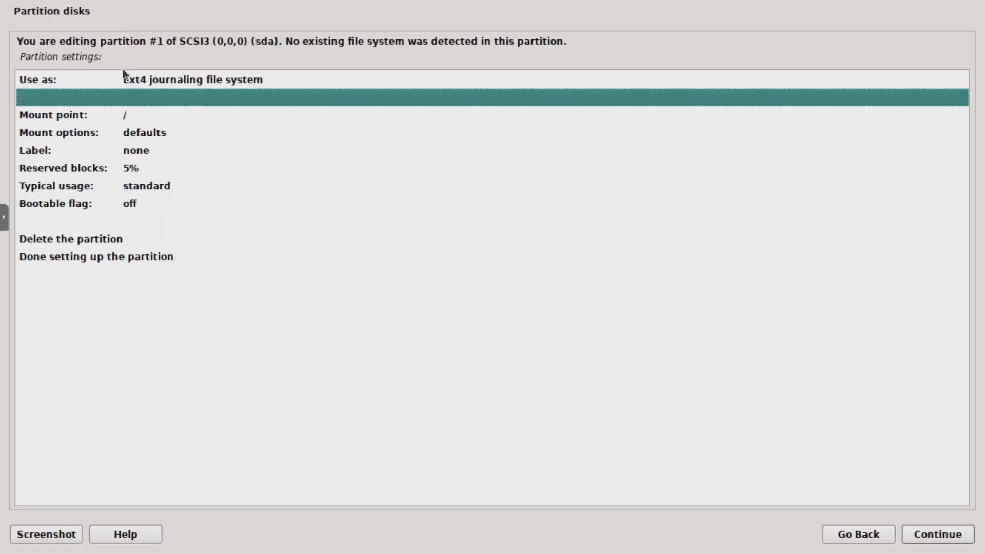
key("Down")
key("Down")
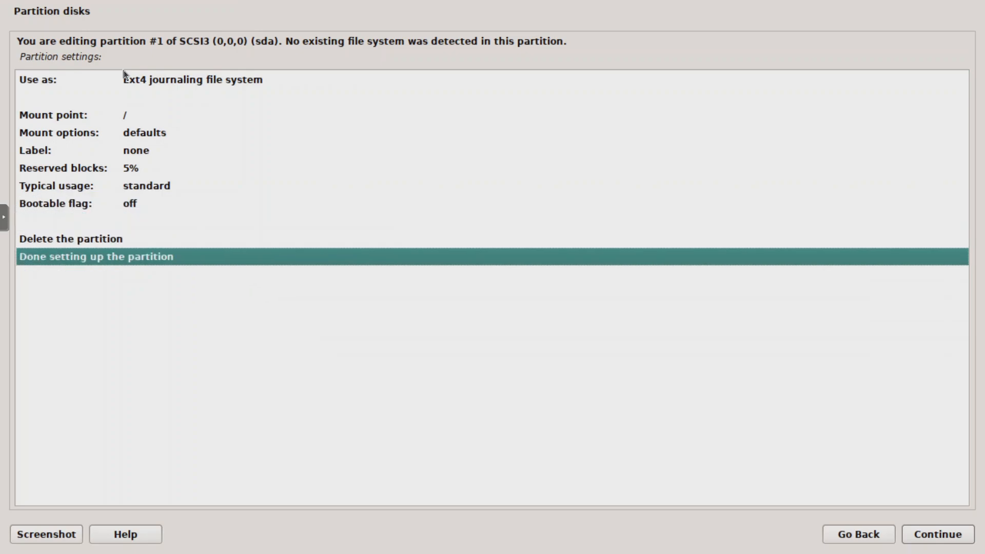
key("Return")
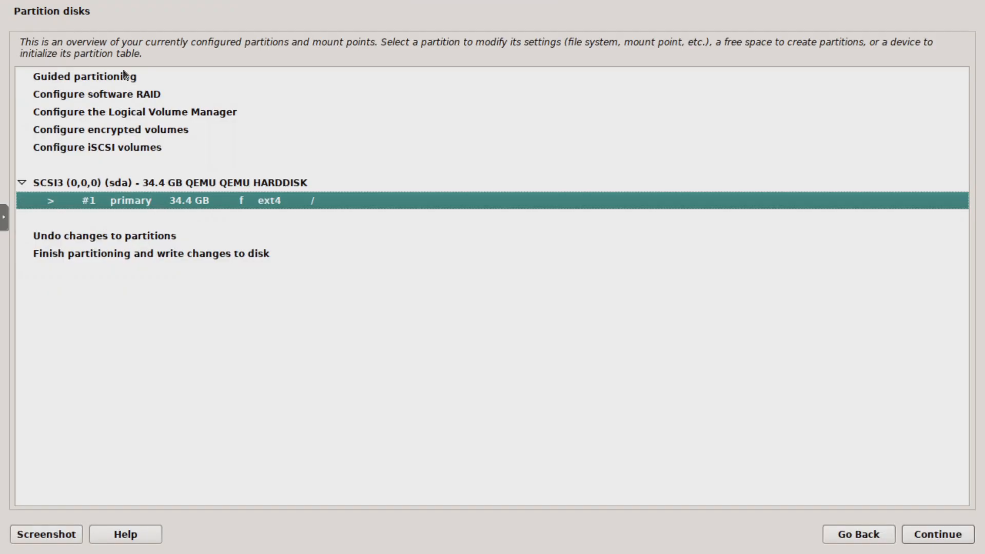
Step: Finish partitioning without swap space and write the changes to disk
key("Down")
key("Down")
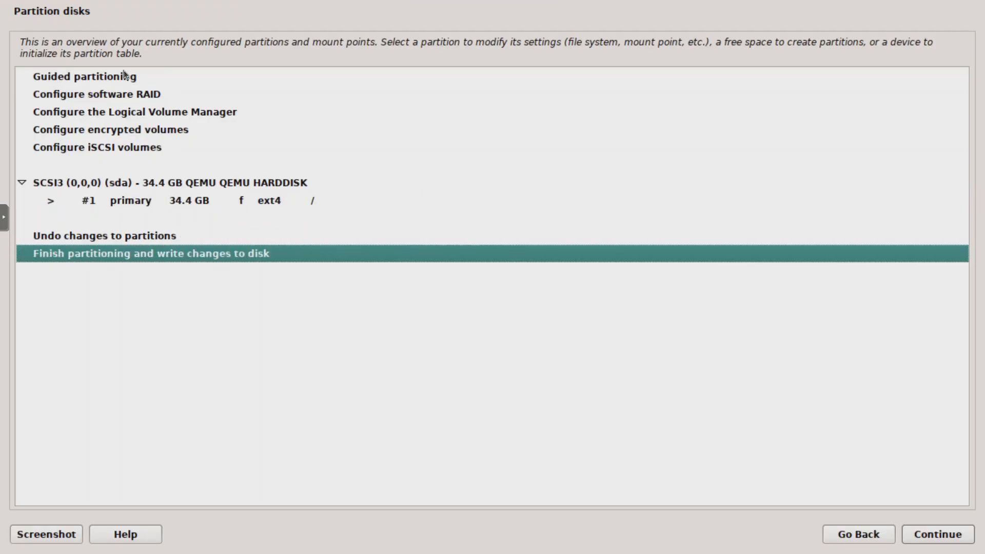
key("Return")
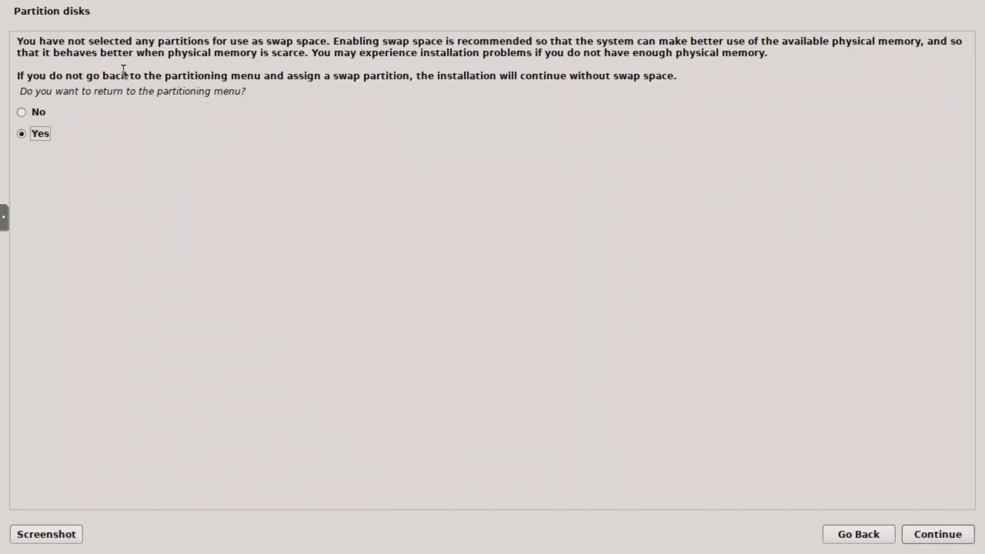
key("Up")
key("Return")
key("Down")
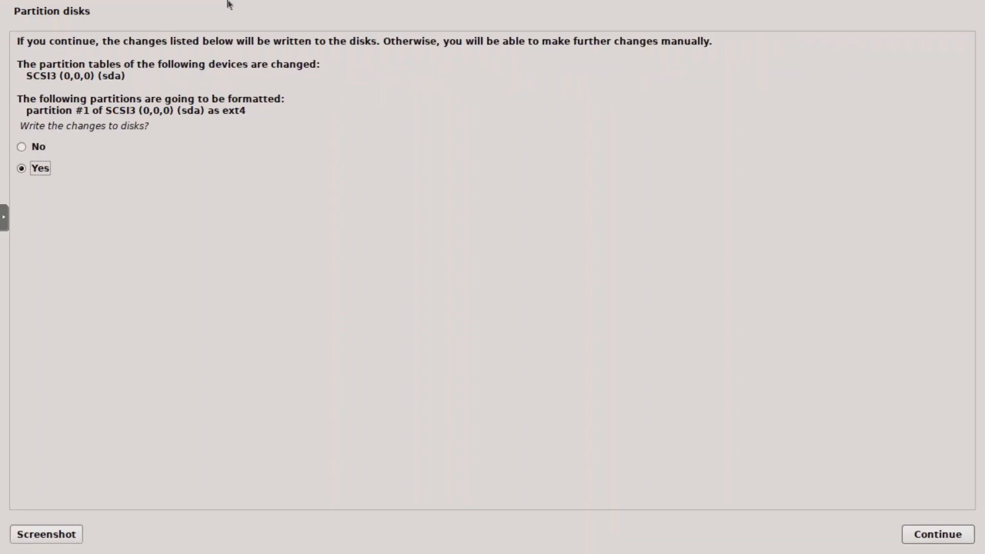
key("Return")
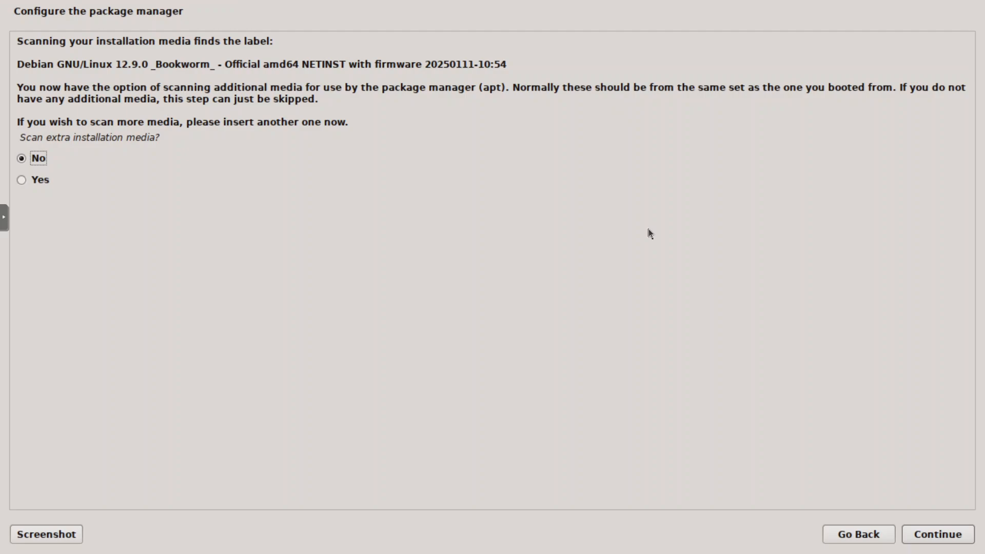
Step: Configure the package manager with no extra installation media, the Canadian mirror deb.debian.org and no HTTP proxy
key("Return")
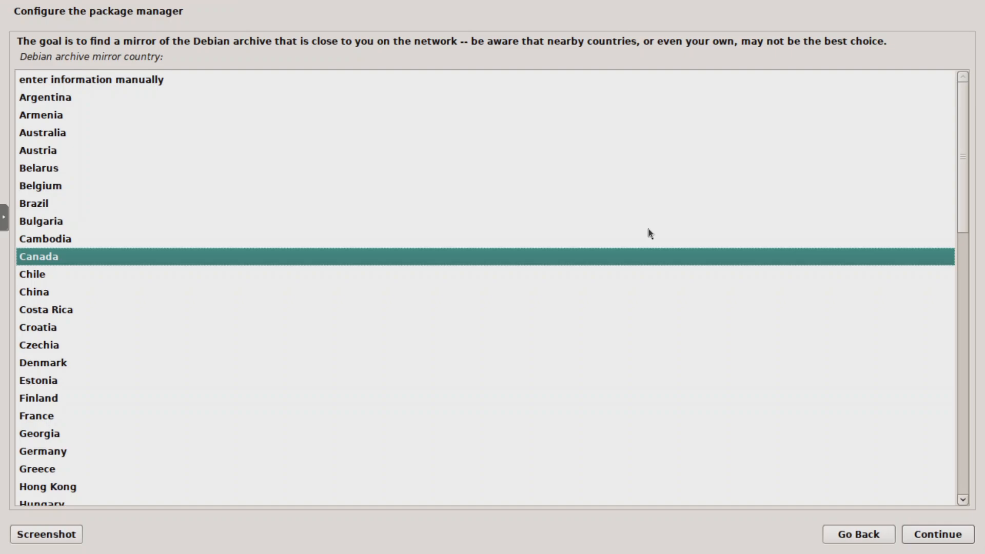
key("Return")
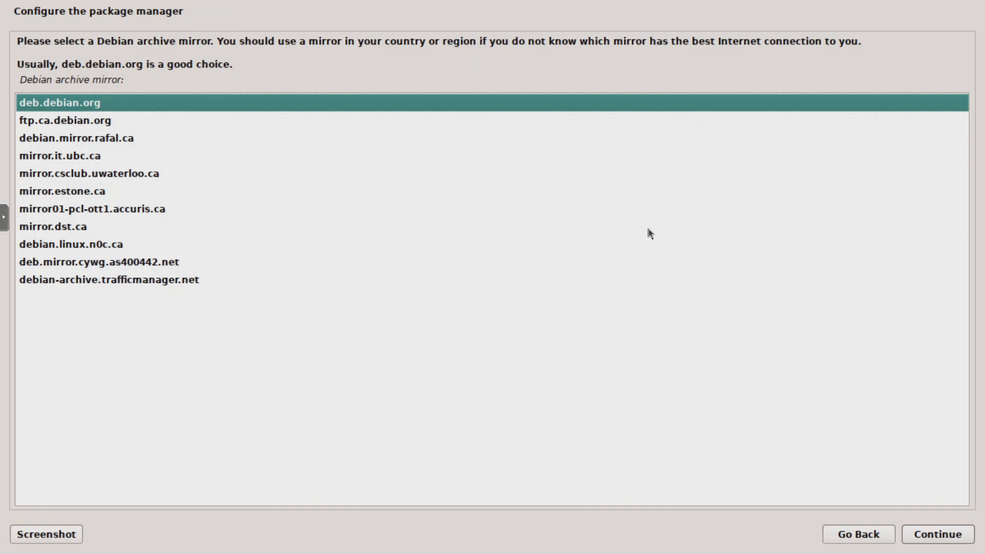
key("Return")
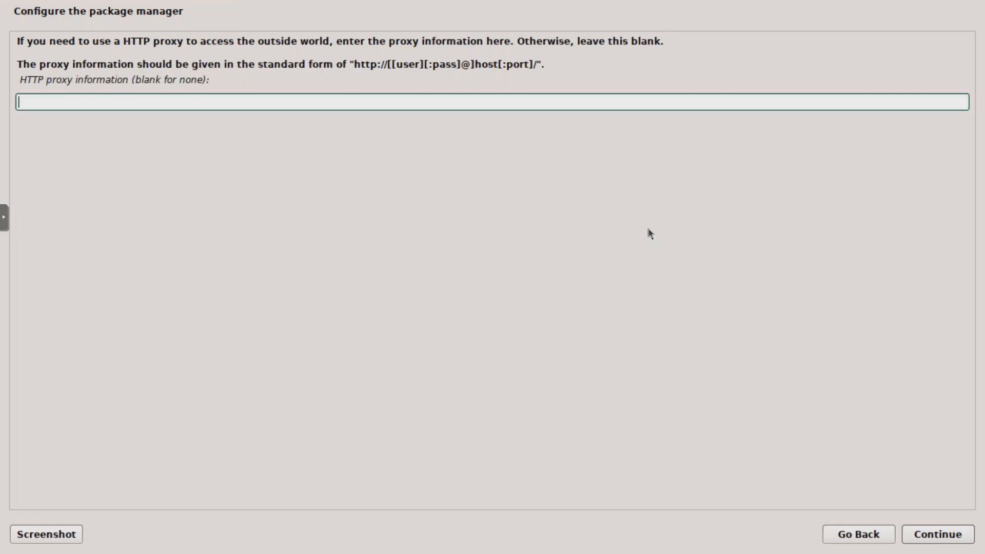
key("Return")
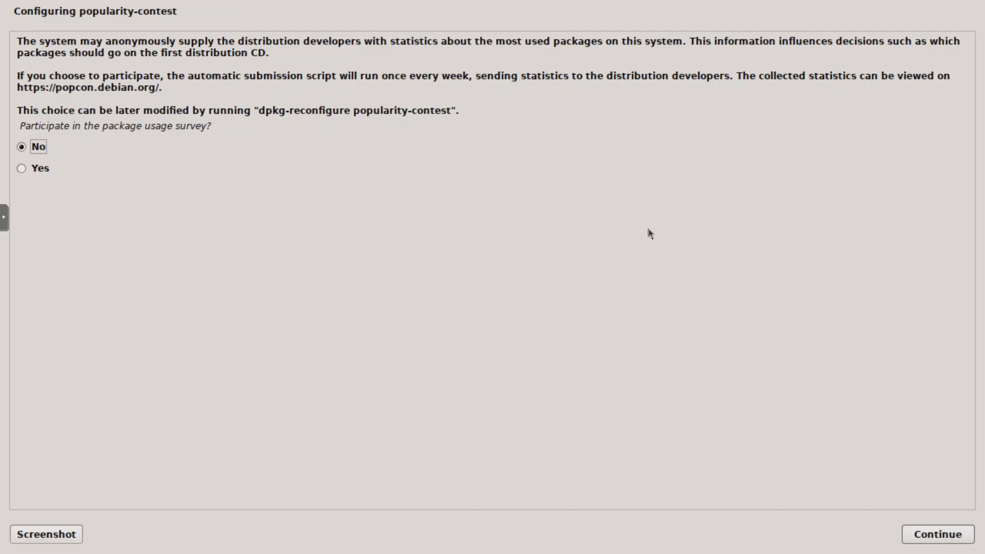
Step: Opt in to the package usage survey and install only SSH server and standard system utilities, without Debian desktop environment and GNOME
key("Down")
key("Return")
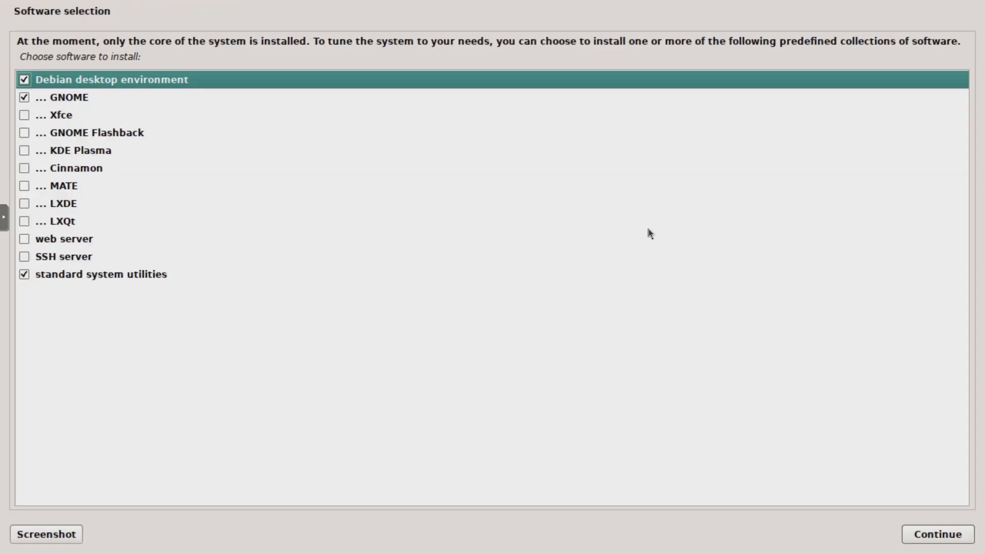
left_click(649, 229)
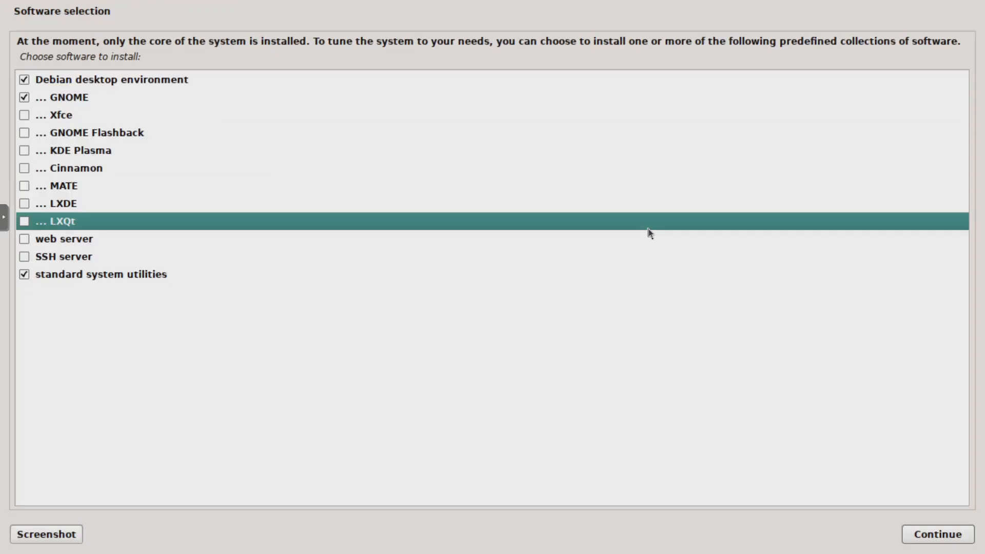
left_click(131, 78)
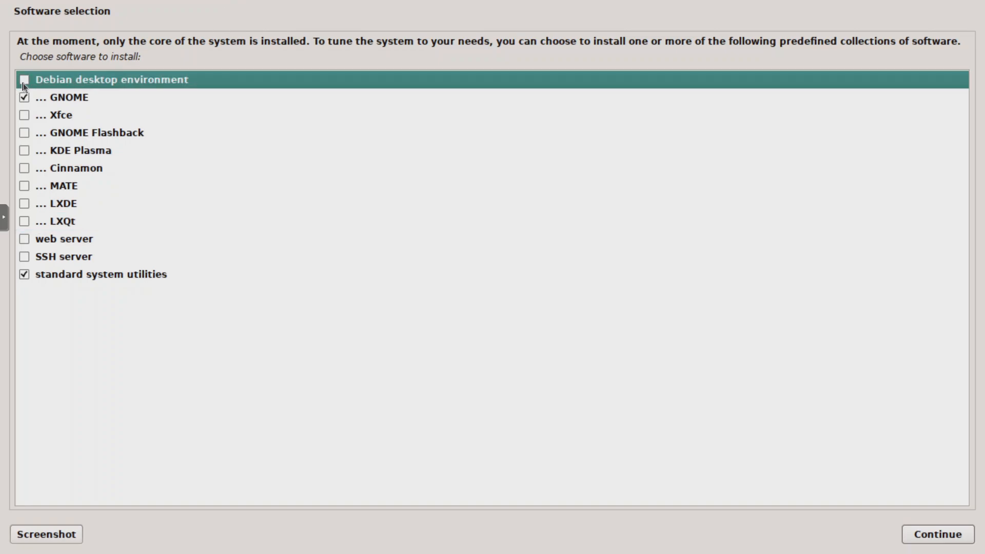
left_click(26, 100)
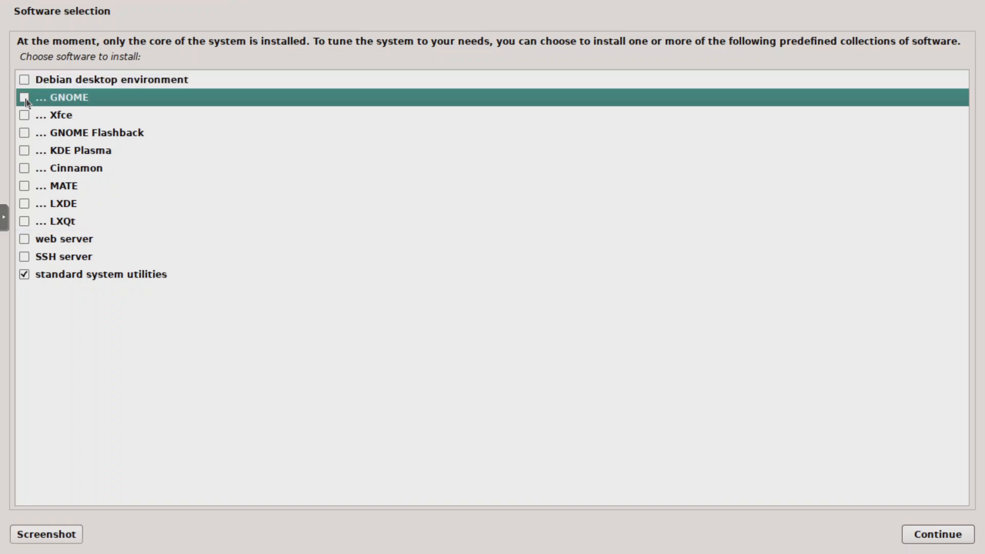
left_click(25, 258)
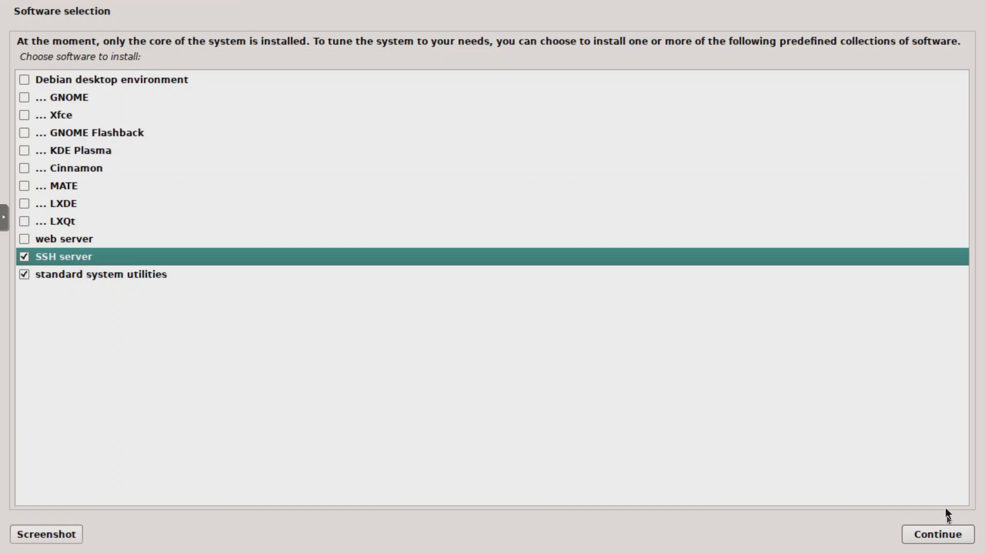
left_click(944, 538)
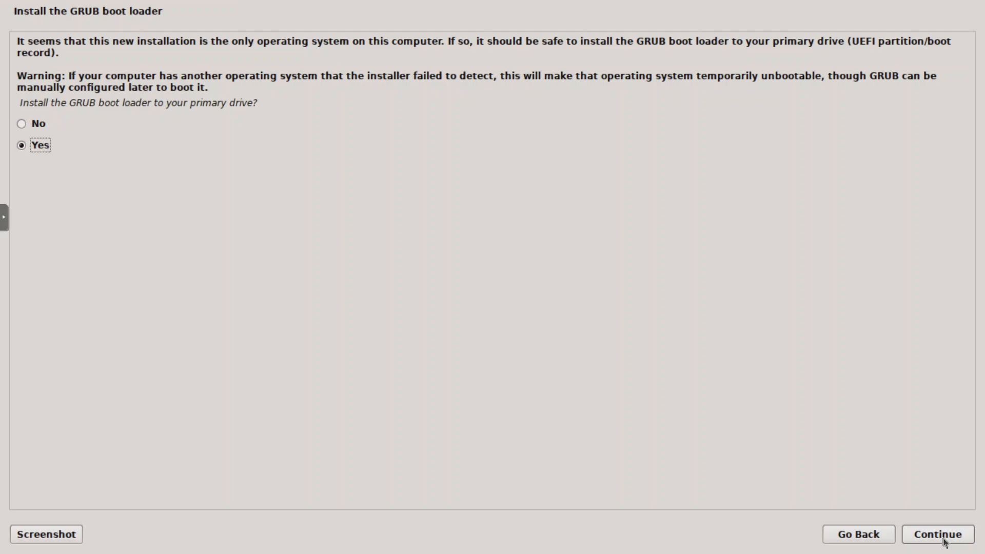
Step: Install the GRUB boot loader to /dev/sda and reboot into the newly installed system
left_click(943, 538)
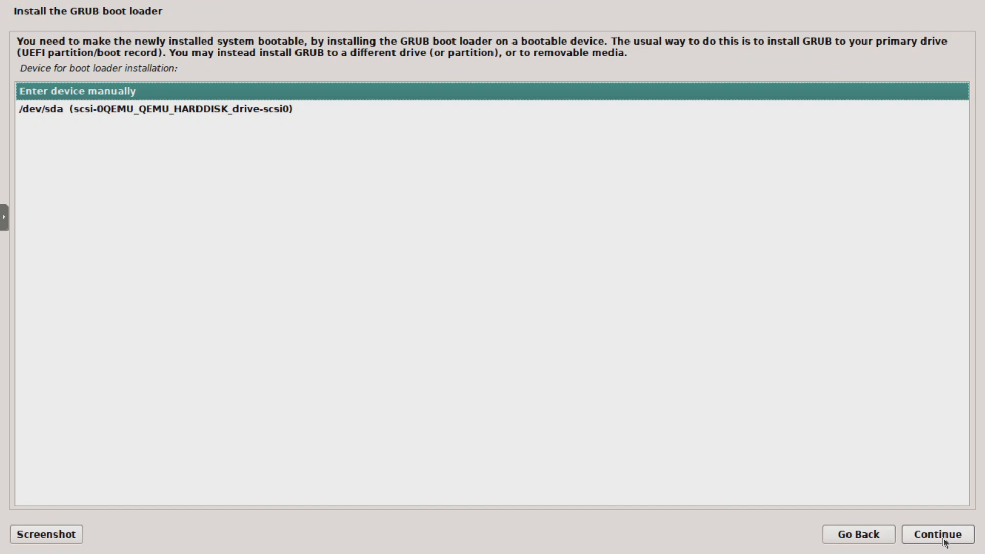
key("Down")
left_click(944, 538)
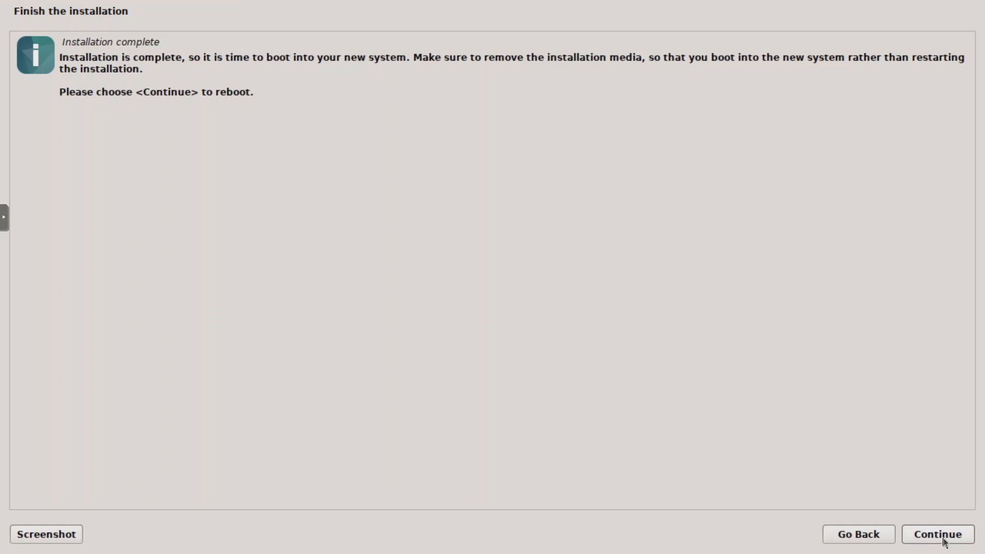
left_click(944, 537)
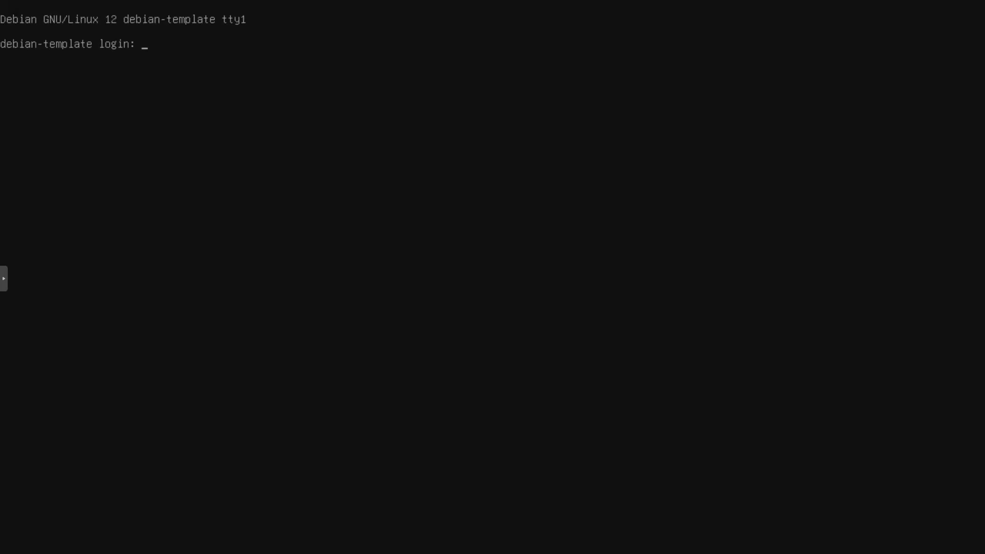
Step: Log in to the debian-template console as root with the root password
type("root")
key("Return")
key("Return")
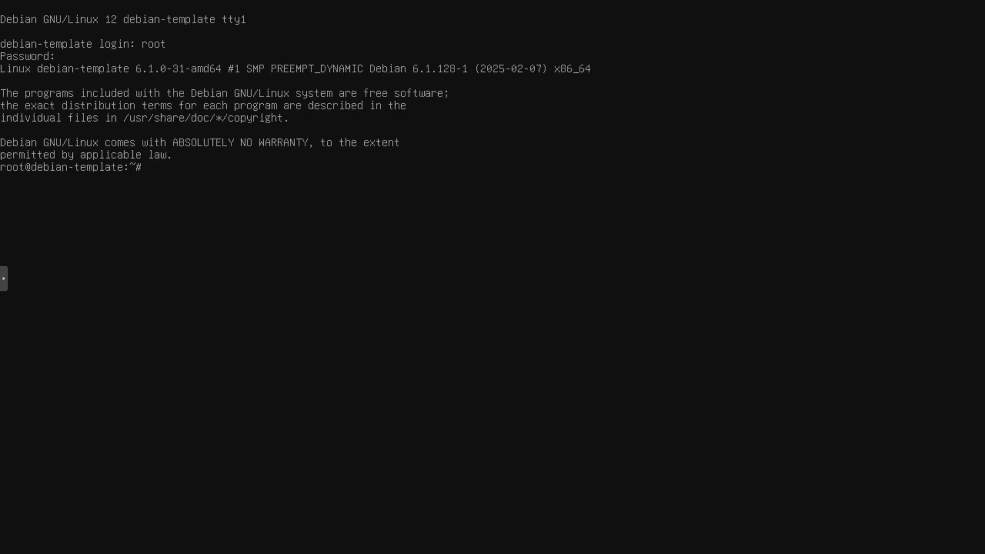
Step: Delete the user temp along with its home directory, and list /home to check the removal
type("userdel -r temp")
key("Return")
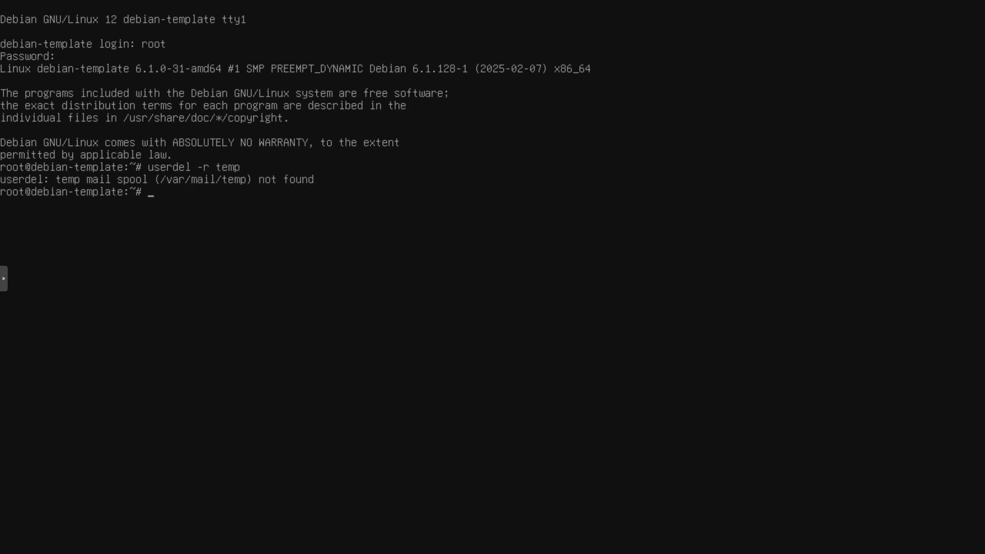
type("ls /home")
key("Return")
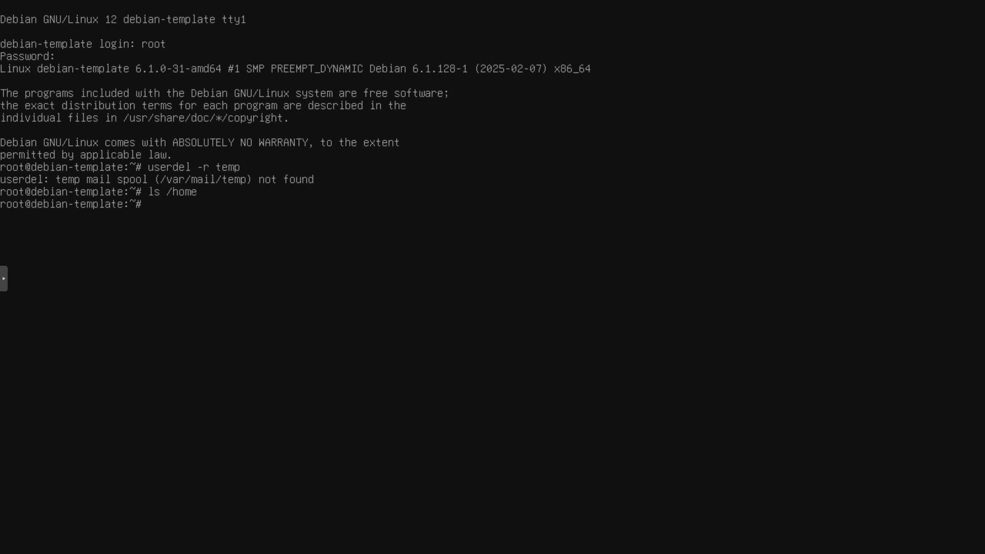
Step: Refresh the package lists with apt
type("apt update")
key("Return")
Step: Install the packages vim-nox, cloud-init, cloud-initramfs-growroot and curl with apt
type("apt")
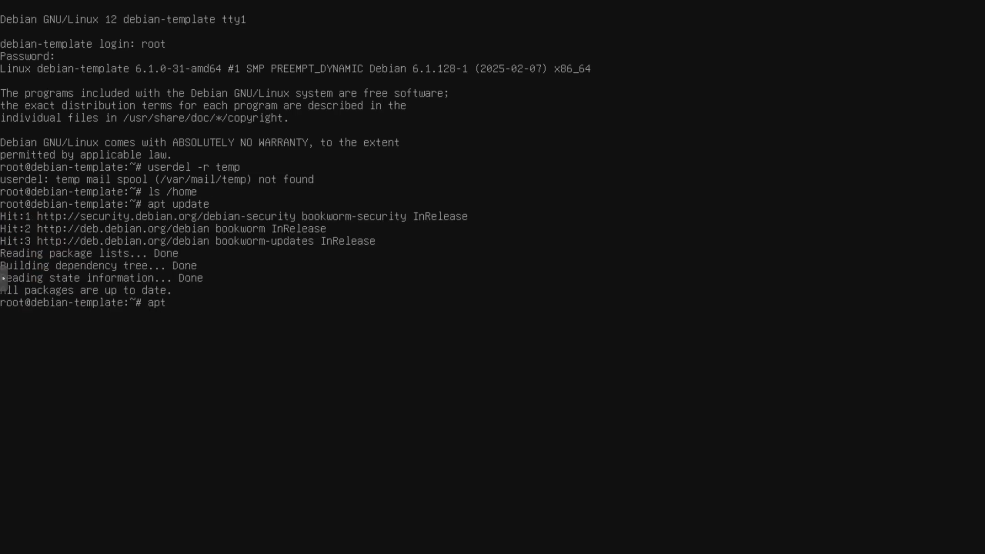
type("all vim-nox cloud-init")
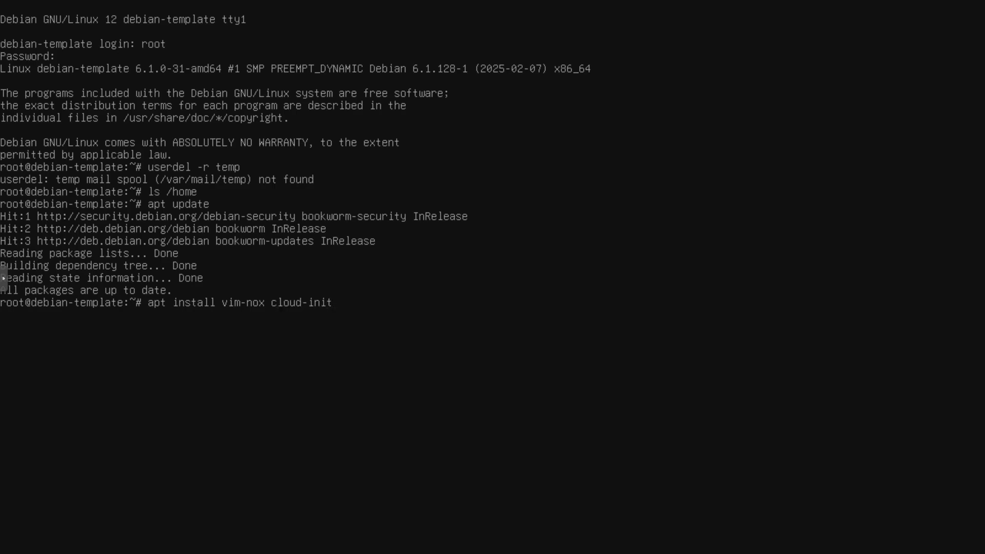
type(" cloud-initramfs-gr")
key("Tab")
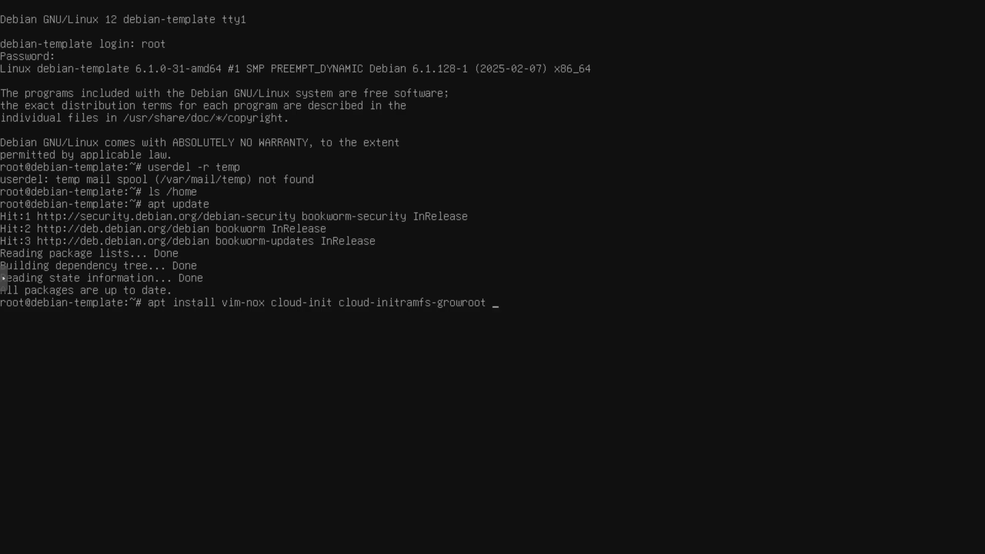
type("curl")
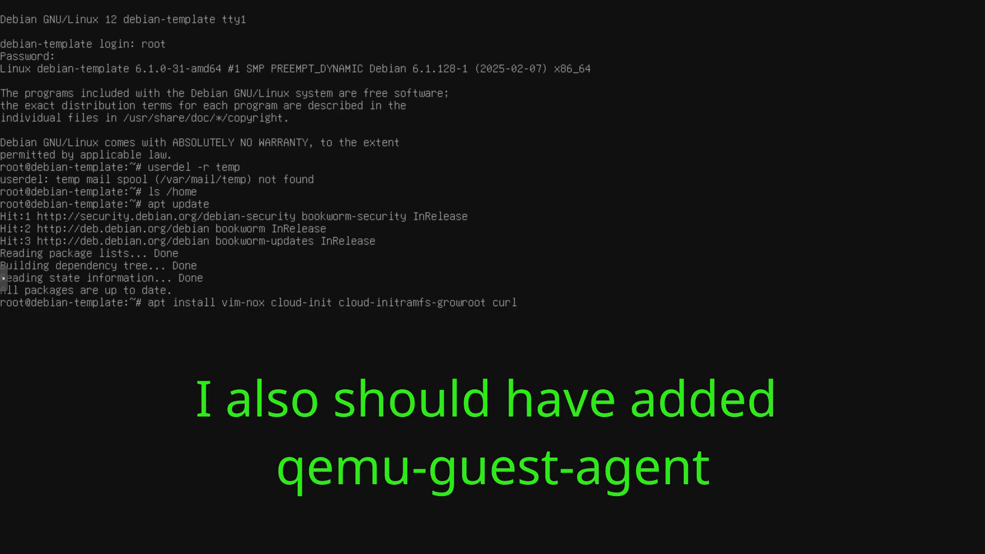
key("Return")
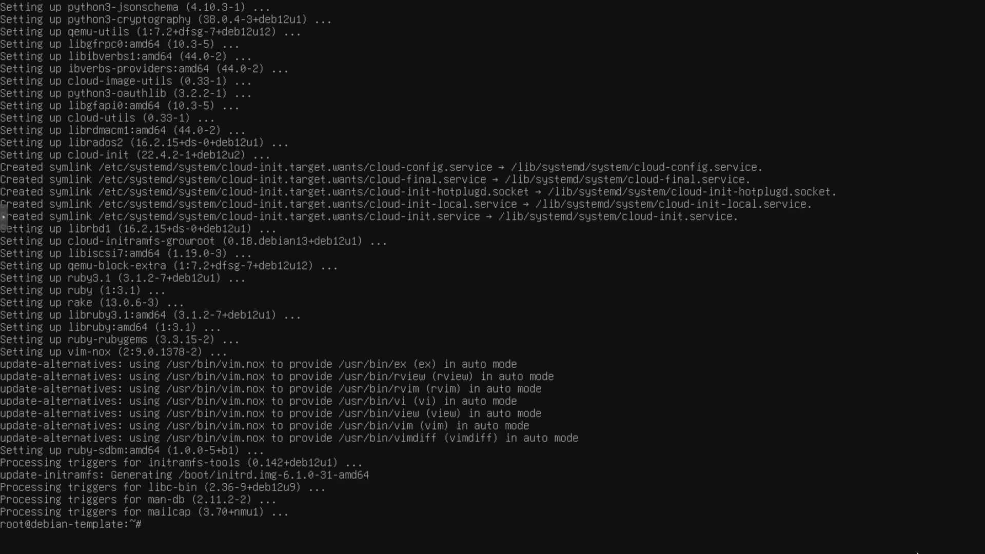
Step: Create /swapfile from /dev/zero using dd with a block size of 1M and a count of 2048
type("dd if=/dev/zero of=/swapfi")
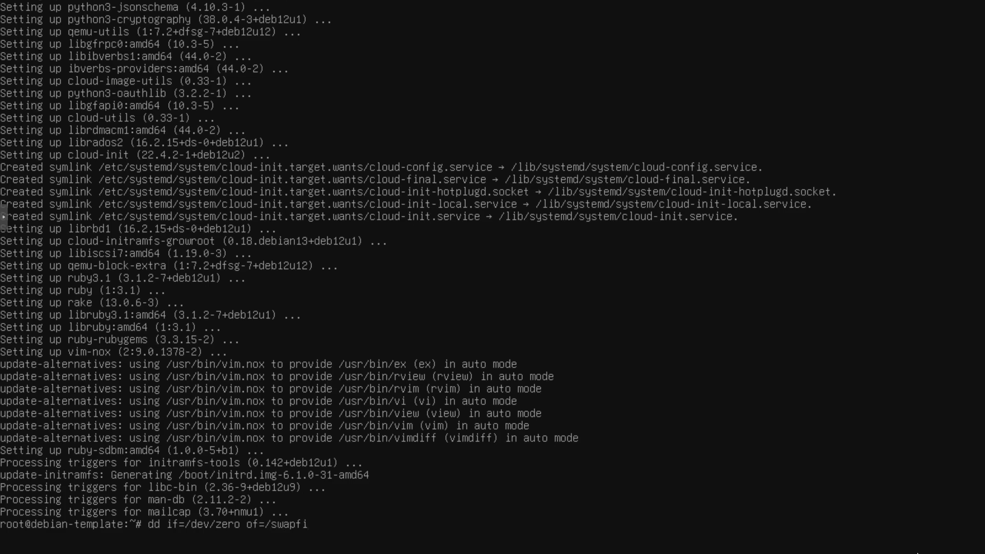
type("le bs=1M count=2048")
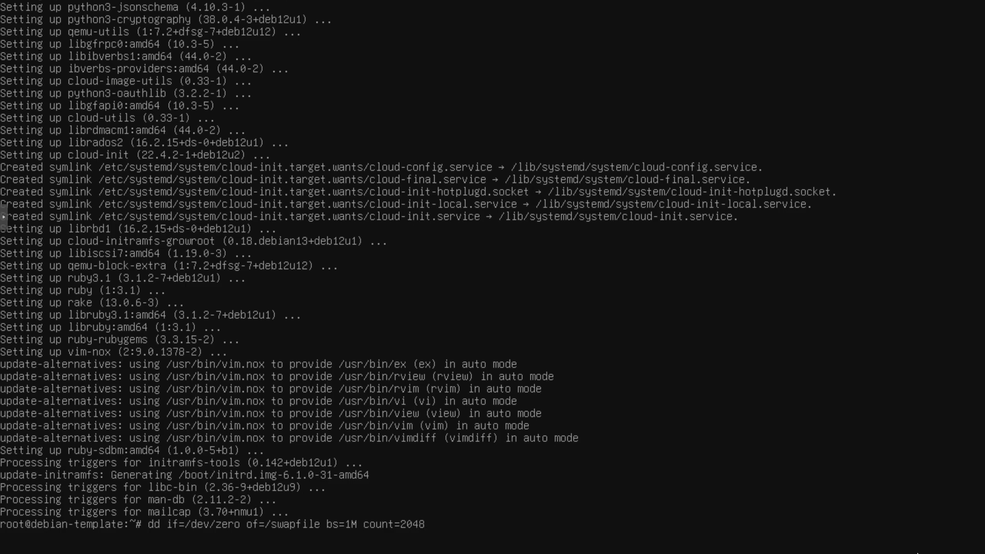
key("Return")
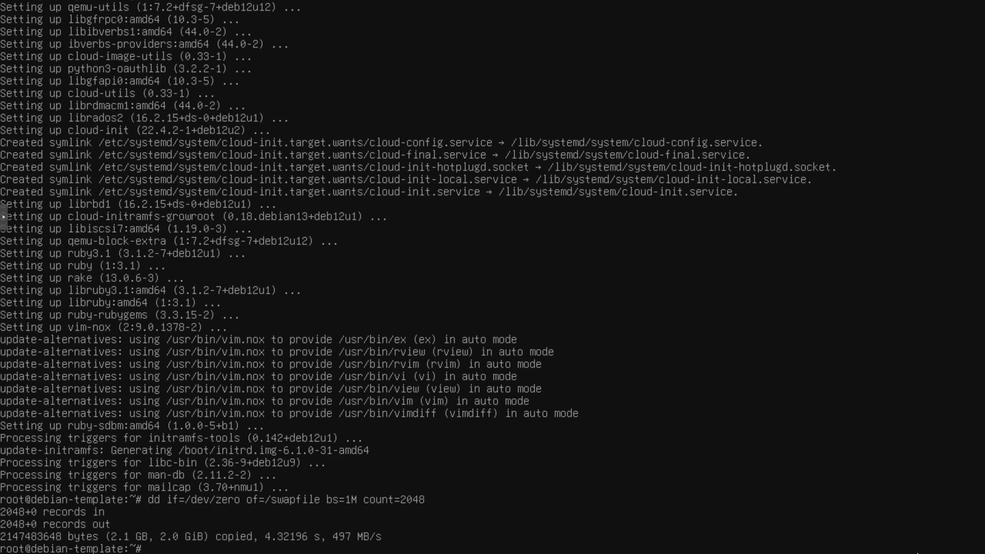
Step: Set the permissions of /swapfile to 600 and format it as swap space
type("chmod 600 /swapfile")
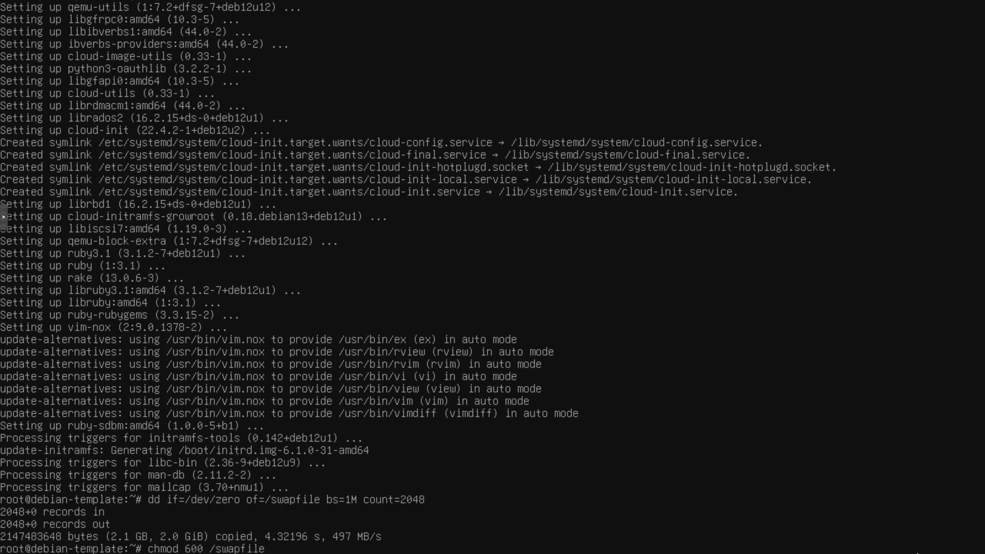
key("Return")
type("mkswap")
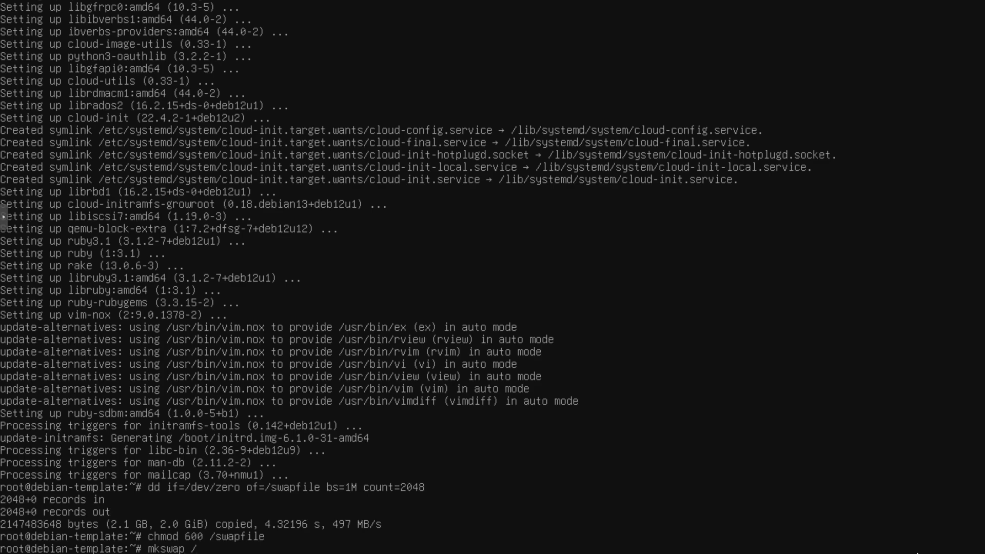
type(" /swapfile")
key("Return")
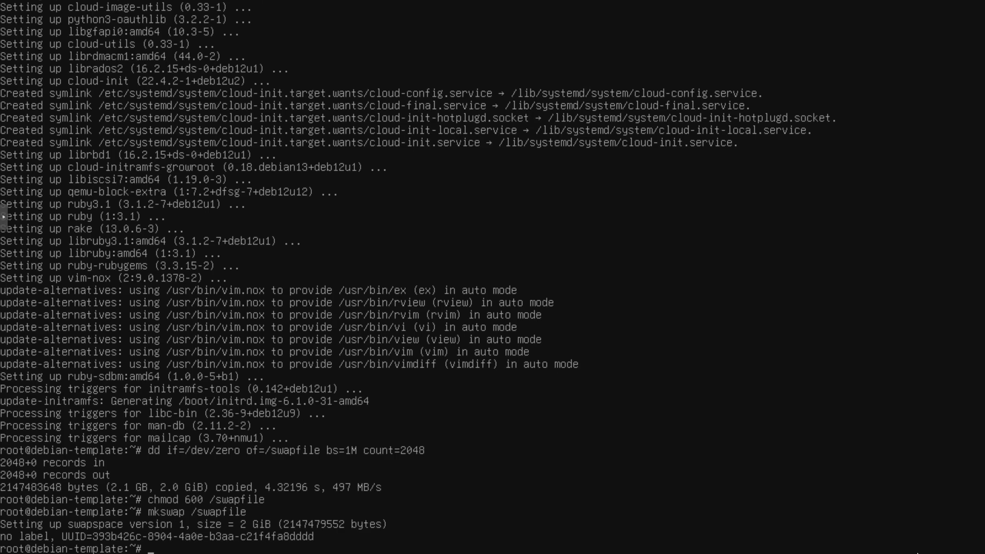
Step: Append the line "/swapfile none swap sw 0 0" to /etc/fstab and print the file to check the entry
type("echo")
key("BackSpace")
type("\"/swapfile none swap")
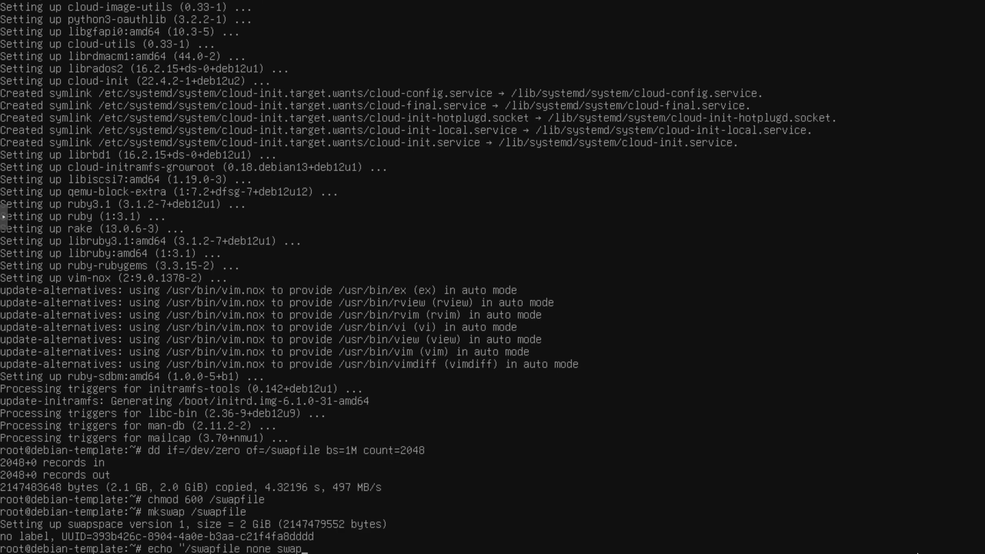
type(" sw 0 0\" >> /etc/fstab")
key("Return")
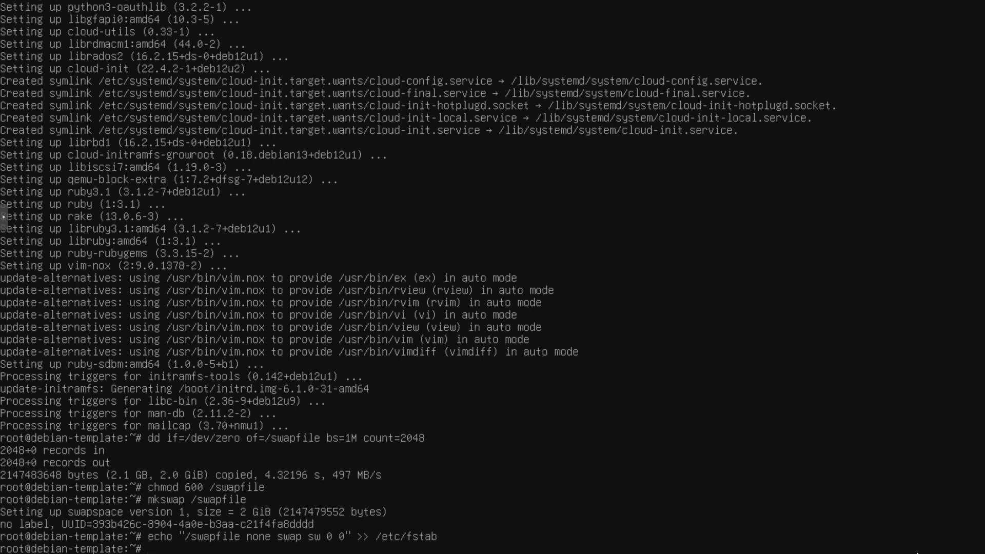
type("cat /etc/fstab")
key("Return")
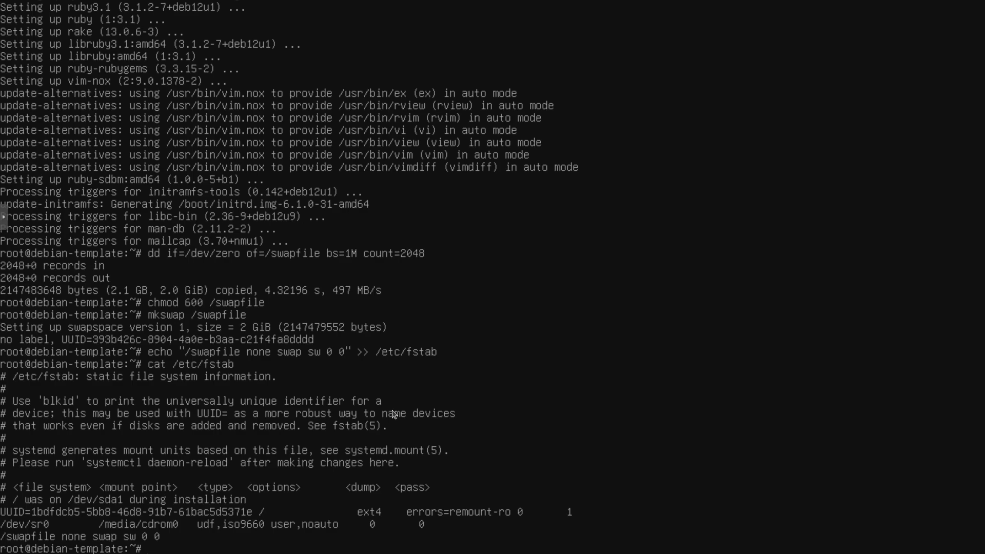
Step: Empty /etc/machine-id in vim and save the file
type("vim /etc/machine-id")
key("Return")
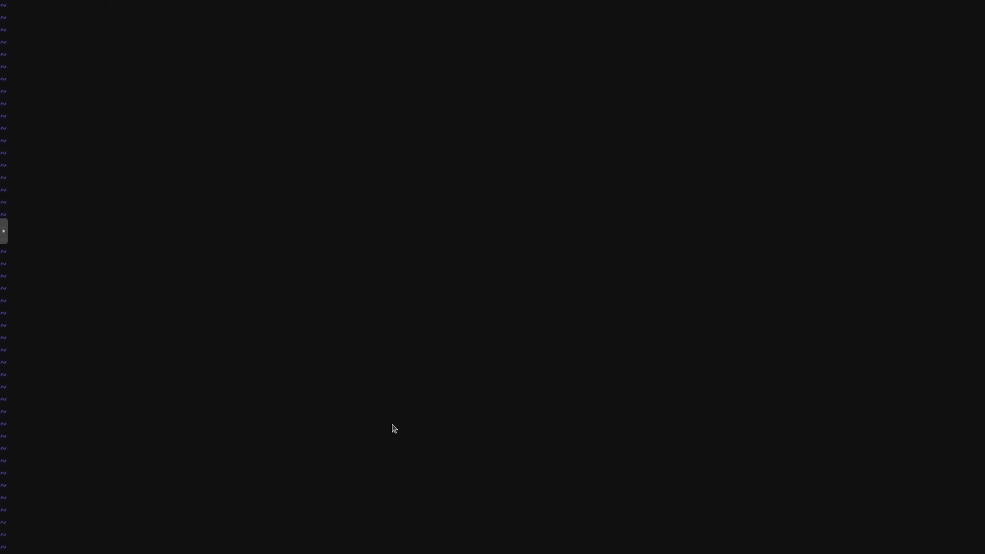
type(":wq")
key("Return")
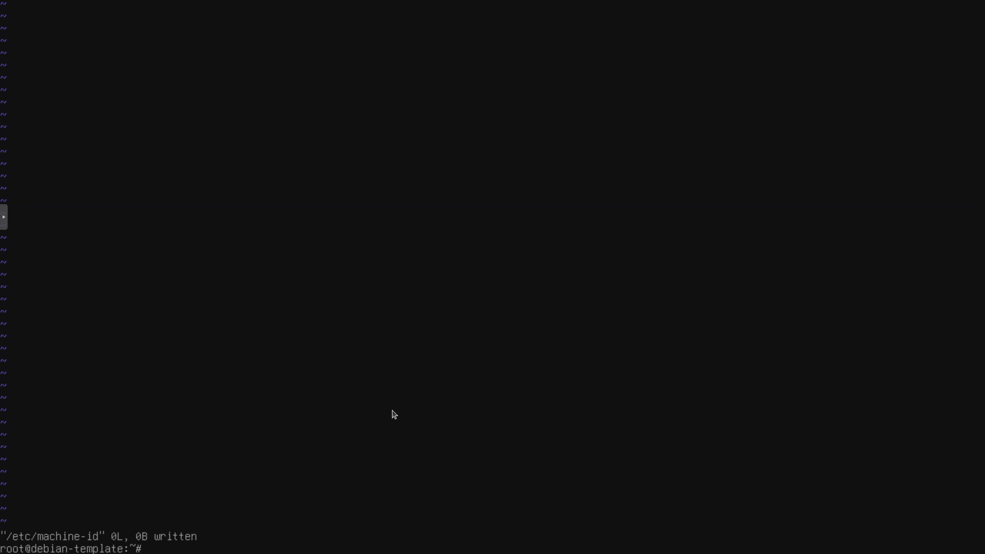
Step: Print the contents of /etc/machine-id and /var/lib/dbus/machine-id to compare them
type("cat /etc/machine-id")
key("Return")
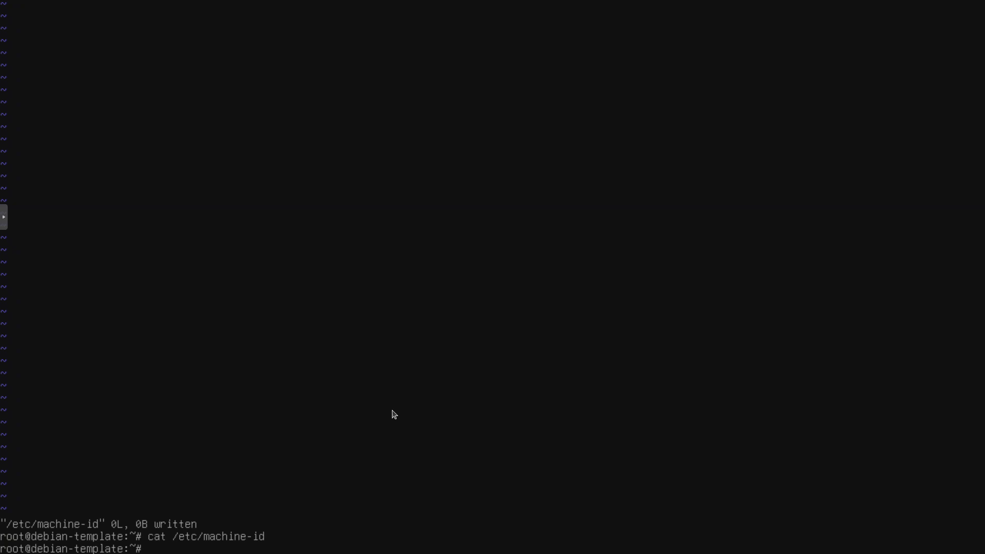
type("cat /var/lib/dbus/mach")
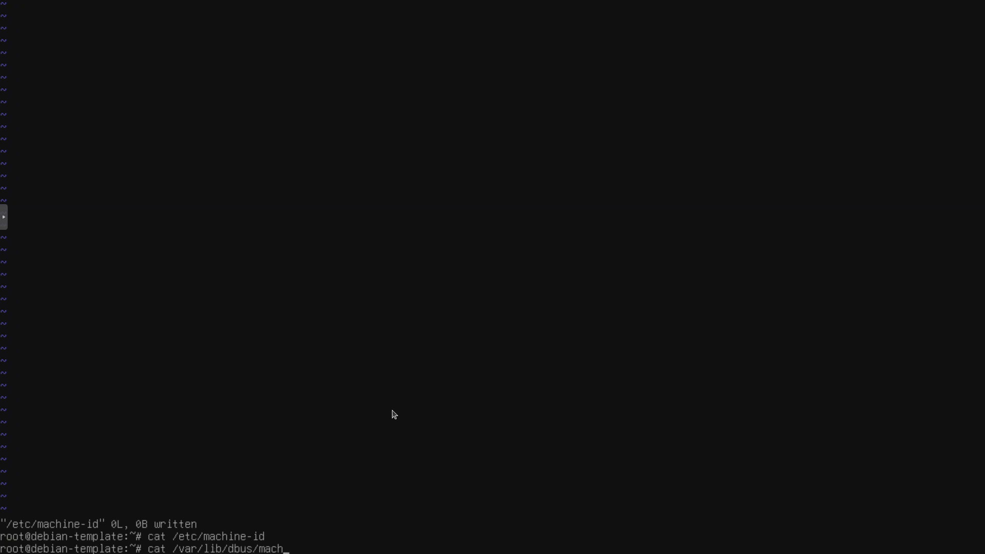
key("Tab")
key("Return")
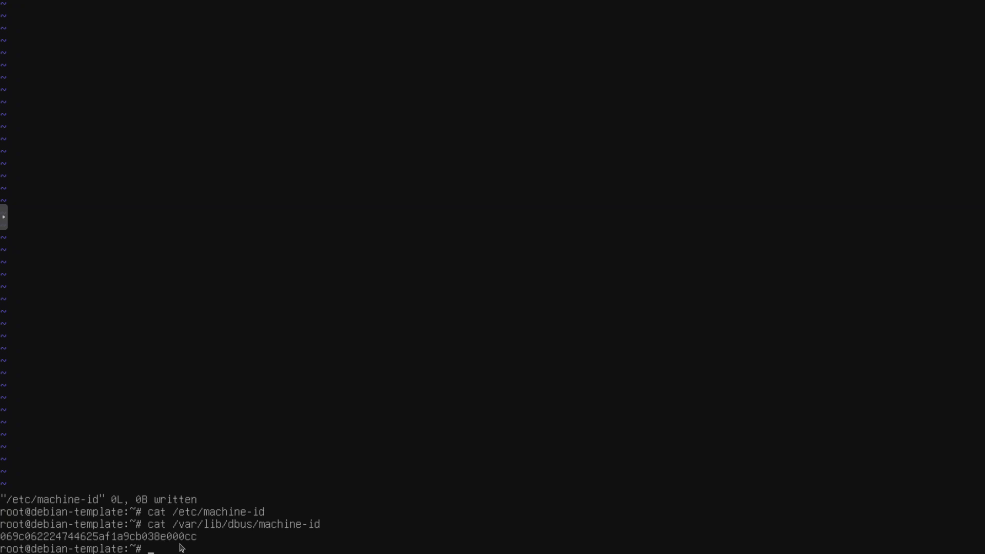
Step: Replace /var/lib/dbus/machine-id with a symbolic link to /etc/machine-id and print the linked file to check it
type("rm /var/lib/dbus/machine-id &&")
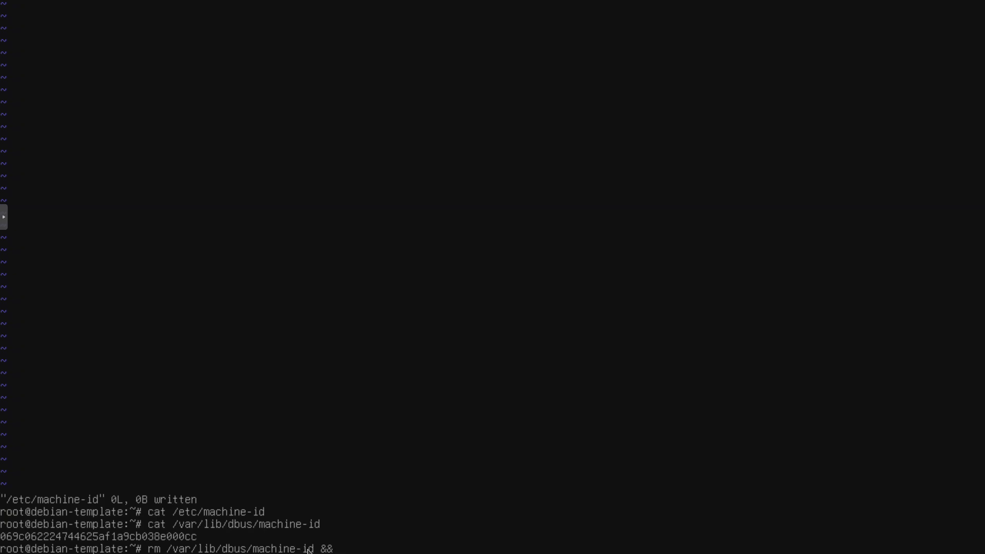
type("ln -s /etc/mach")
key("Tab")
type("/v")
key("BackSpace")
type("var/")
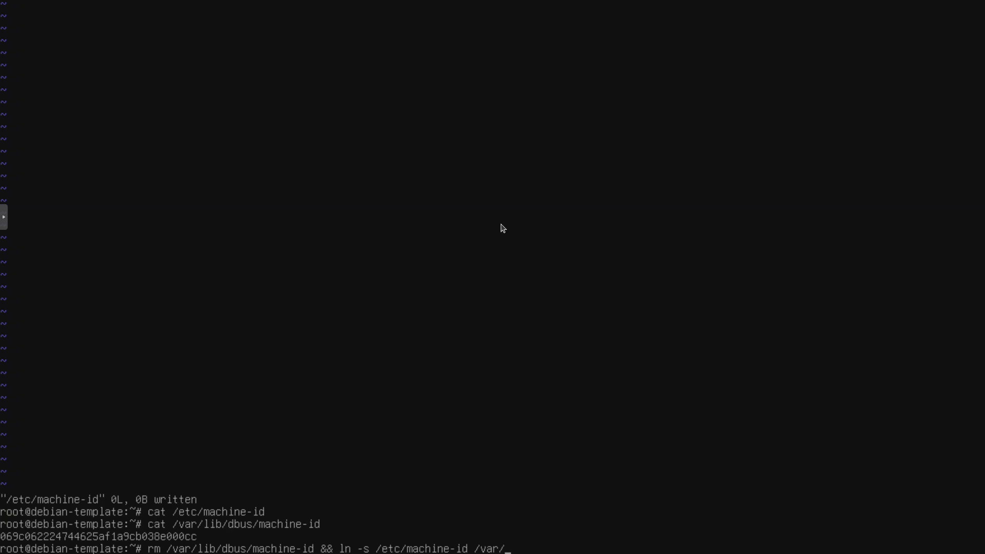
type("lib/dbus/mach")
key("Tab")
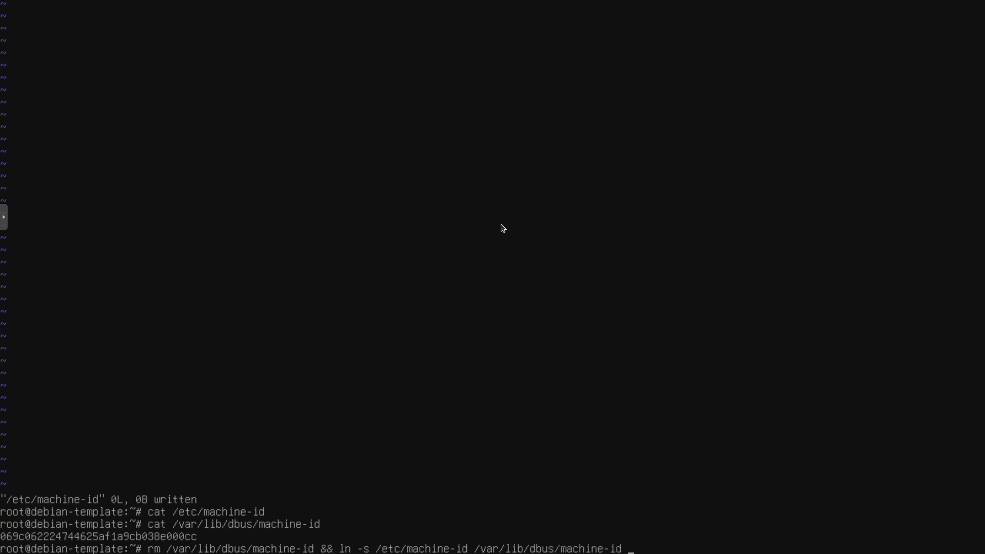
key("Return")
key("Up")
key("Up")
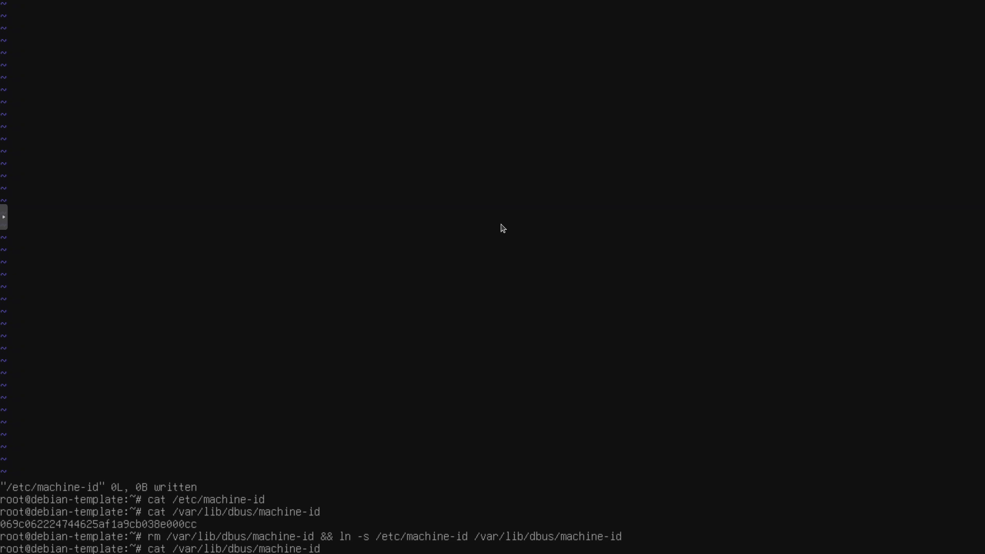
key("Return")
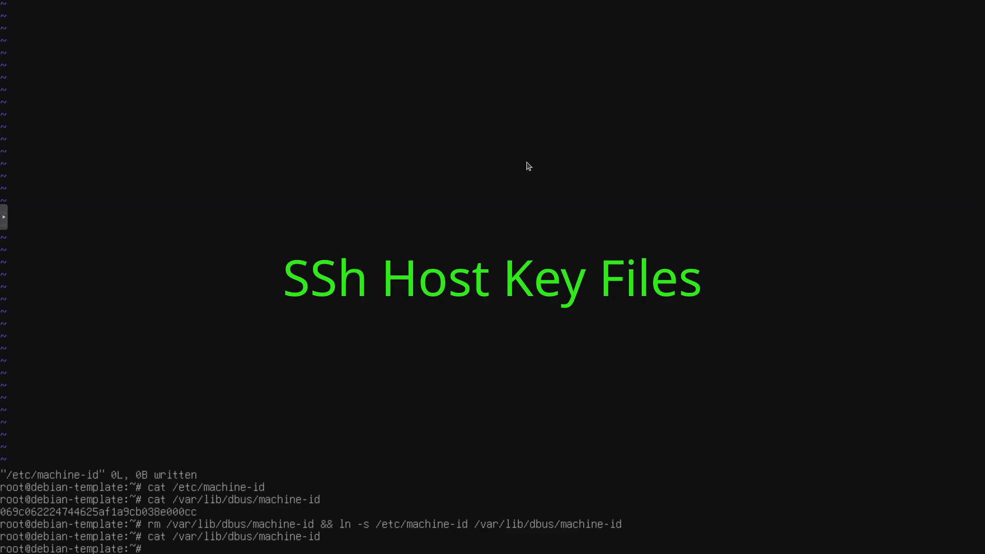
Step: Delete the SSH host key files matching /etc/ssh/*key*, listing /etc/ssh before and after the removal
type("ls /etc/ssh")
key("Return")
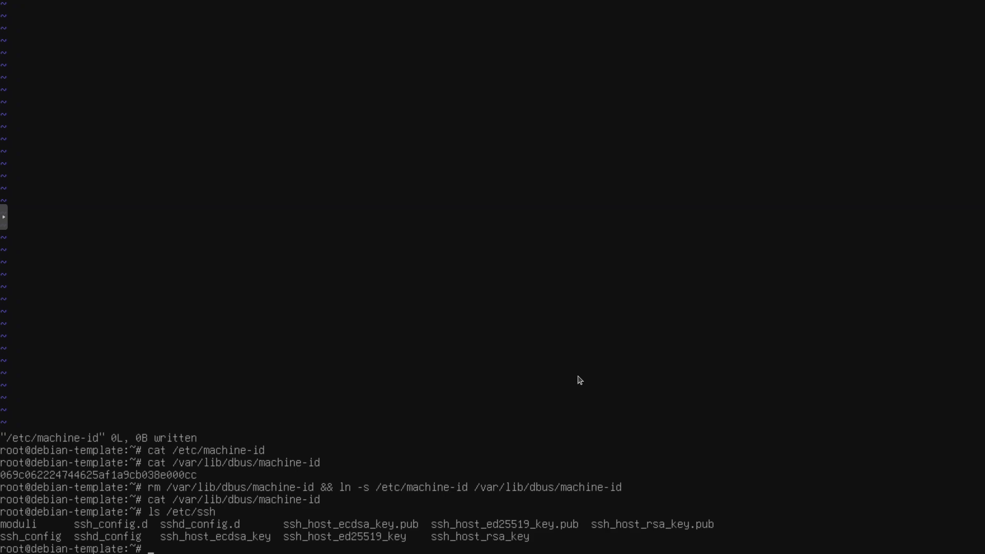
type("rm /etc/ssh/*key*")
key("Return")
type("ls /etc/ssh")
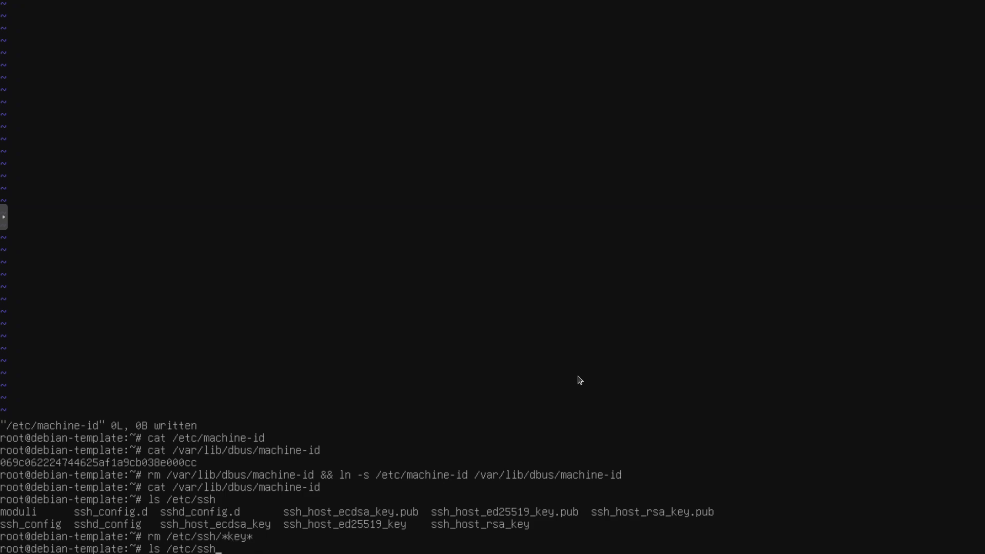
key("Return")
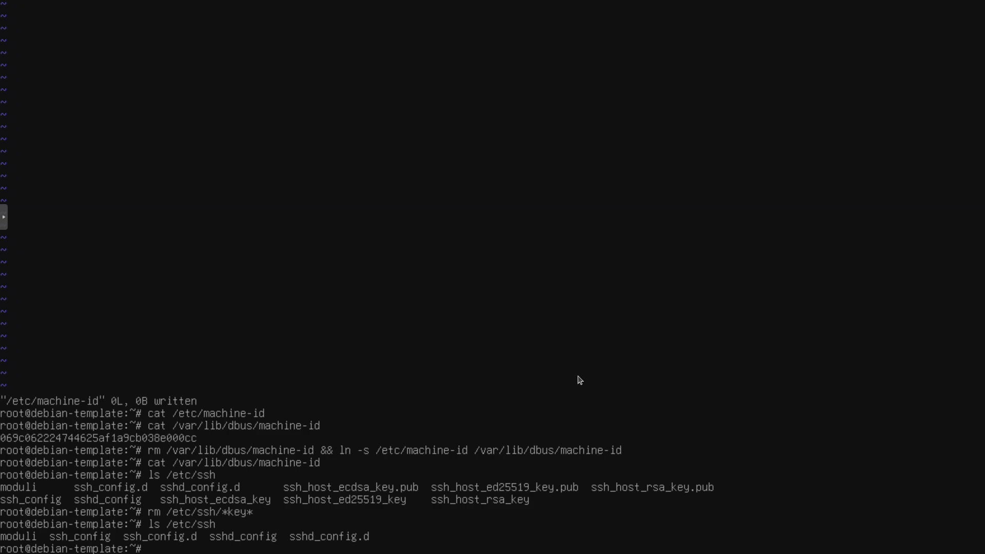
Step: Open /etc/shadow for editing in vim
type("vim /etc/shadow")
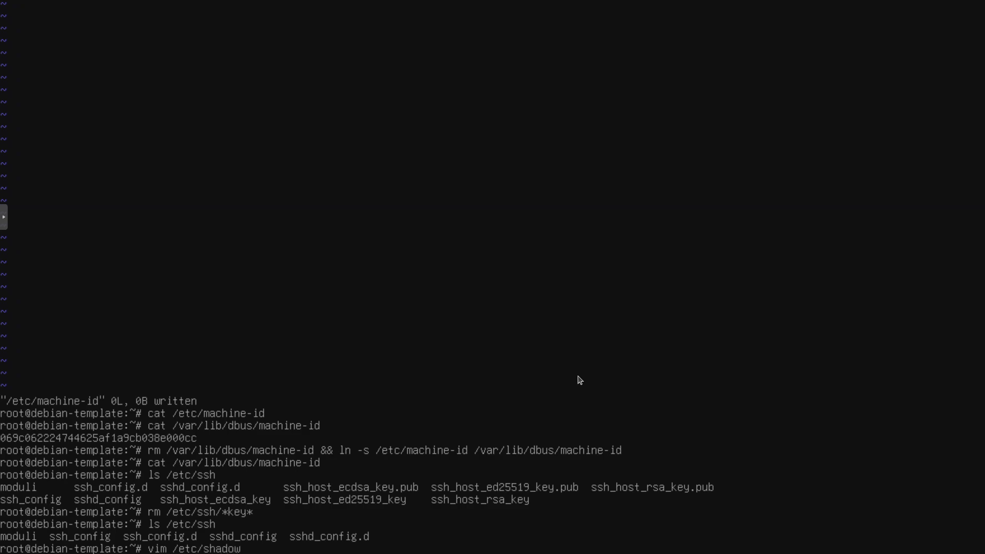
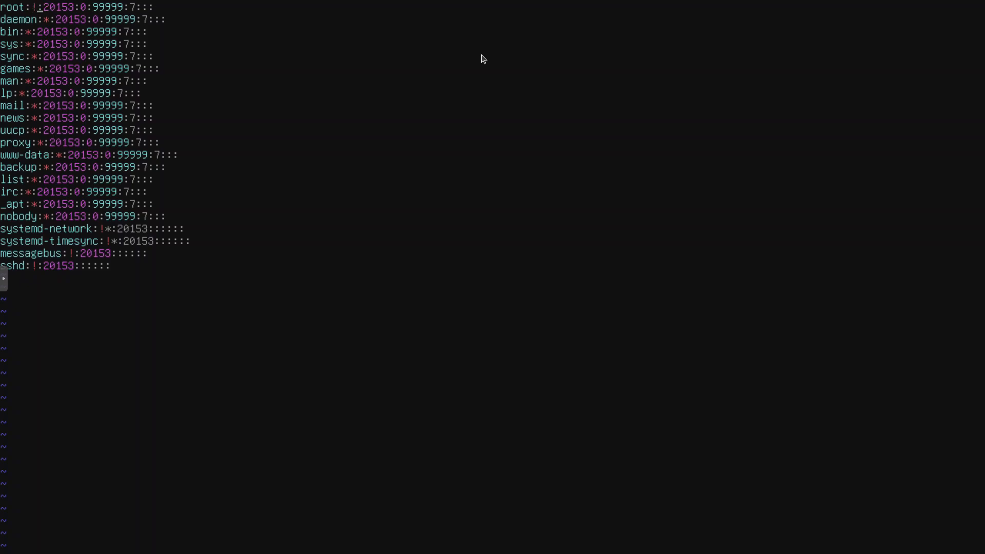
Step: Add an asterisk after the exclamation mark in root's password field in /etc/shadow, making it !*
type("*")
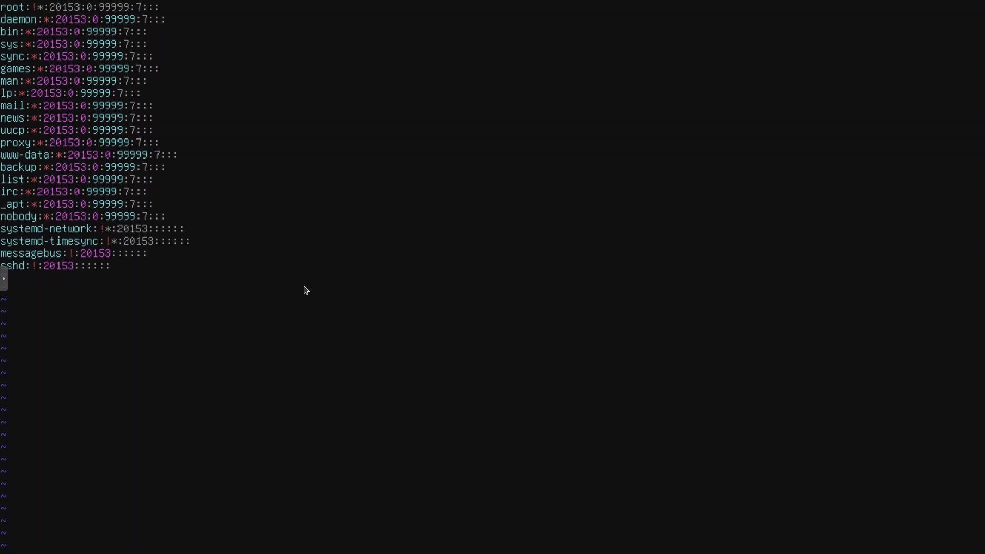
Step: Write the changes to /etc/shadow and quit the editor
left_click(4, 277)
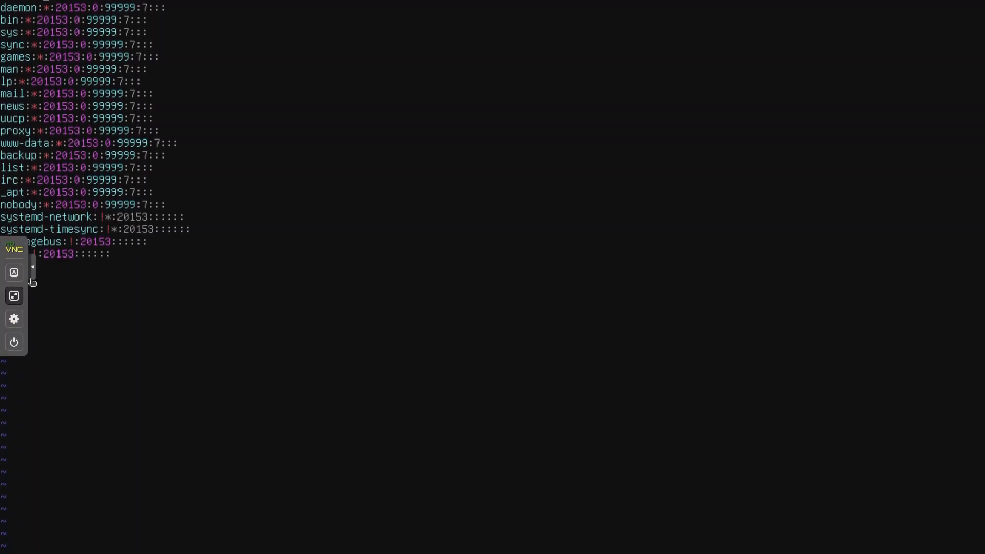
left_click(14, 273)
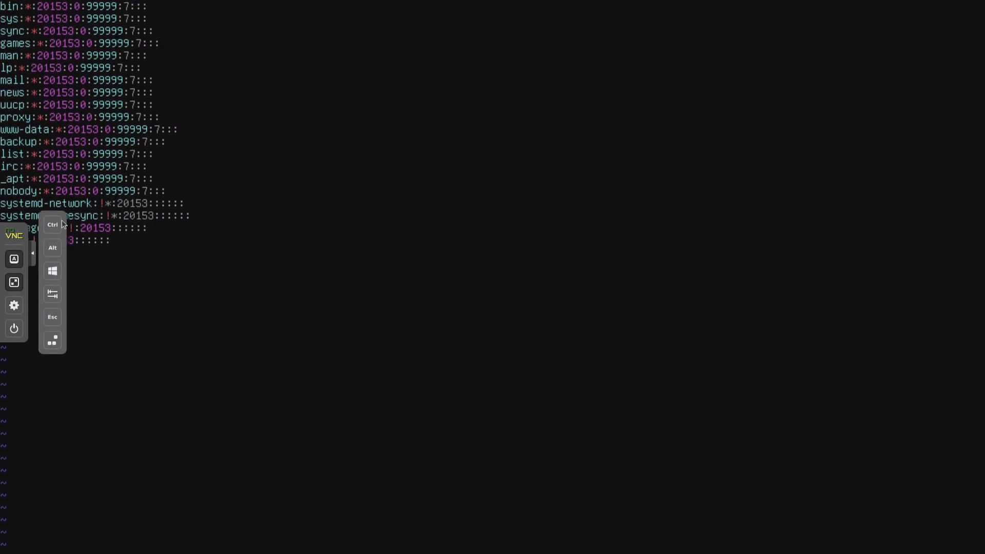
left_click(57, 310)
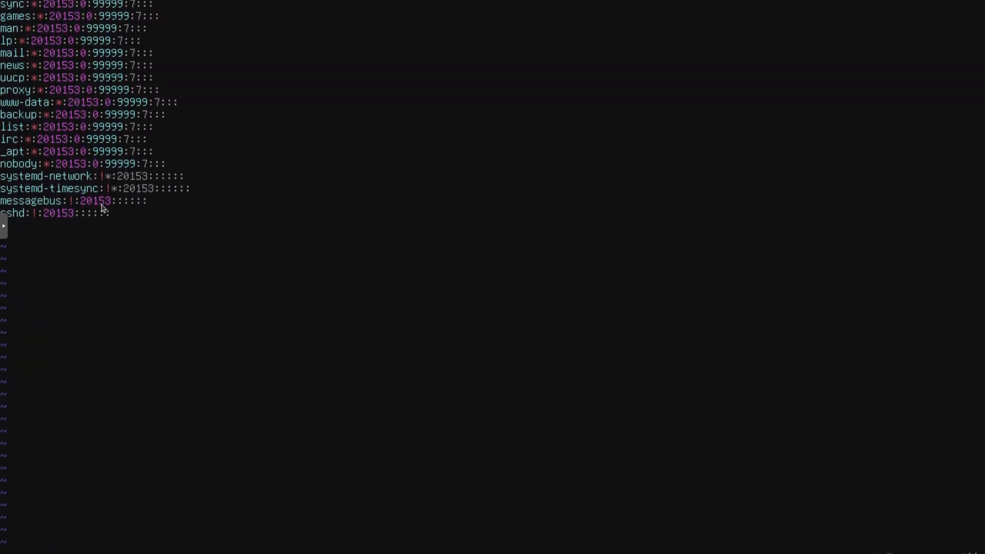
type(":wq")
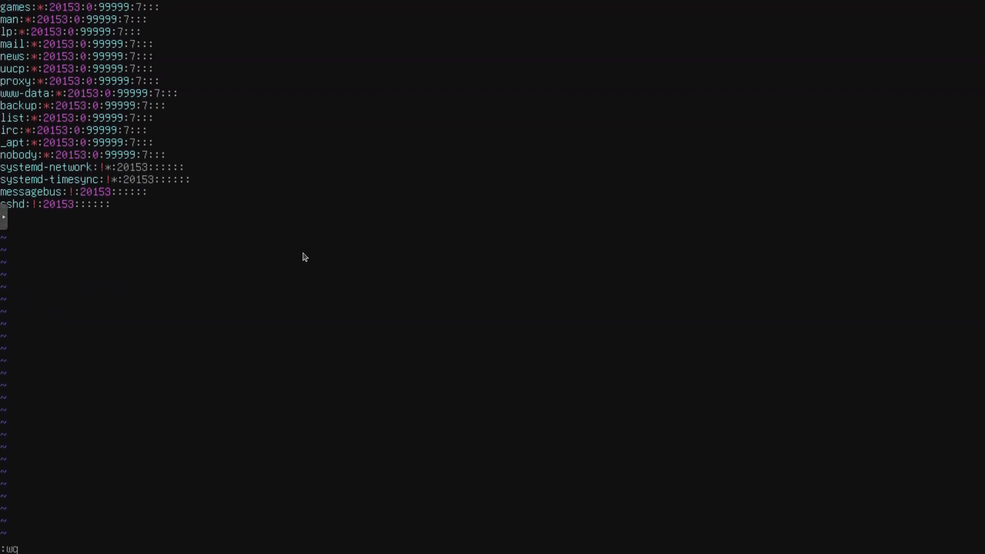
key("Return")
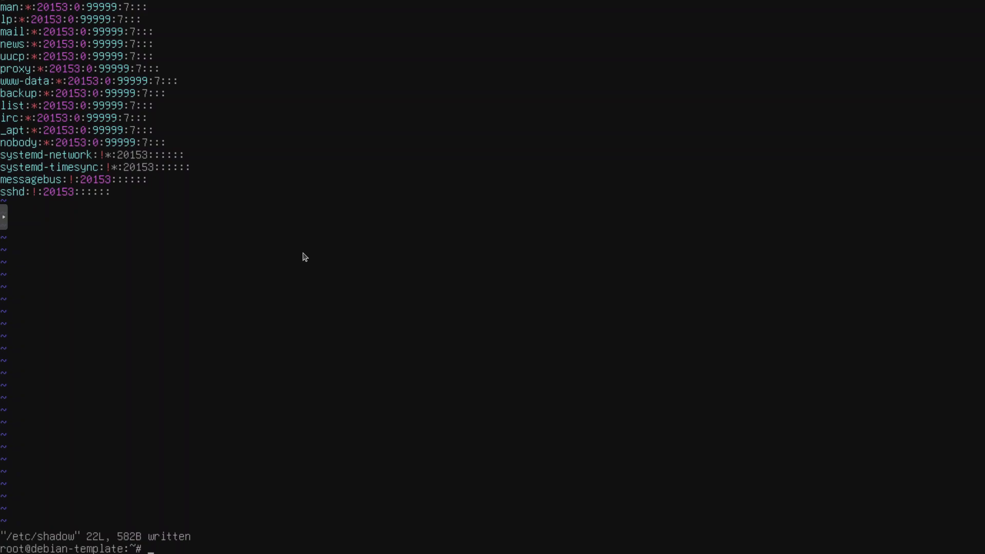
Step: Open /etc/ssh/sshd_config in vim
type("vim /etc/ssh/sshd")
key("Tab")
key("Return")
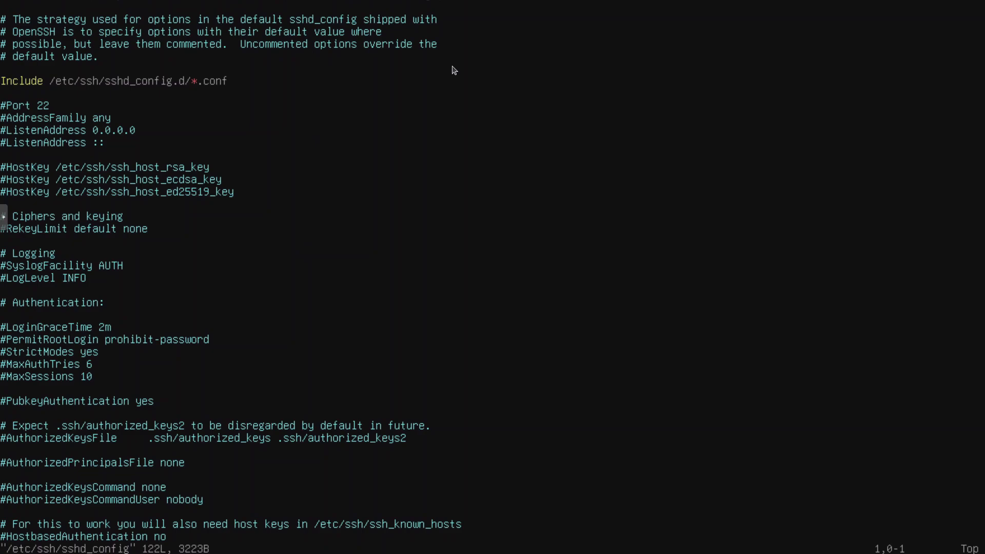
Step: Uncomment the PermitRootLogin line in sshd_config and set it to no
key("3")
key("3")
key("shift+g")
key("x")
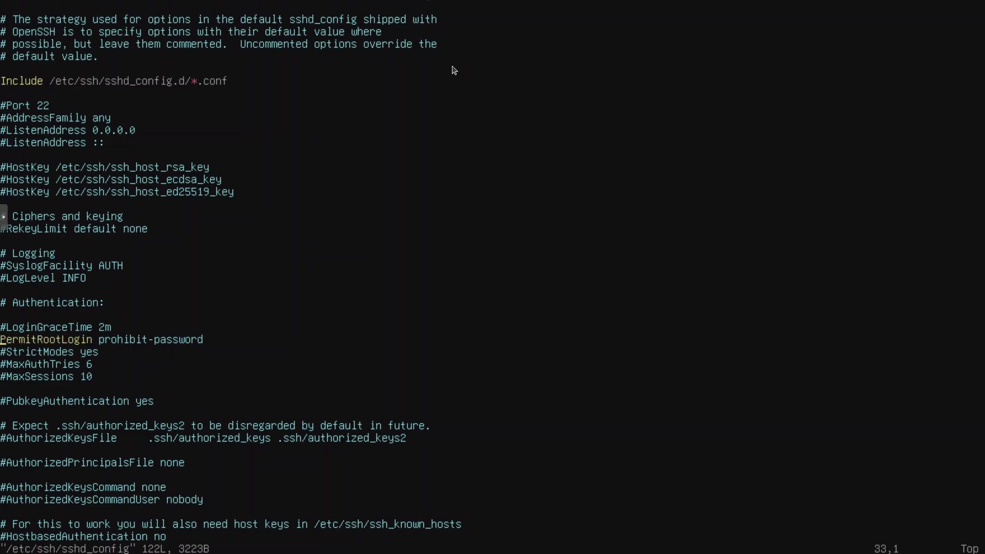
key("l")
key("l")
key("l")
key("l")
key("l")
key("l")
key("l")
key("l")
key("l")
key("l")
key("l")
key("l")
key("l")
key("l")
key("l")
key("l")
key("l")
key("l")
key("l")
key("l")
key("l")
key("a")
key("BackSpace")
key("BackSpace")
key("BackSpace")
key("BackSpace")
key("BackSpace")
key("BackSpace")
key("BackSpace")
key("BackSpace")
key("BackSpace")
key("BackSpace")
key("BackSpace")
key("BackSpace")
key("BackSpace")
key("BackSpace")
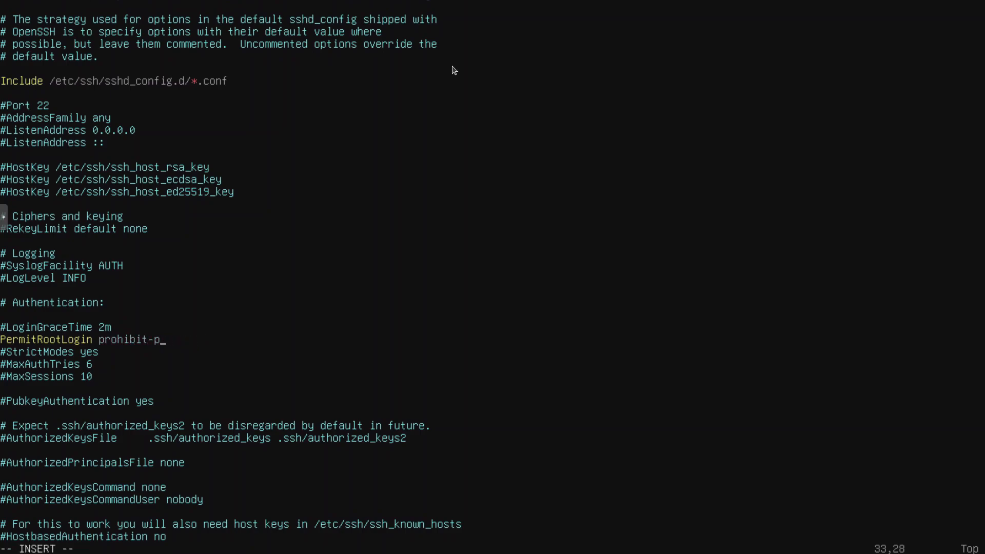
key("BackSpace")
type("no")
Step: Uncomment the PasswordAuthentication line in sshd_config and set it to no
key("Down")
key("Down")
key("Down")
key("Down")
key("Down")
key("Down")
key("Down")
key("Down")
key("Down")
key("Down")
key("Down")
key("Down")
key("Down")
key("Down")
key("Down")
key("Down")
key("Down")
key("Down")
key("Down")
key("Down")
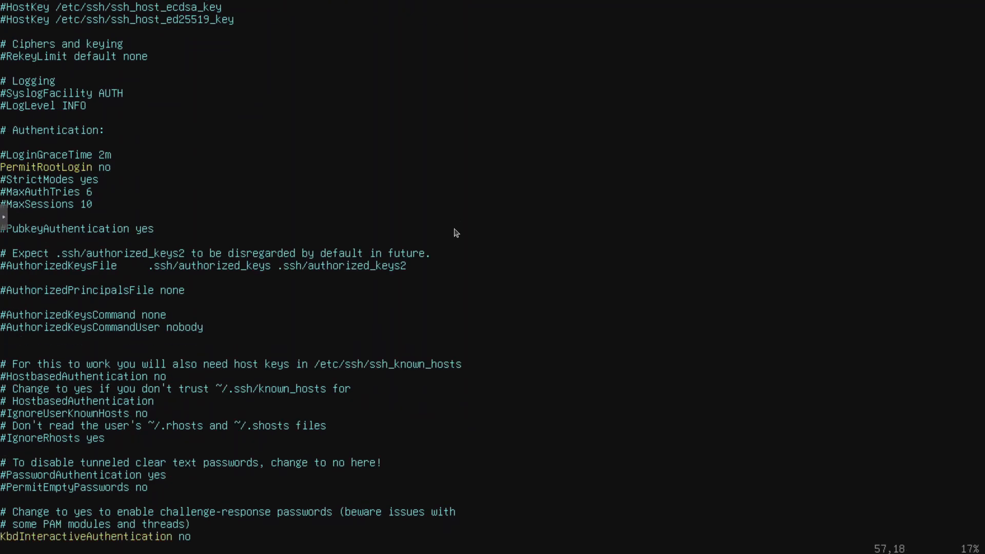
key("Down")
key("Down")
key("Down")
key("Down")
key("Down")
key("Down")
key("Down")
key("Down")
key("Down")
key("Down")
key("Down")
key("Down")
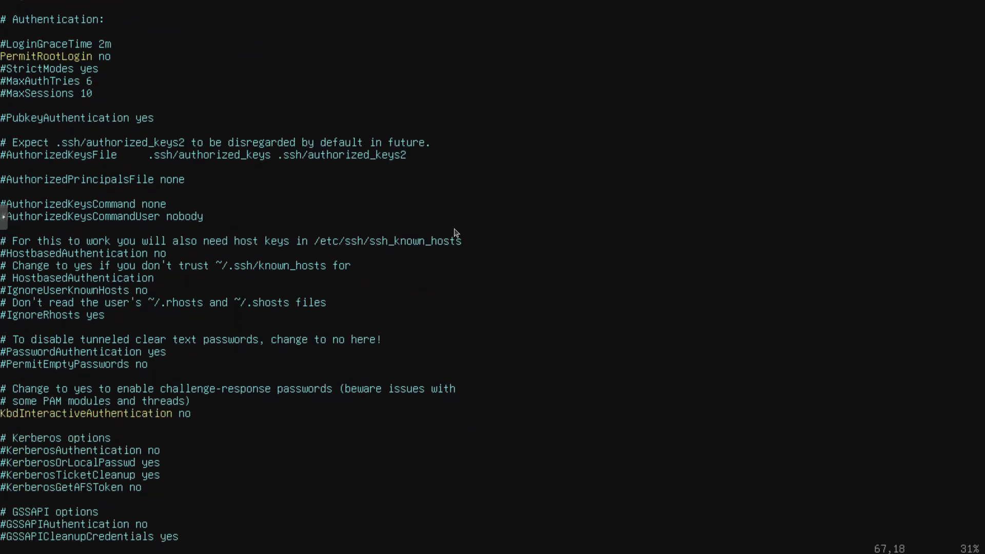
key("Down")
key("Down")
key("Down")
key("Down")
key("Down")
key("Down")
key("Down")
key("Down")
key("Down")
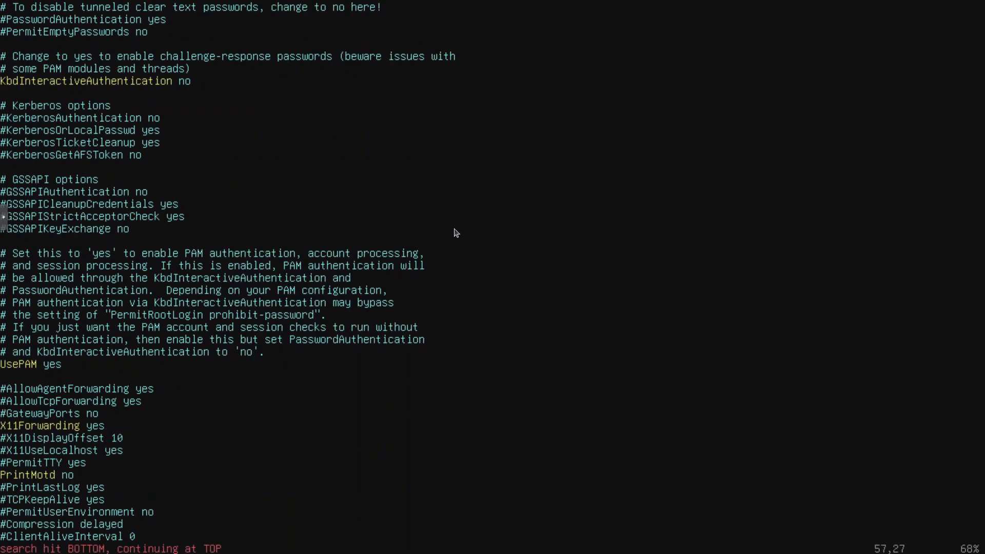
key("Left")
key("Left")
key("Left")
key("Left")
key("Left")
key("Left")
key("Left")
key("Left")
key("Left")
key("Left")
key("Left")
key("Left")
key("Left")
key("Left")
key("Left")
key("Left")
key("Left")
key("Left")
key("Left")
key("Left")
key("Left")
key("Left")
key("x")
key("A")
key("BackSpace")
key("BackSpace")
key("BackSpace")
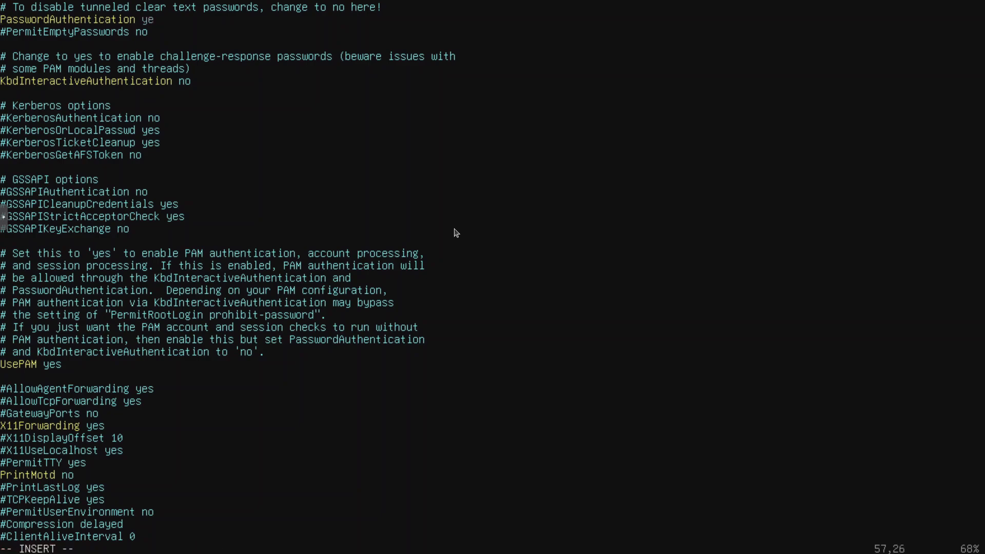
type("no")
Step: Write the changes to sshd_config and quit the editor
key("Escape")
type(":wq")
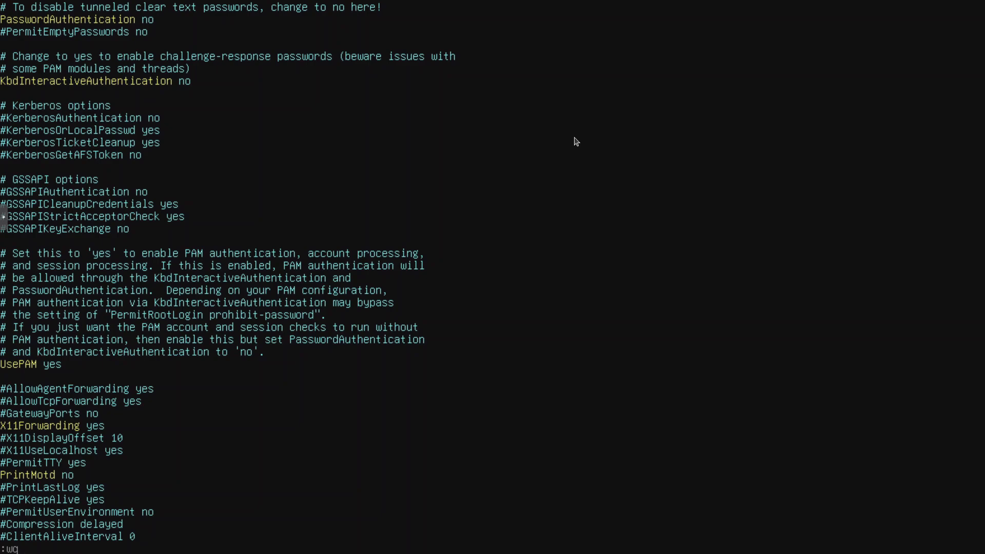
key("Return")
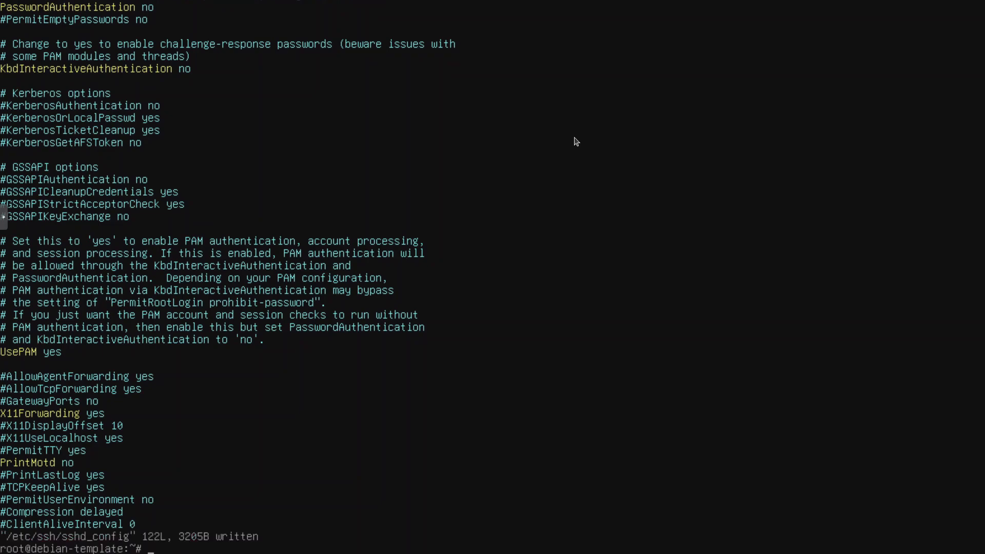
Step: Shut down the Debian-Template guest immediately with the command shutdown now
type("shutdown now")
key("Return")
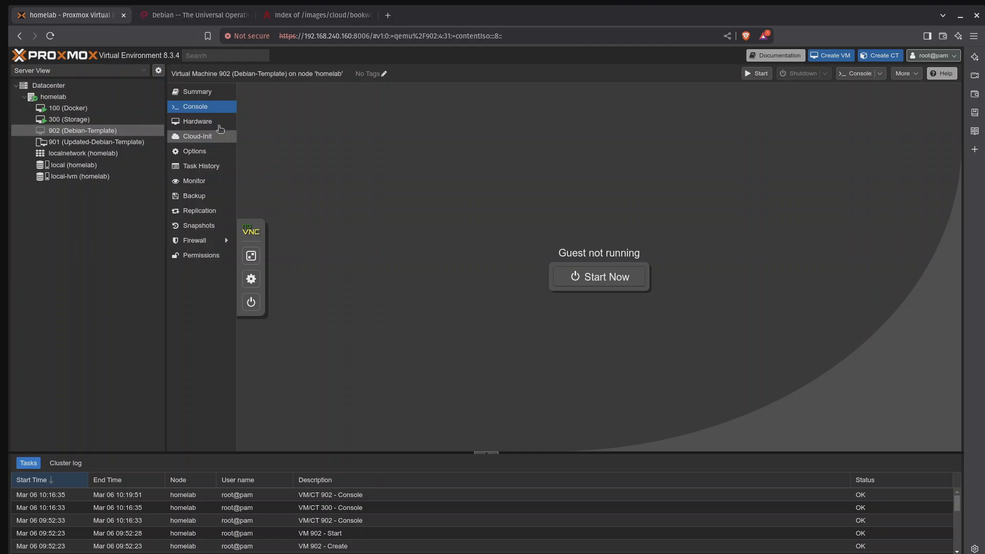
Step: Add a CloudInit drive to VM 902's hardware on IDE 0, using local-lvm storage
left_click(220, 124)
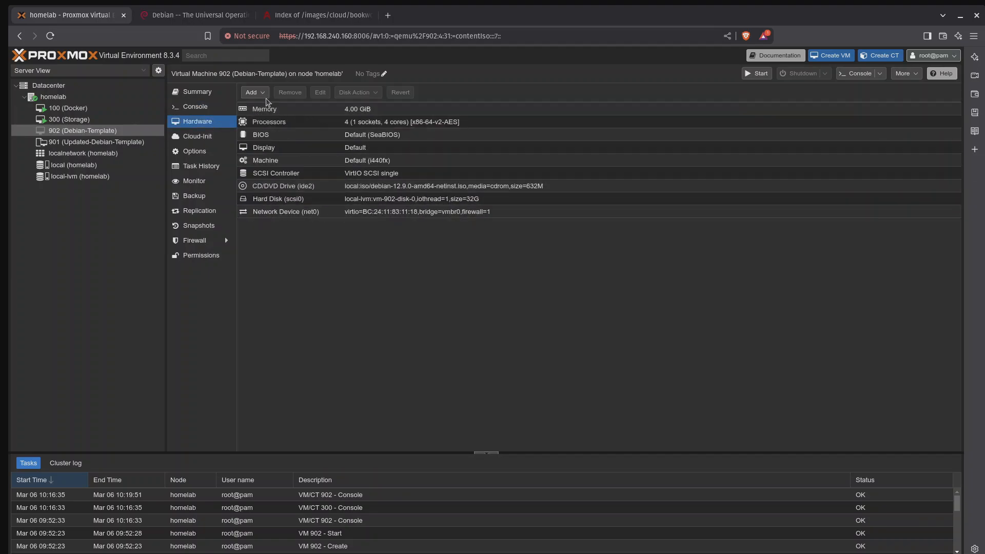
left_click(265, 96)
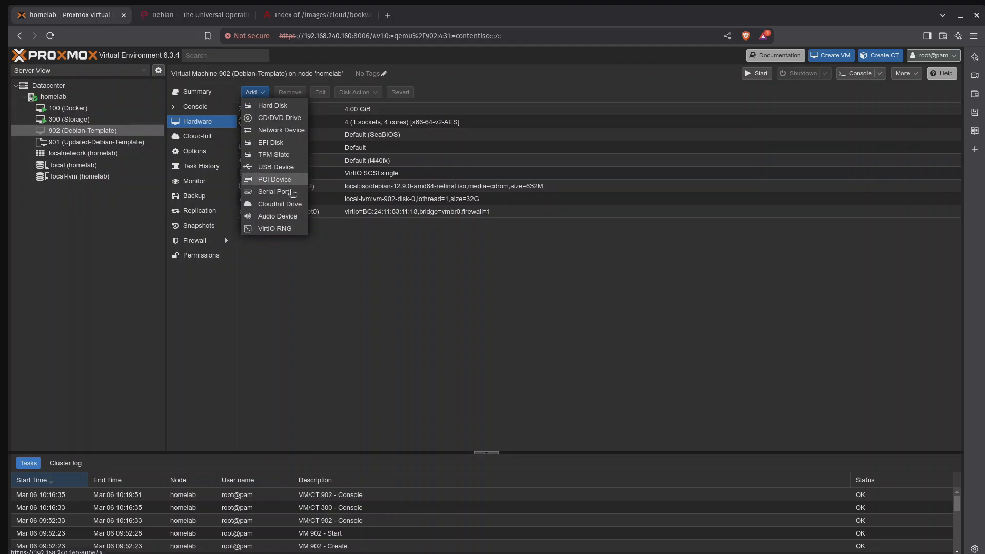
left_click(288, 208)
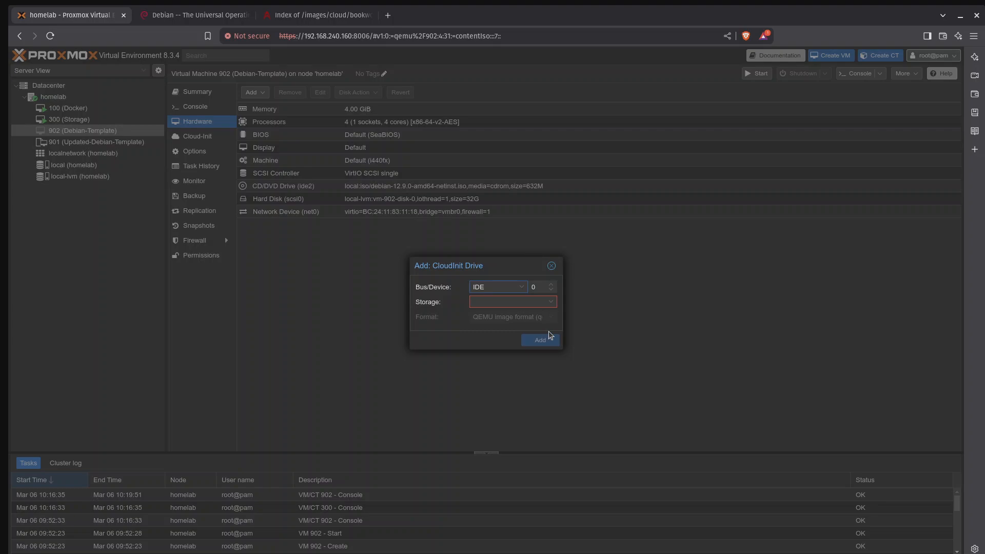
left_click(552, 306)
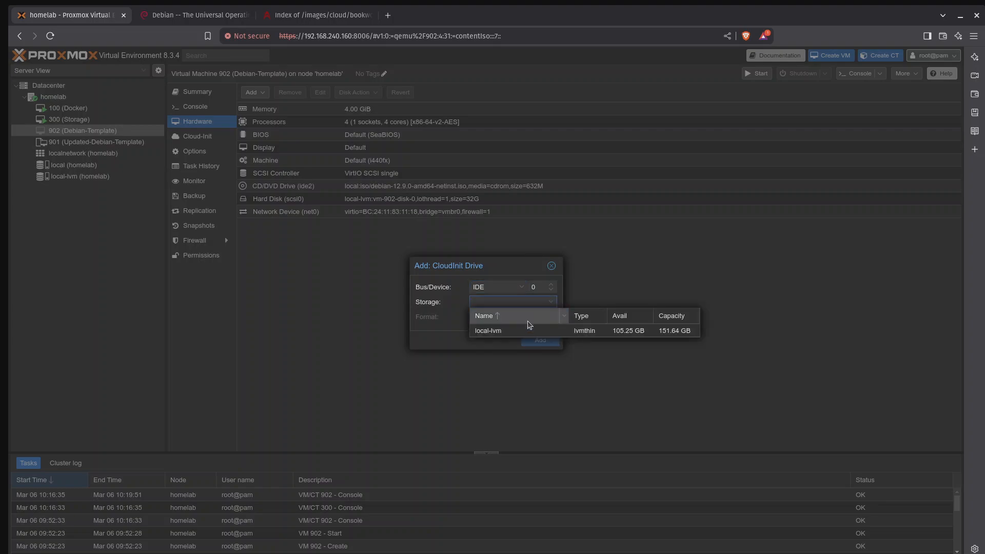
left_click(511, 333)
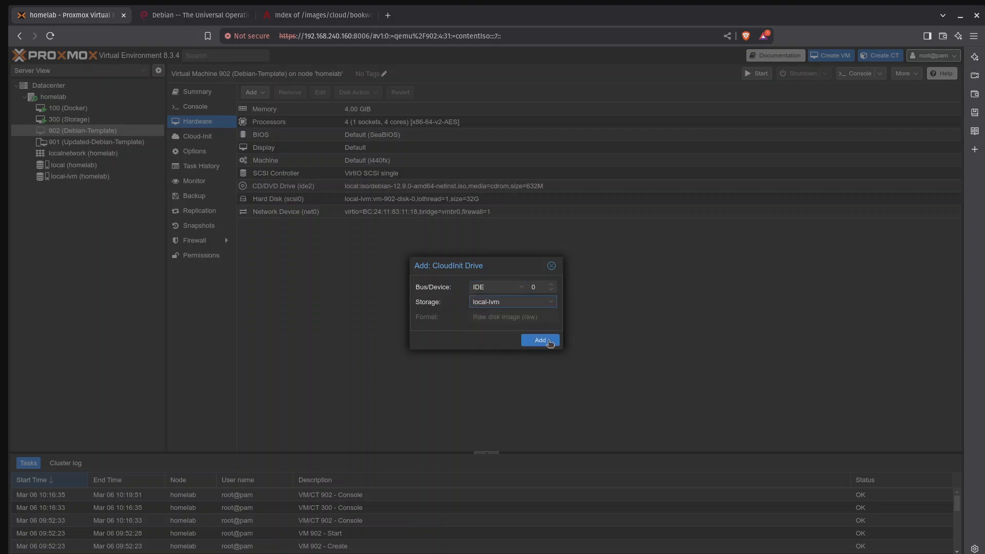
left_click(541, 341)
Step: Set the Cloud-Init user of VM 902 to hwhl
left_click(202, 137)
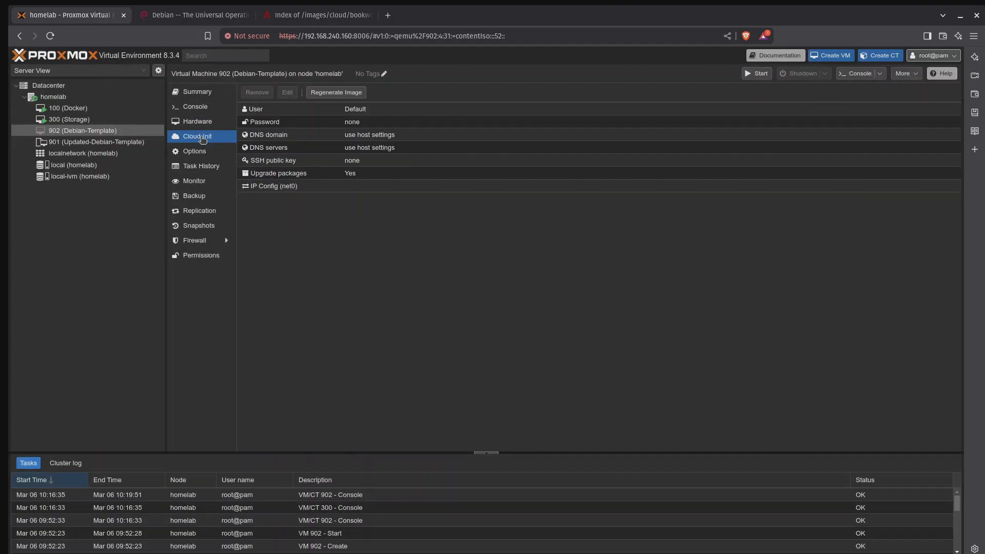
left_click(323, 111)
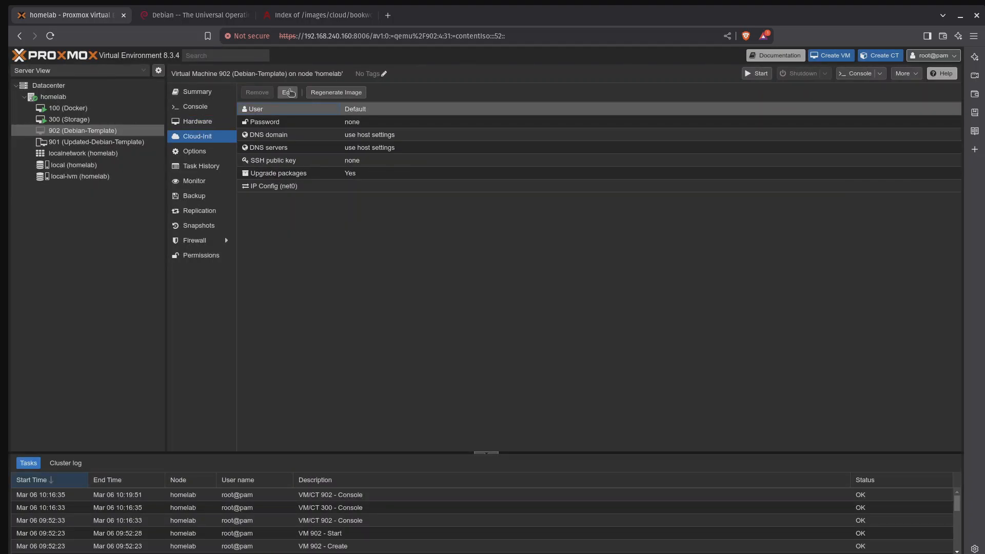
left_click(288, 93)
type("hwhl")
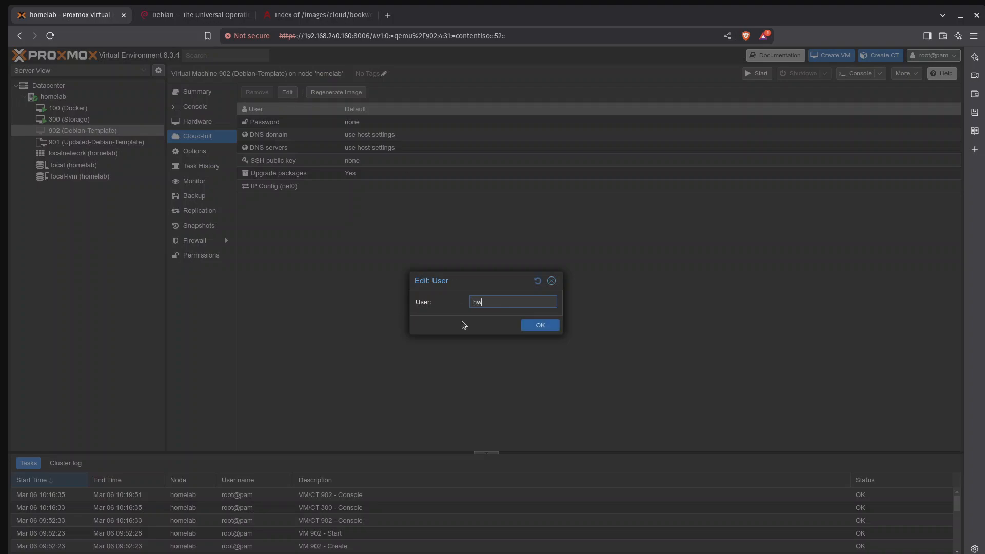
left_click(555, 329)
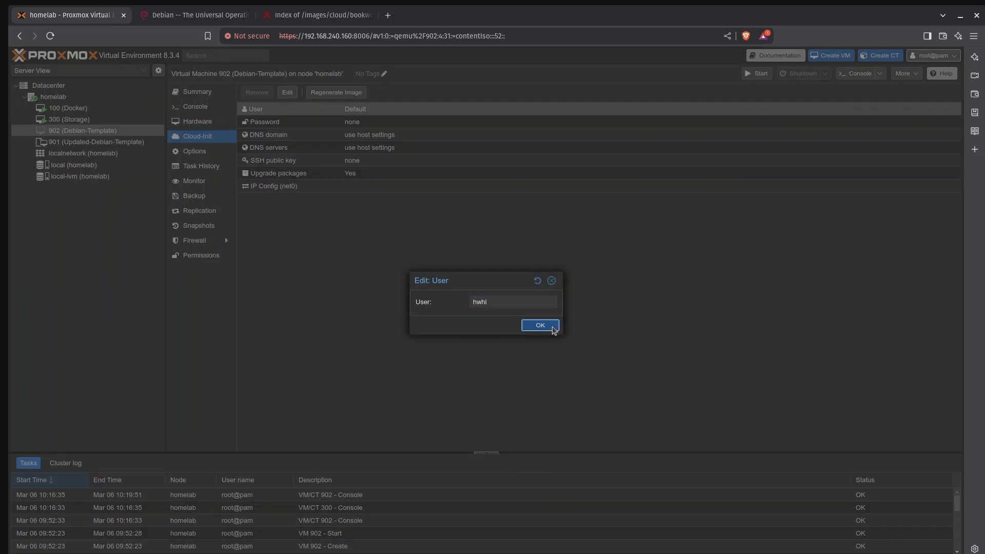
Step: Enter the account password in the Cloud-Init password setting
left_click(287, 123)
left_click(288, 93)
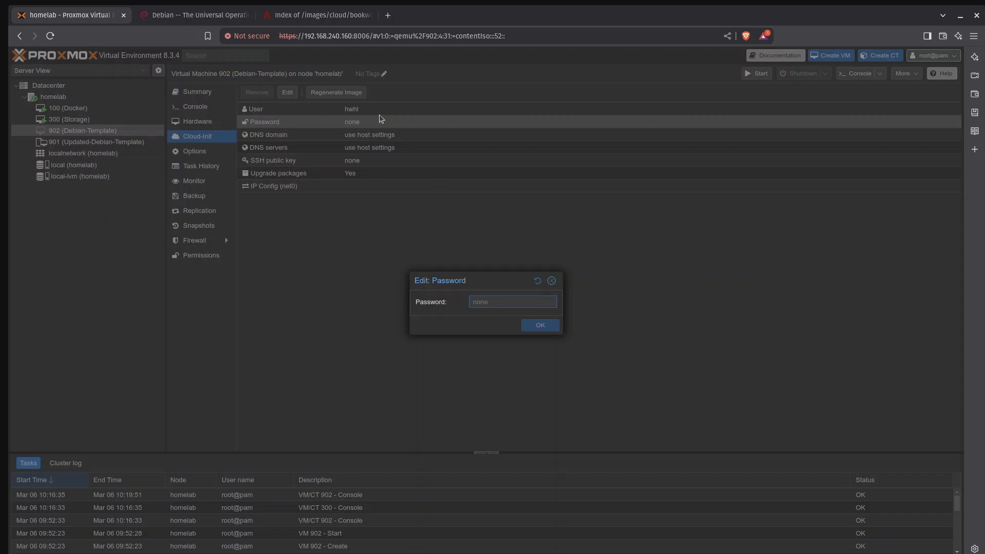
type("••••")
key("Return")
Step: Paste the copied SSH public key into the Cloud-Init SSH key setting and save it
left_click(368, 161)
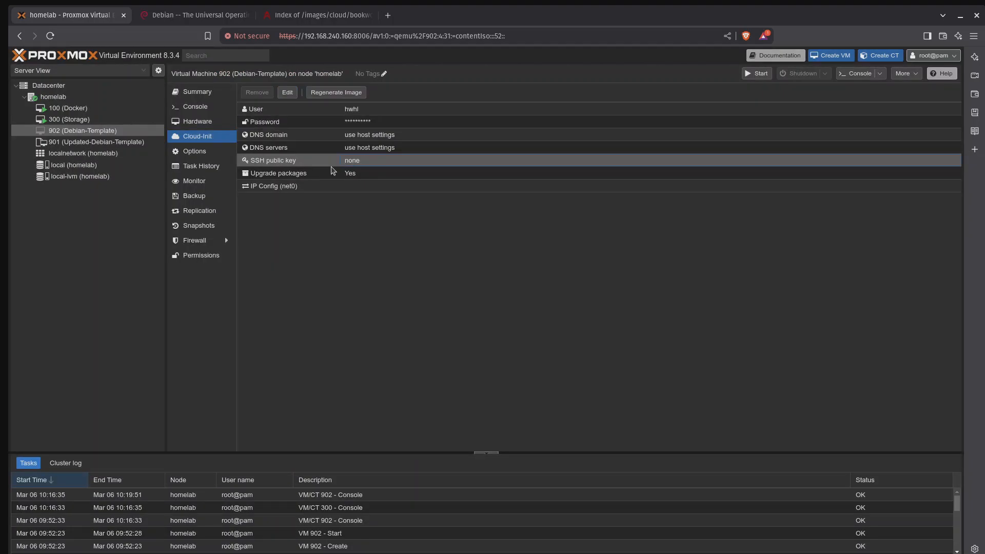
left_click(287, 93)
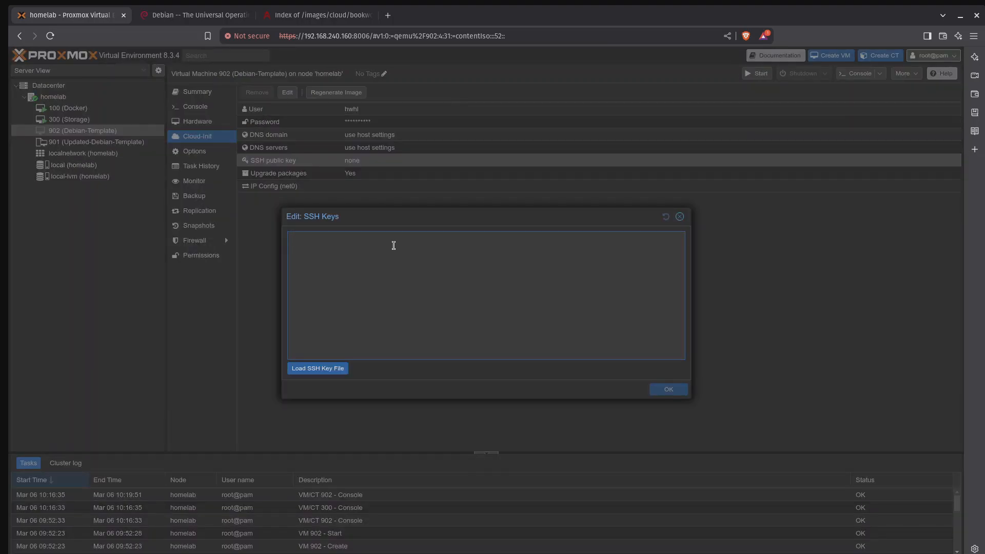
key("ctrl+v")
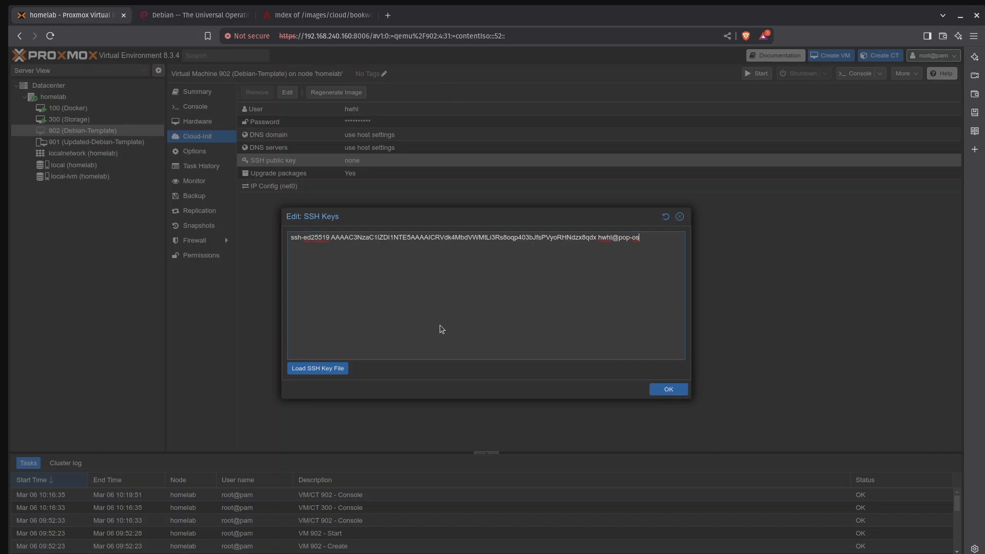
left_click(668, 390)
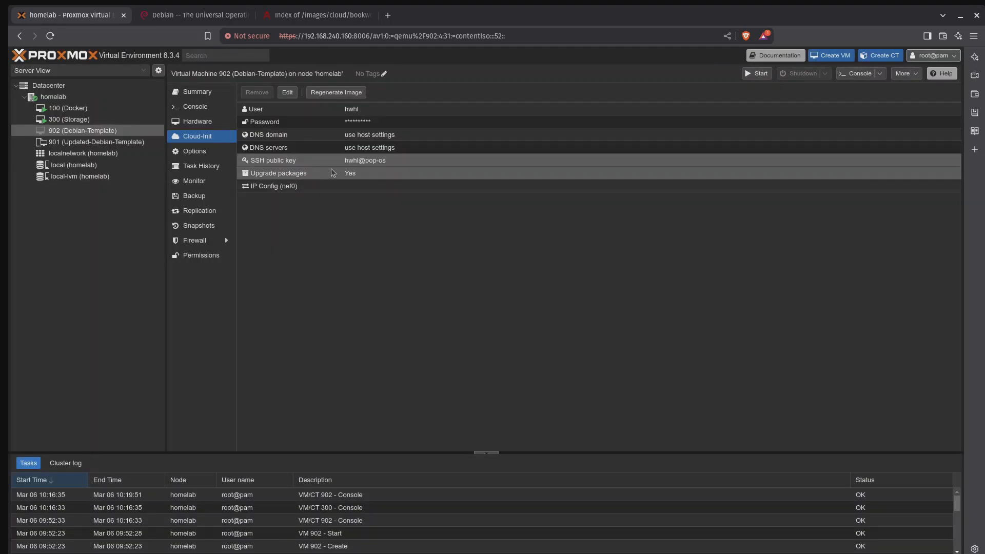
Step: Set IPv4 to DHCP in the Cloud-Init network configuration of net0
double_click(308, 189)
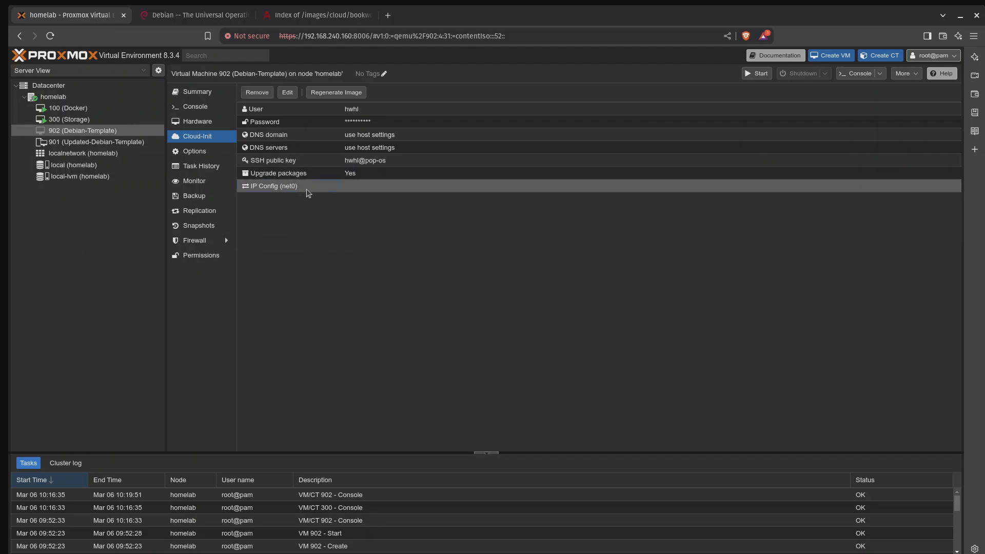
left_click(395, 294)
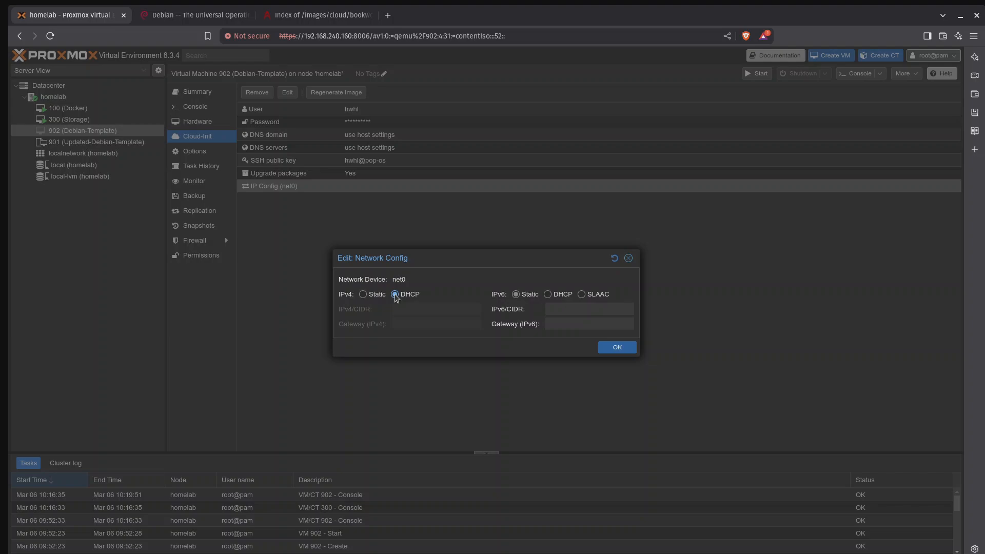
left_click(615, 349)
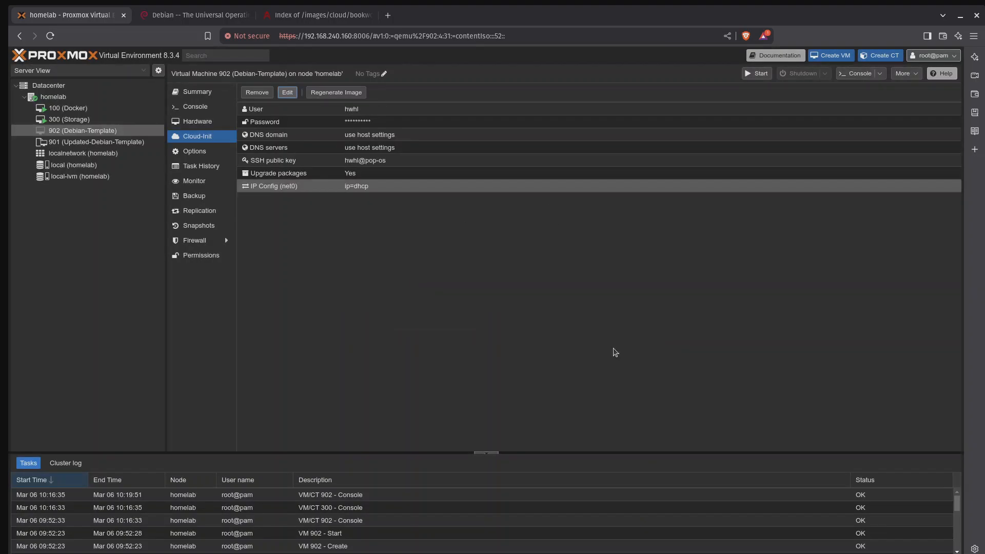
Step: Convert VM 902 (Debian-Template) to a template and confirm the conversion
right_click(118, 134)
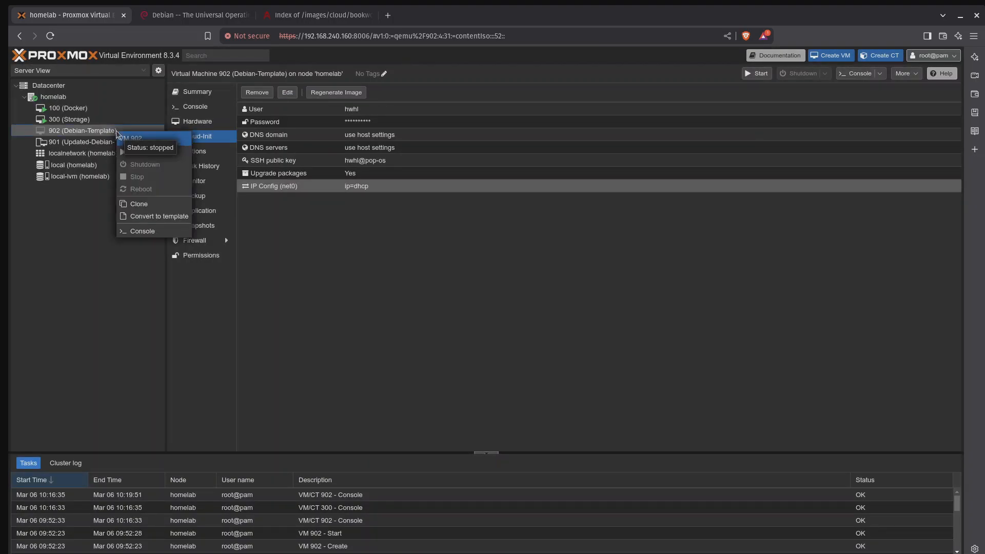
left_click(172, 216)
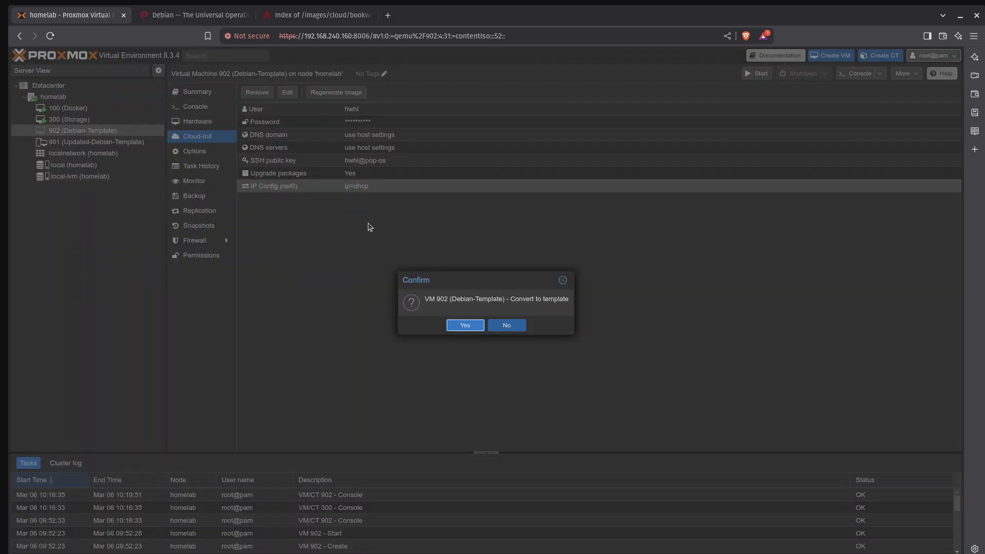
left_click(466, 326)
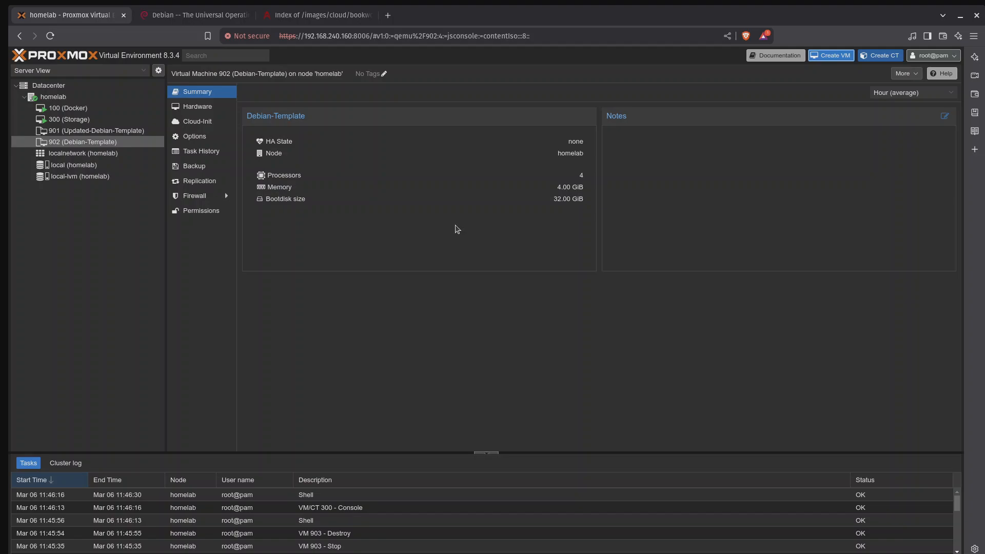
Step: Start creating a new virtual machine with VM ID 903 and the name debian-cloud-image
left_click(840, 58)
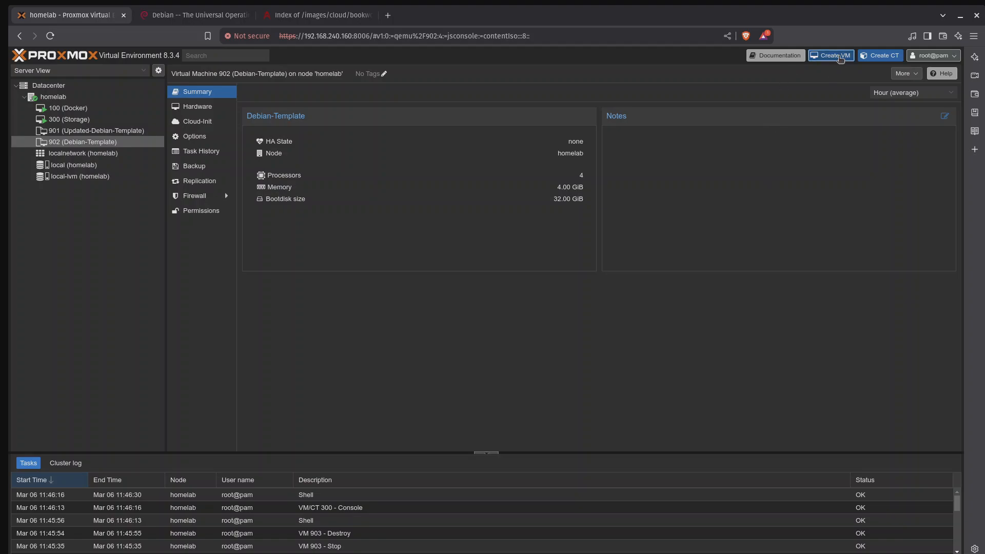
left_click(409, 229)
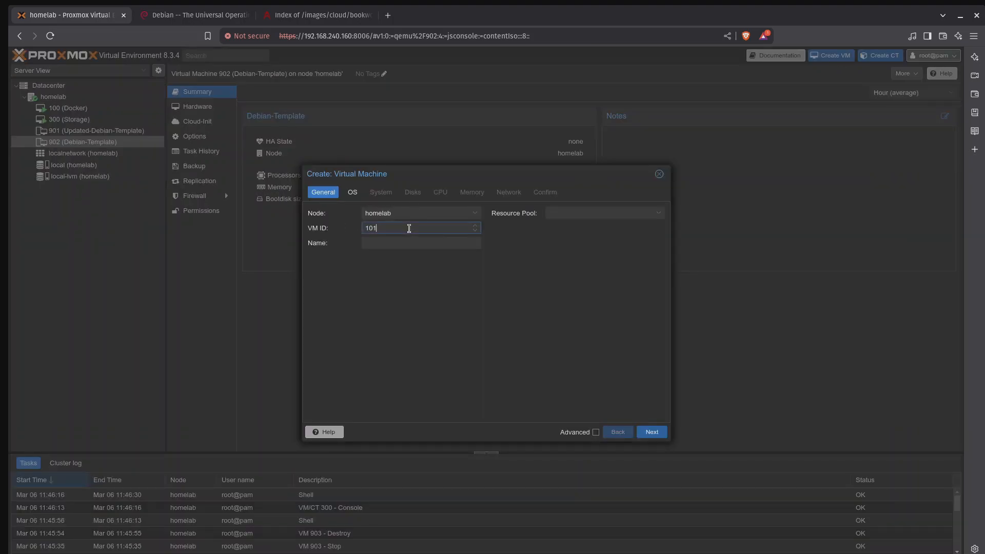
key("BackSpace")
key("BackSpace")
key("BackSpace")
type("903")
left_click(419, 244)
type("debian")
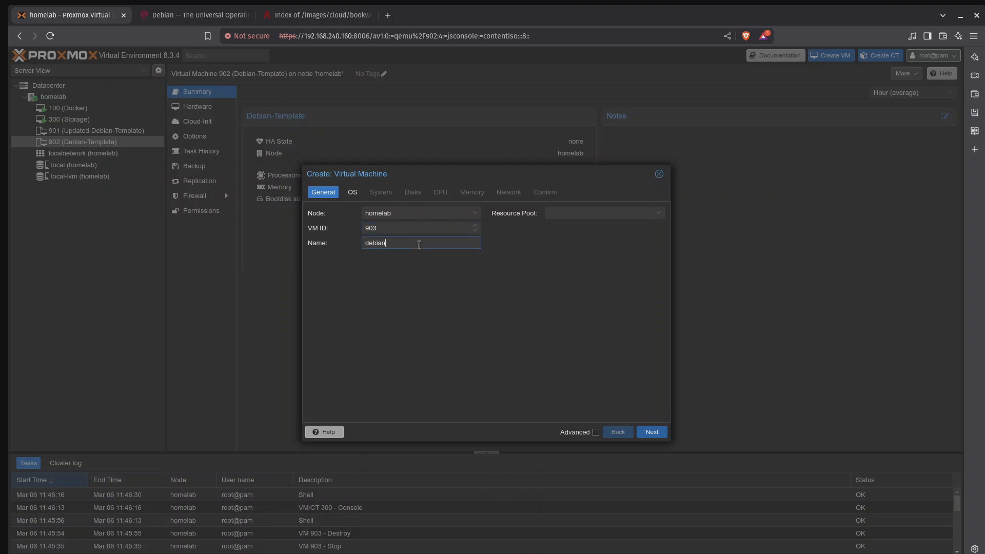
type("-cloud-image")
left_click(659, 436)
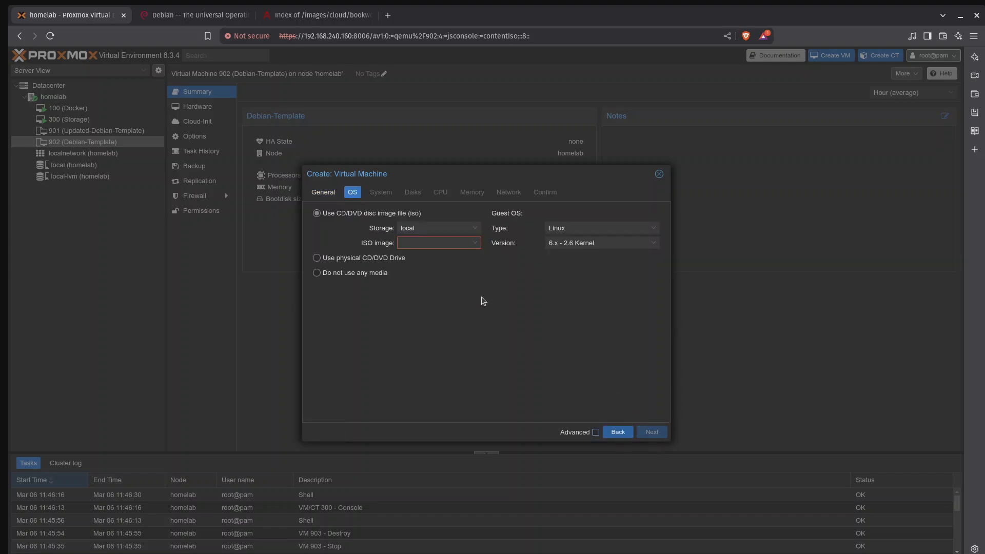
Step: Set the new VM to use no installation media and enable the Qemu Agent in its system settings
left_click(361, 274)
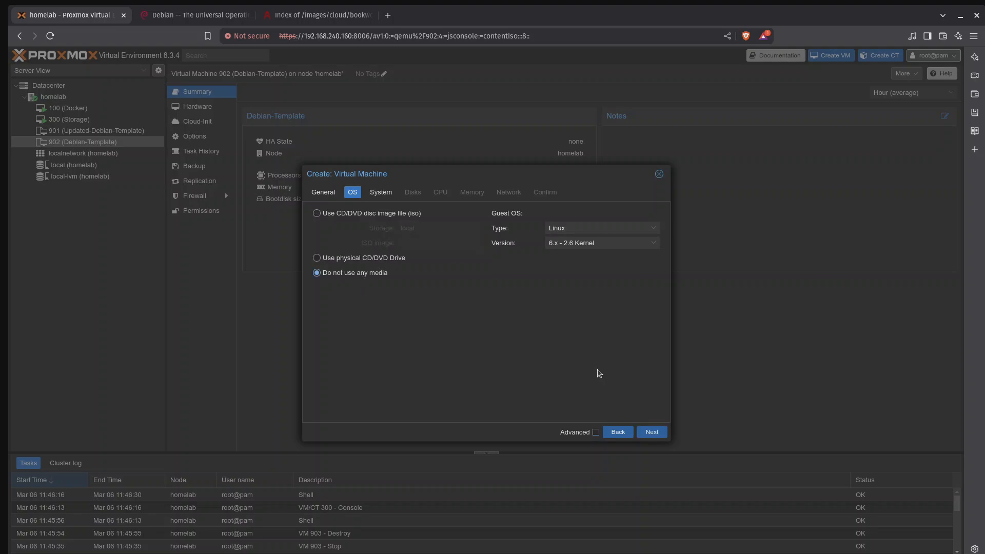
left_click(652, 432)
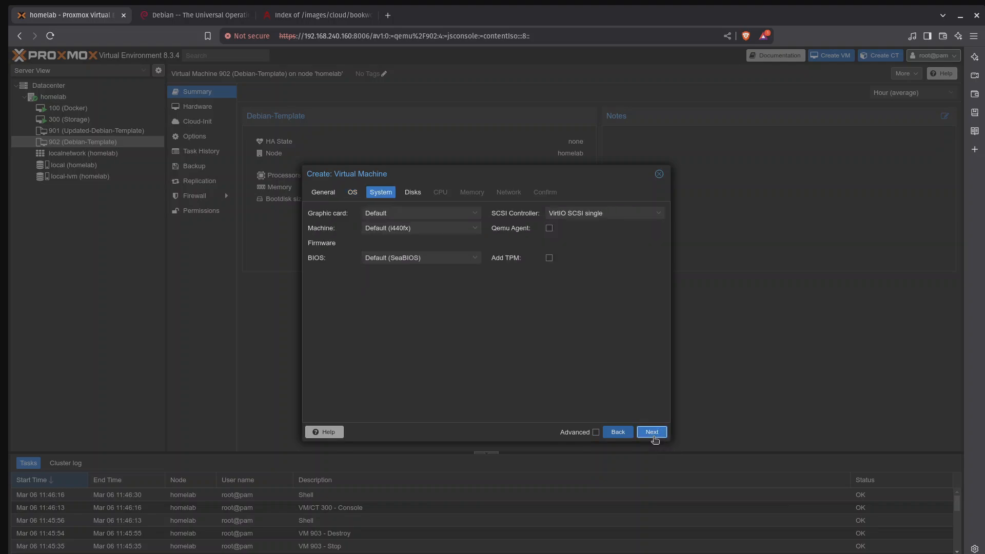
left_click(549, 228)
left_click(477, 262)
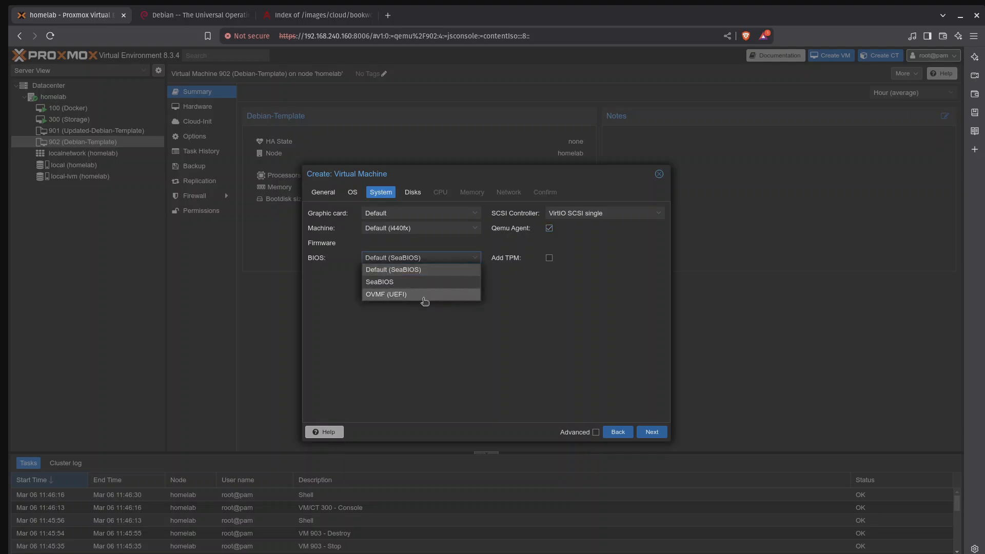
left_click(424, 295)
left_click(652, 432)
Step: Remove the default disk from the new VM and set its CPU to 4 cores
left_click(368, 218)
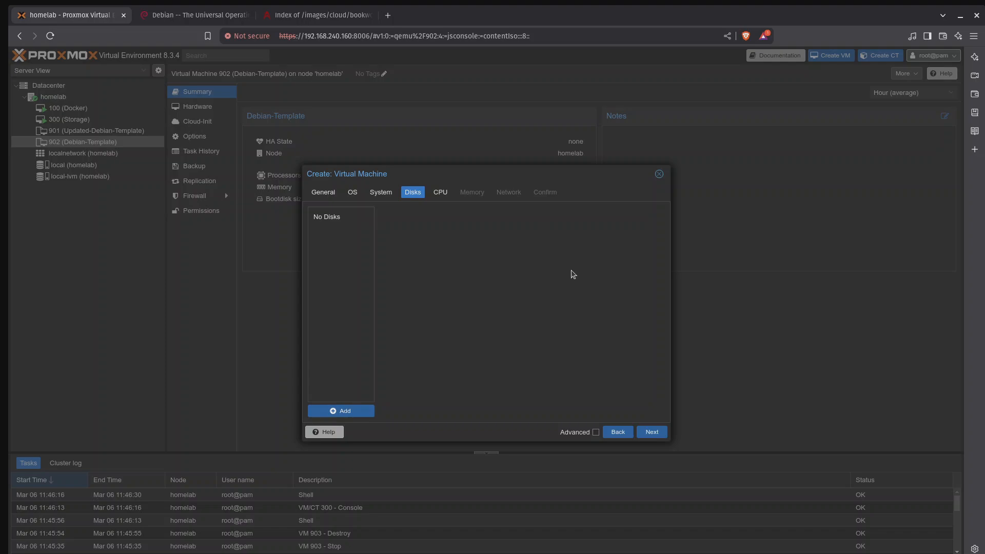
left_click(660, 434)
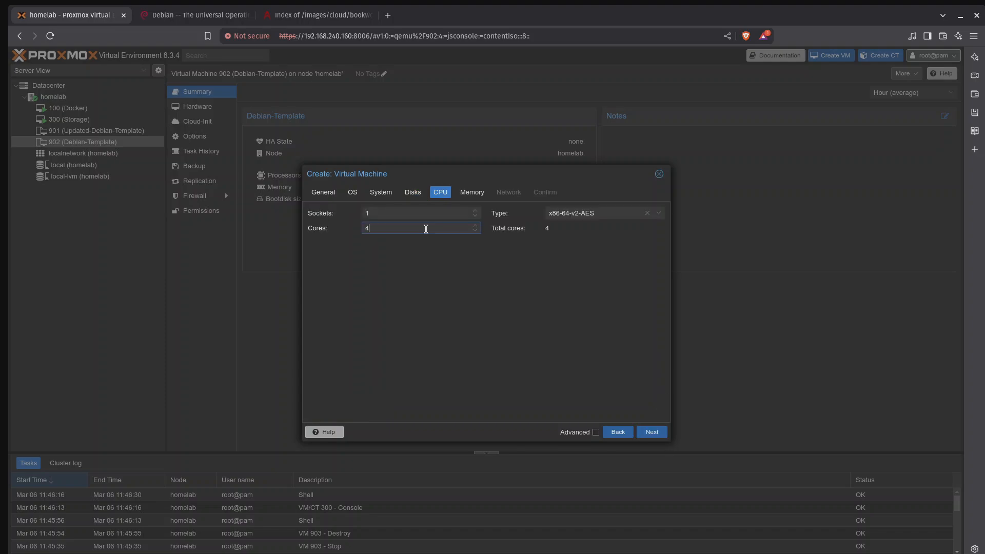
left_click(659, 434)
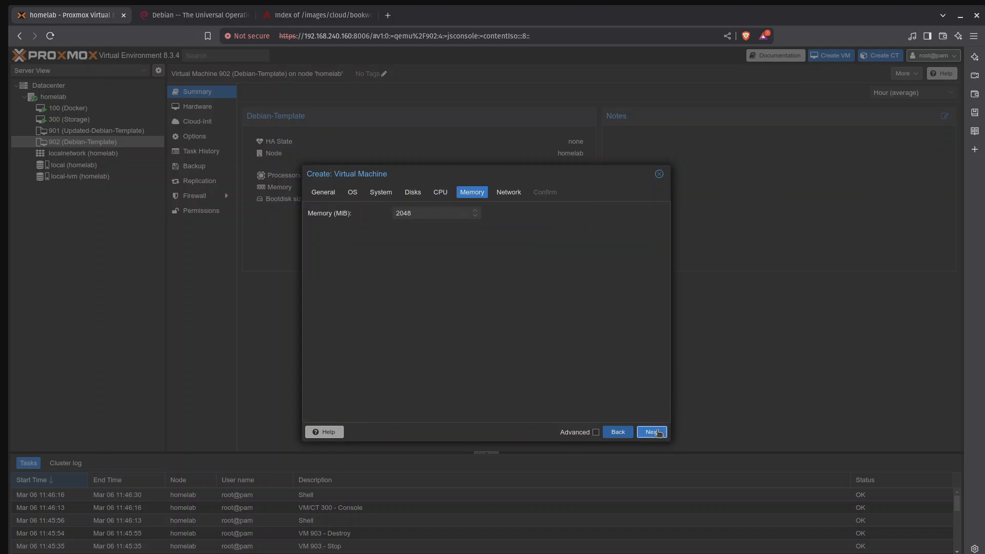
Step: Set the new VM's memory to 4096 MiB
left_click(422, 210)
key("BackSpace")
key("BackSpace")
key("BackSpace")
type("409")
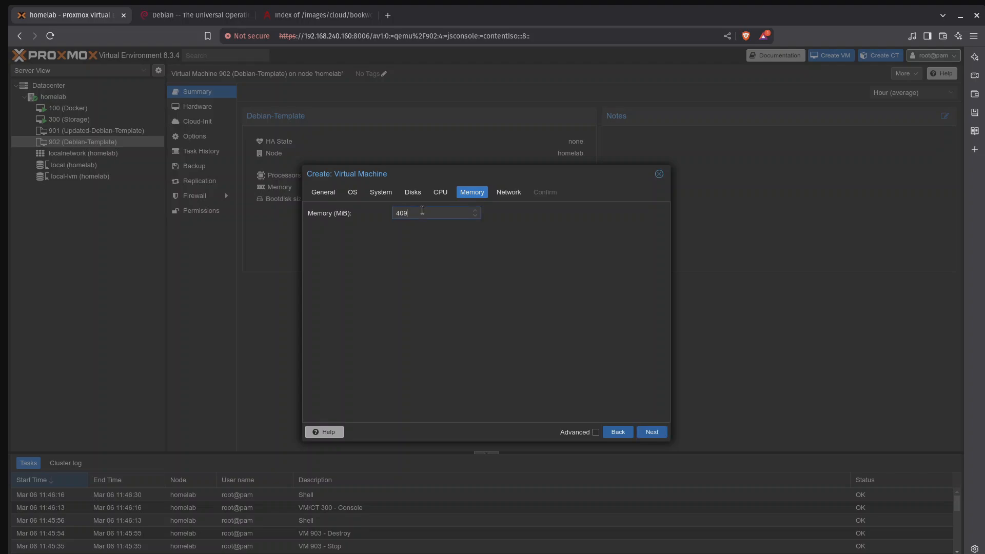
type("6")
left_click(662, 433)
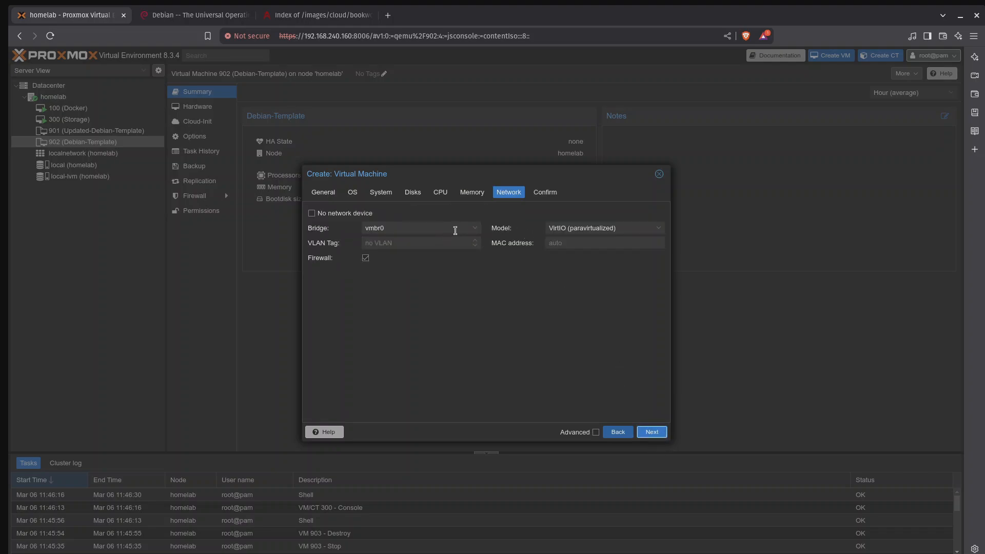
Step: Use bridge vmbr0 for the VM's network and finish creating VM 903
left_click(477, 229)
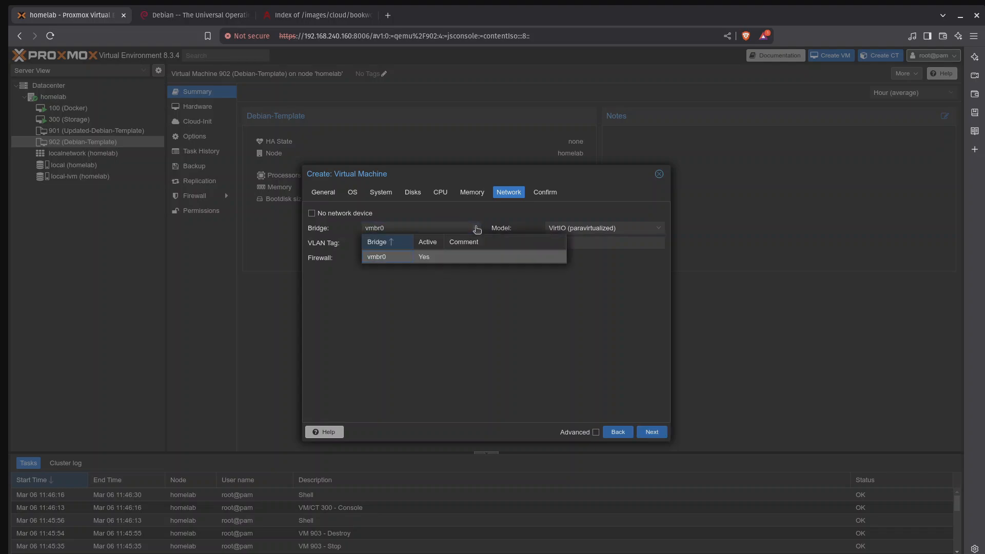
left_click(477, 229)
left_click(653, 434)
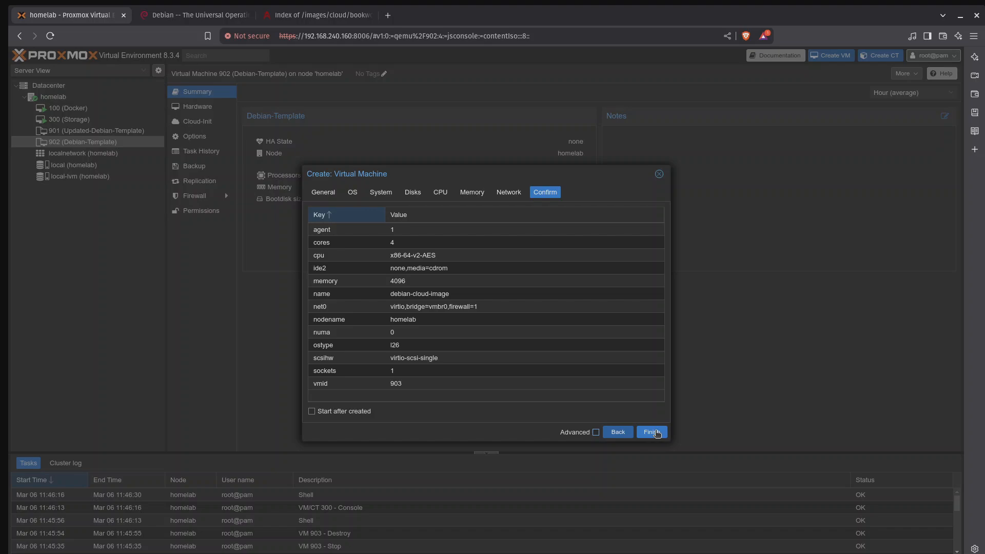
left_click(652, 432)
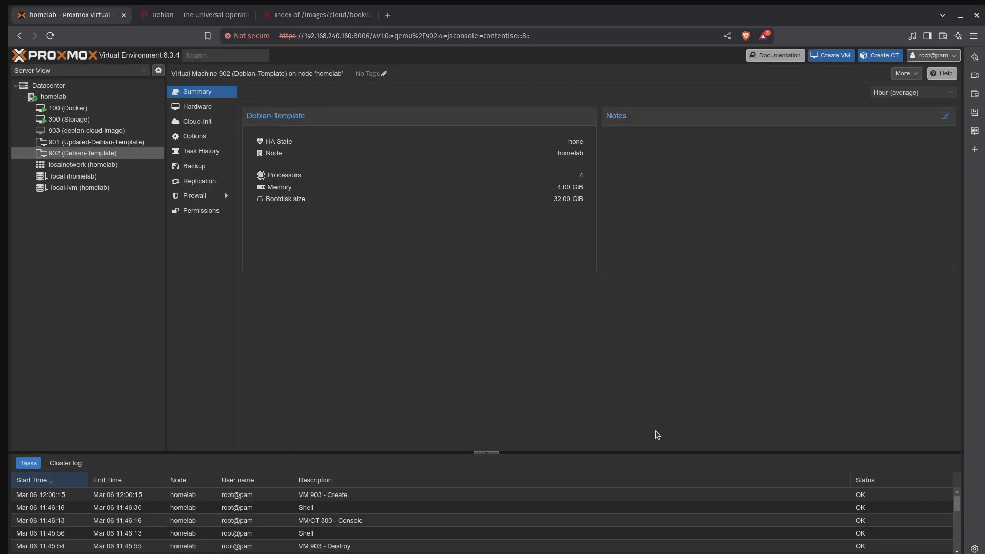
Step: Copy the link address of debian-12-generic-amd64.qcow2 from the Debian bookworm cloud image index
left_click(343, 20)
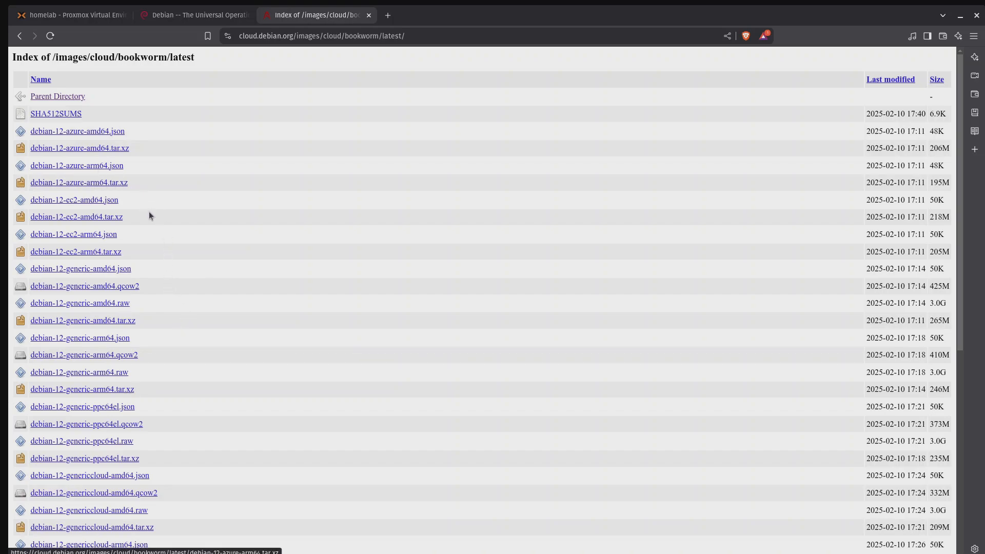
scroll(156, 213, "down", 1)
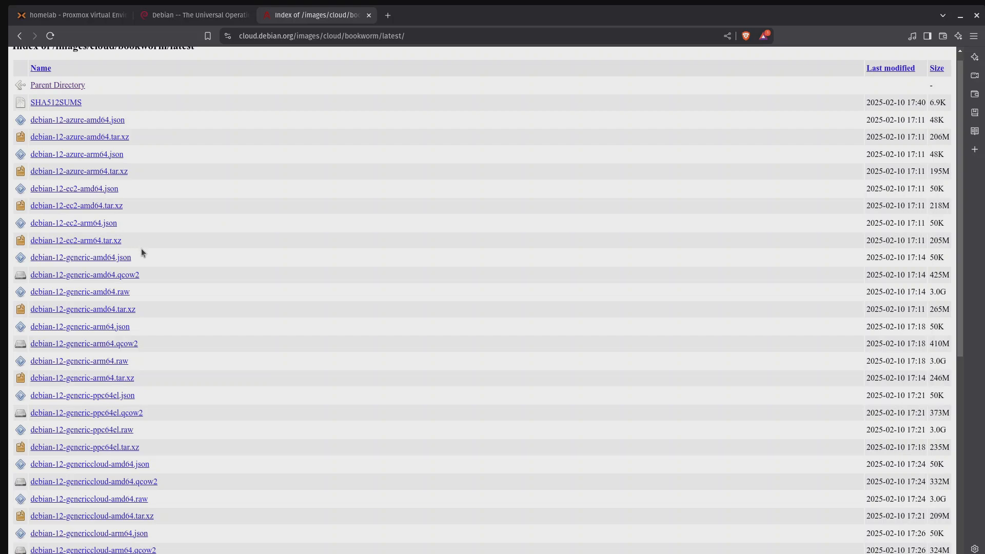
scroll(141, 249, "down", 4)
scroll(140, 248, "up", 5)
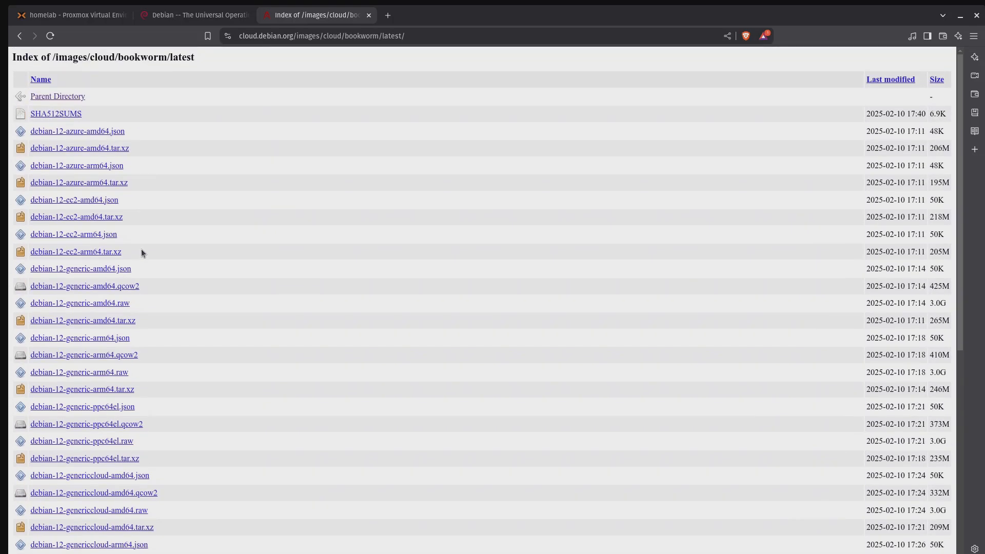
left_click(87, 286)
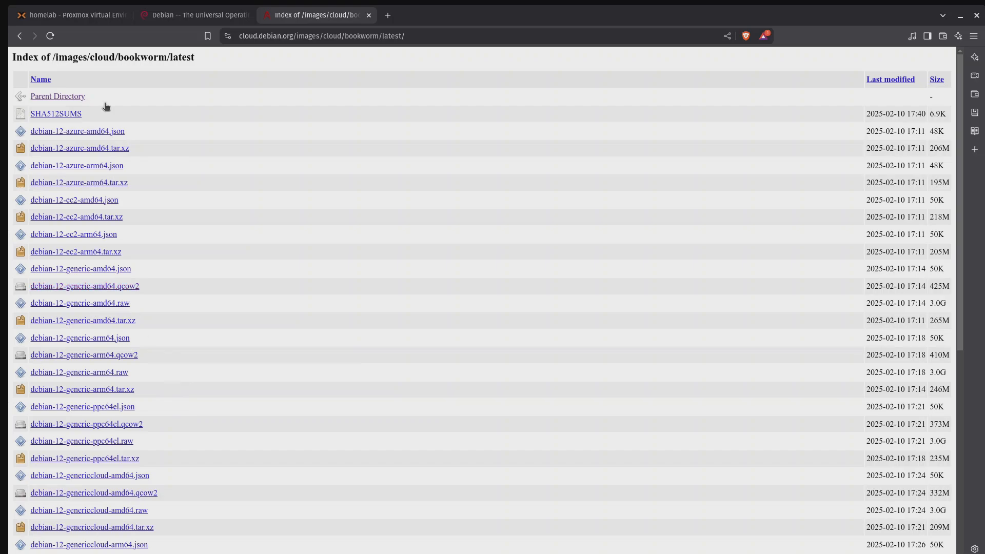
Step: In the homelab node's shell, download the debian-12-generic-amd64.qcow2 image from the copied link with wget and list the directory
left_click(74, 20)
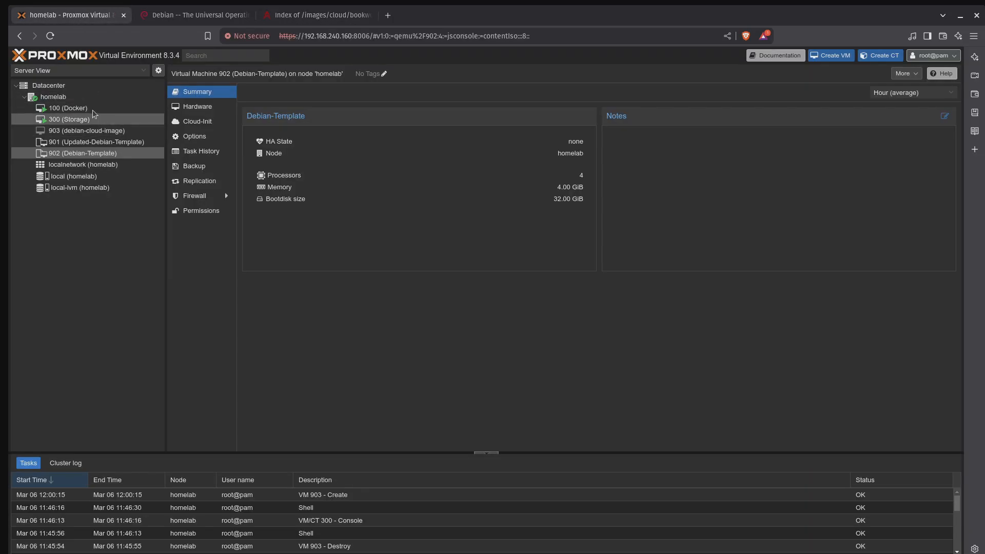
left_click(65, 99)
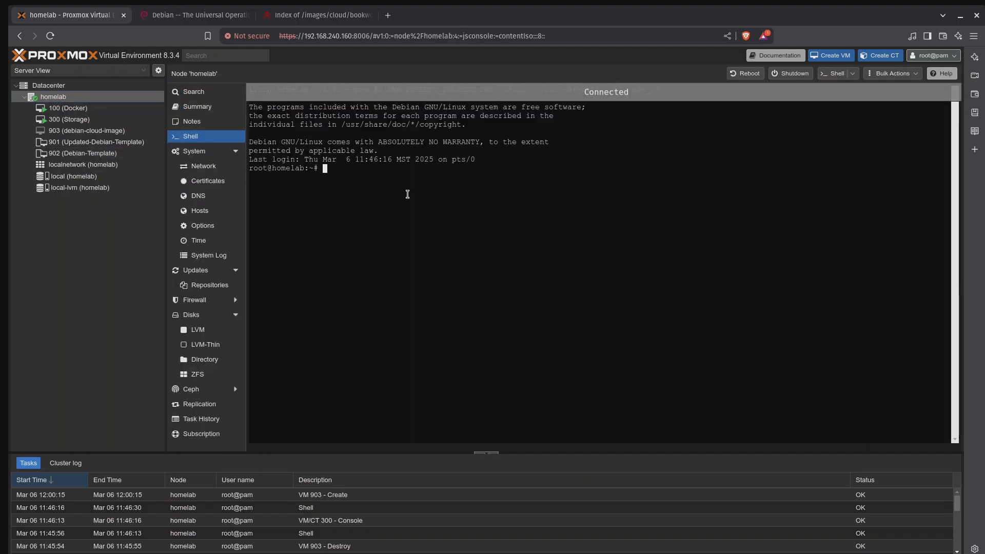
type("w")
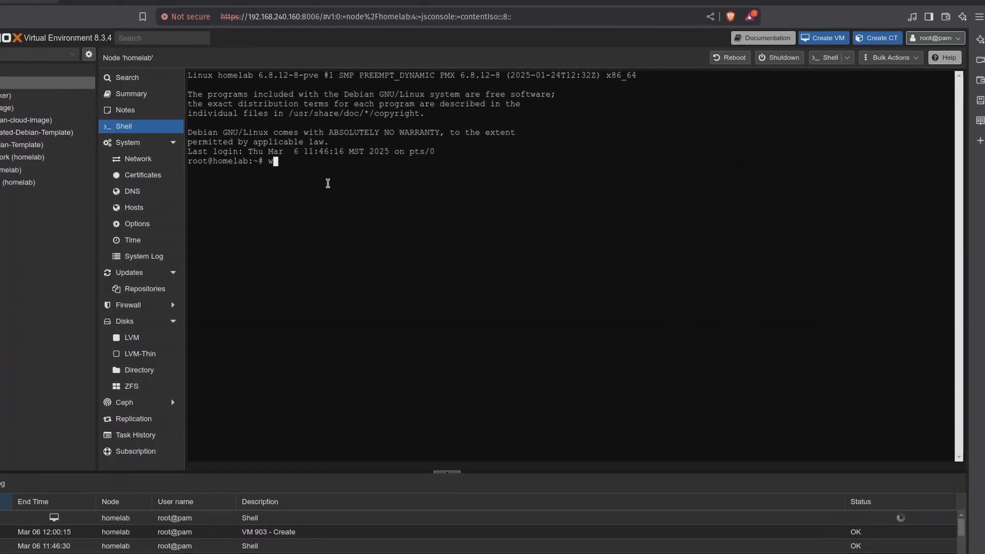
type("get")
type("https://cloud.debian.org/images/cloud/bookworm/latest/debian-12-generic-amd64.qcow2")
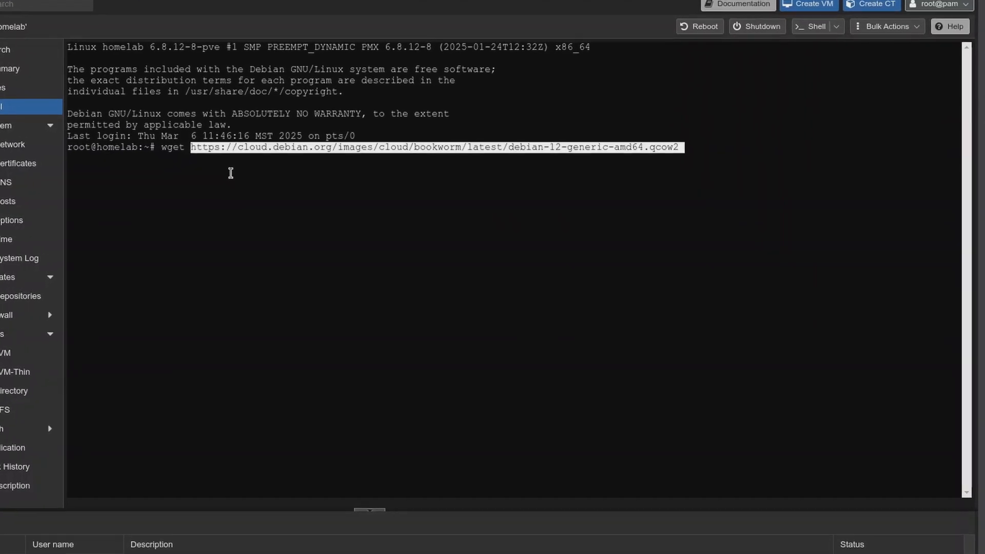
key("Return")
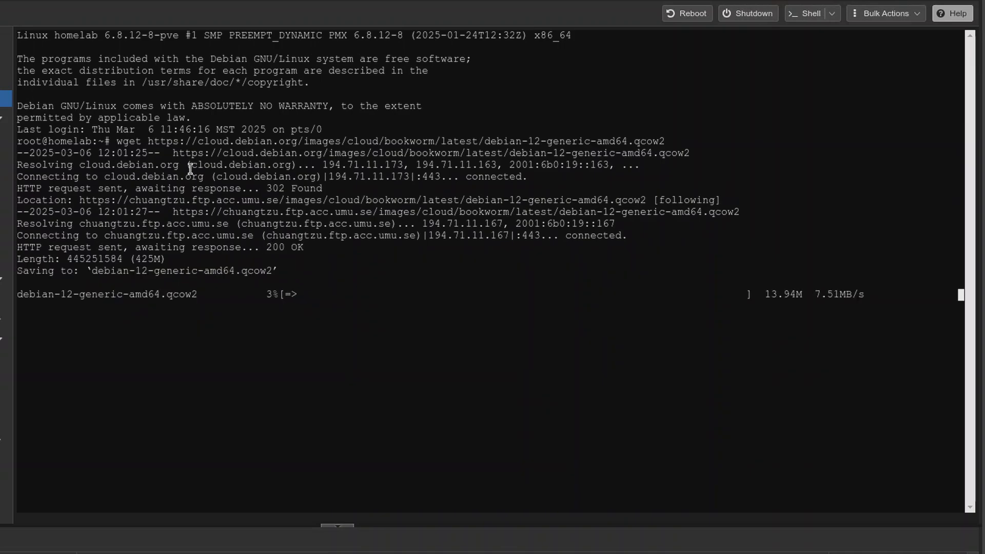
type("ls")
key("Return")
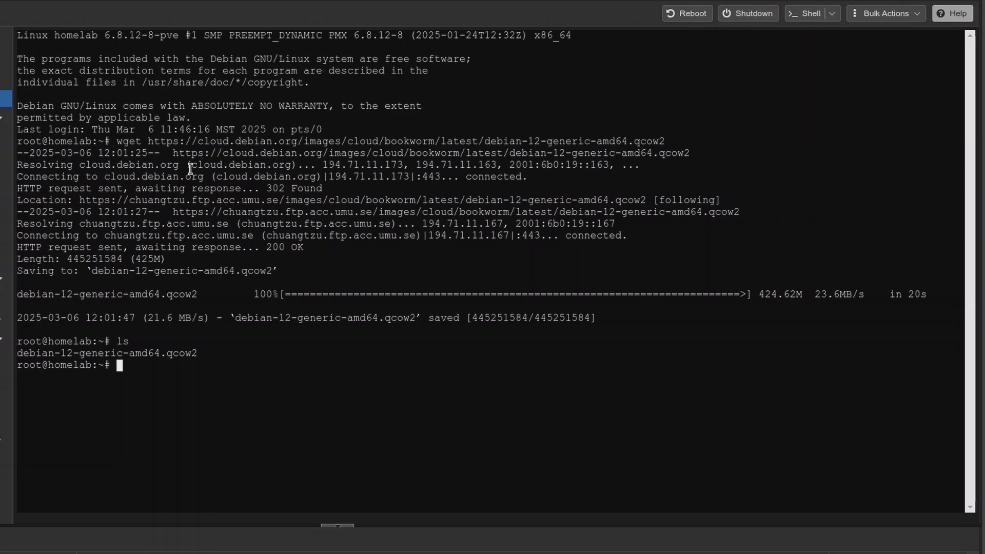
Step: Resize debian-12-generic-amd64.qcow2 to 20G with qemu-img
type("qemu-img resize ")
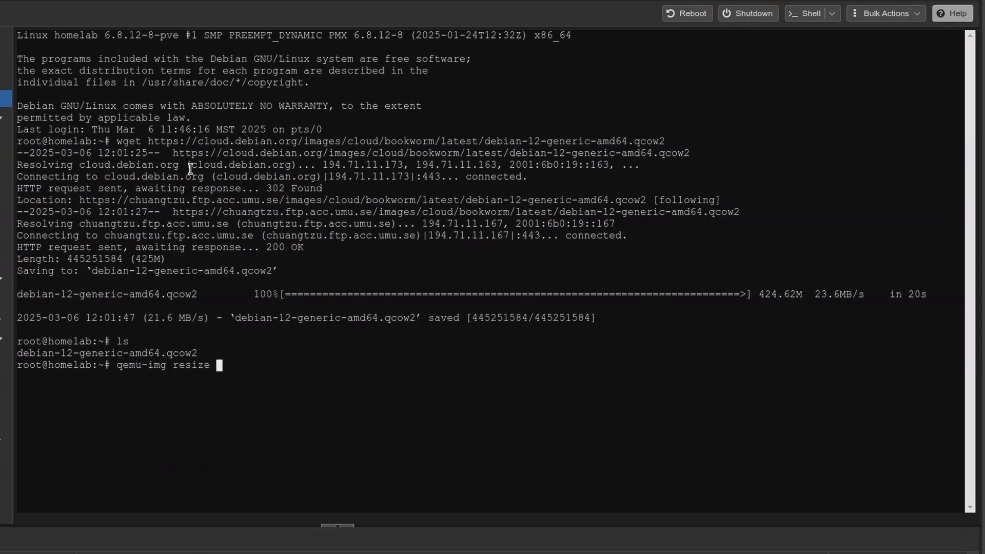
type("debia")
key("Tab")
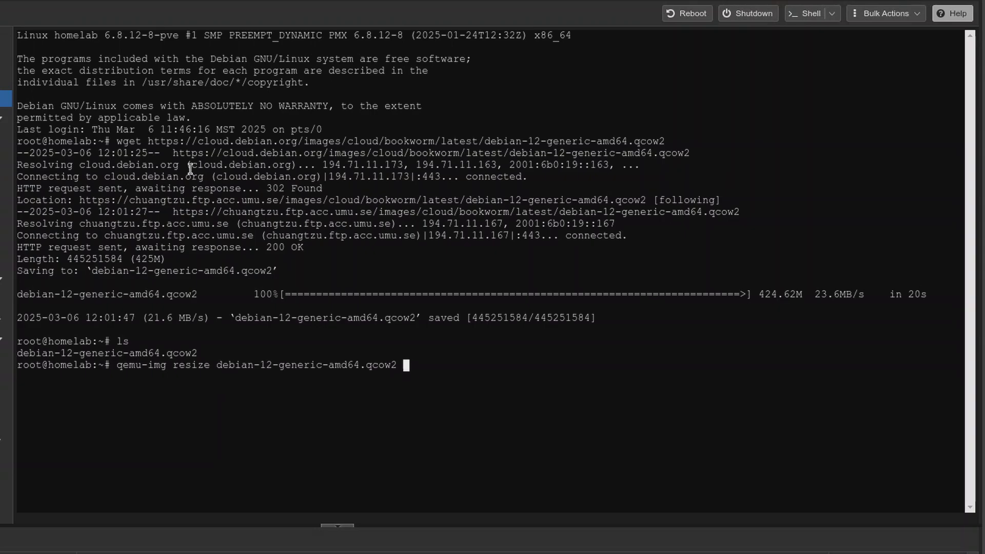
type("20G")
key("Return")
Step: Import debian-12-generic-amd64.qcow2 into VM 903 on local-lvm with qm importdisk, and clear the terminal
type("qm importdisk 903 debian-12-generic-amd64.qcow2 local-lvm")
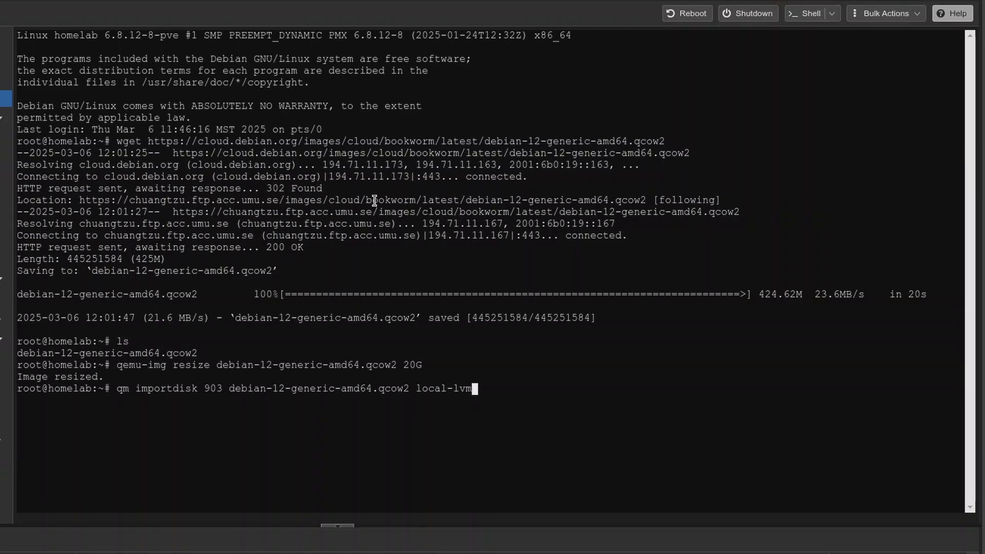
key("Return")
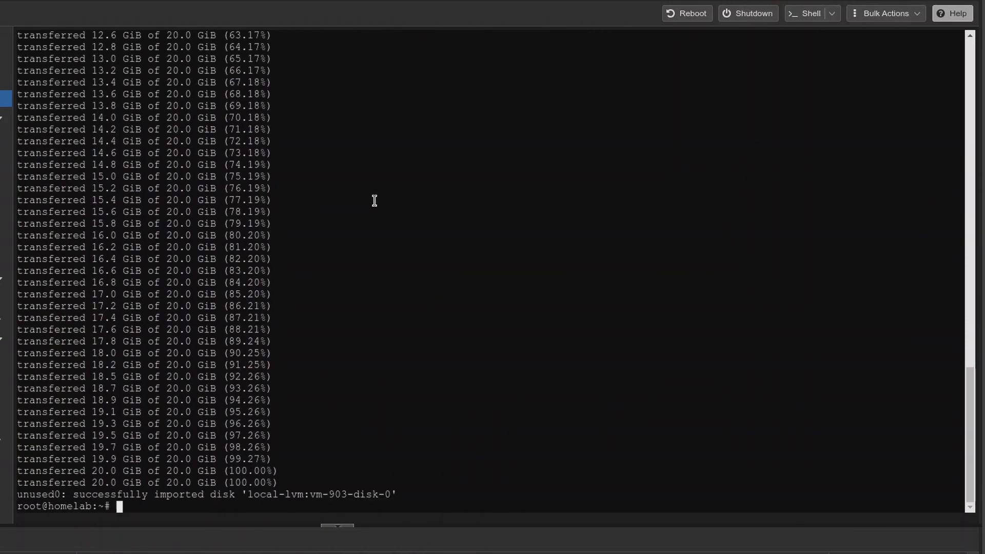
key("ctrl+l")
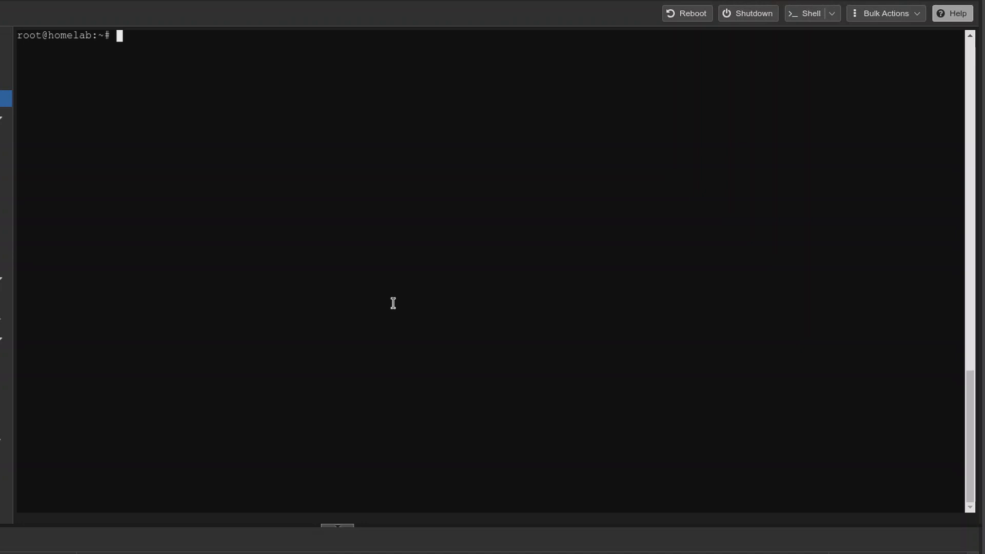
Step: Give VM 903 a serial console by running qm set 903 --serial0 socket --vga serial0
type("qm set")
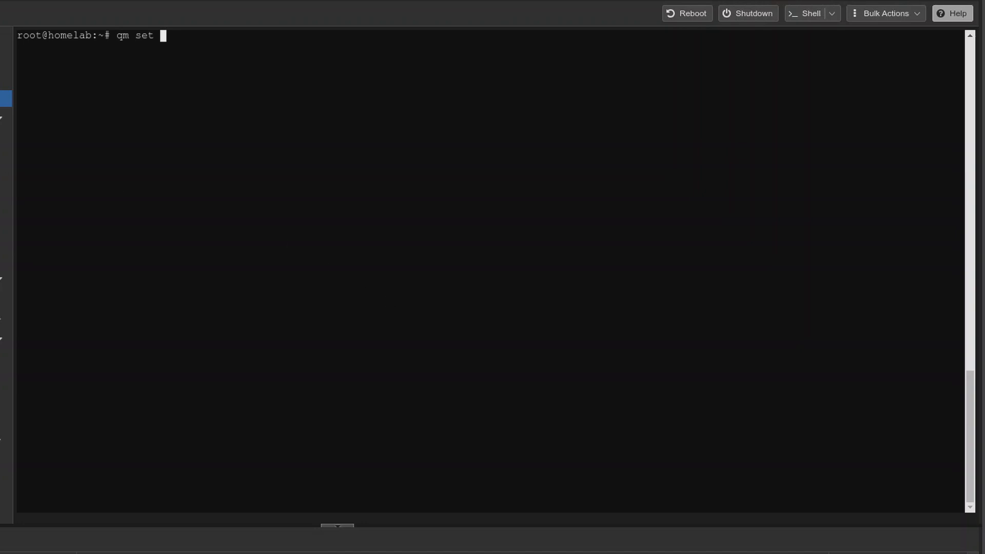
type("903")
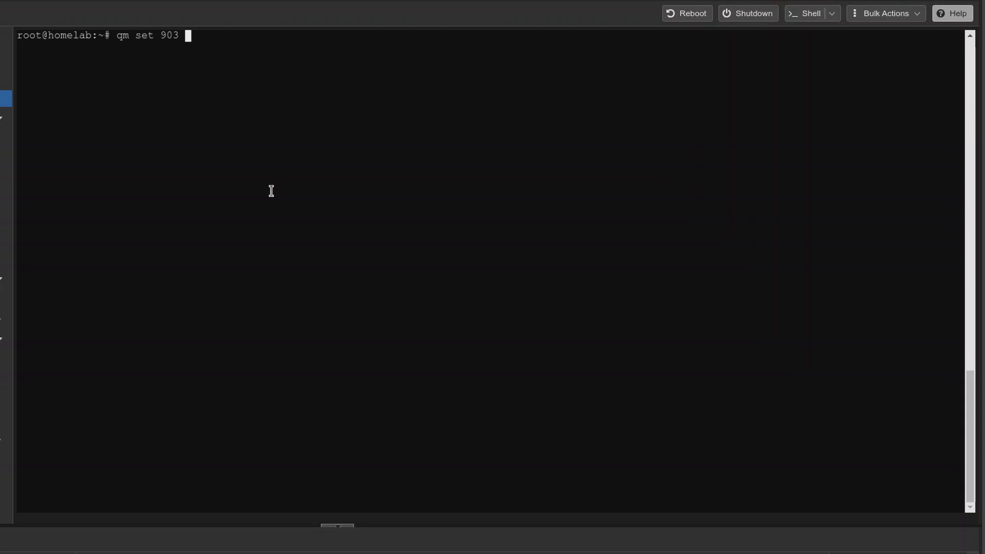
type(" --ser")
type("ial")
type("0 socke")
type("t ")
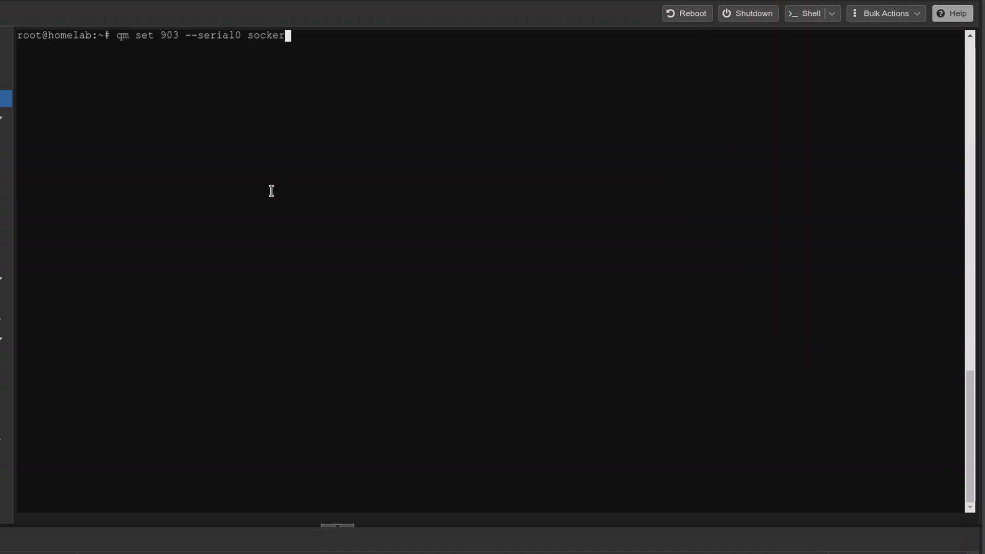
type("--vga")
key("BackSpace")
type("serial0")
key("Return")
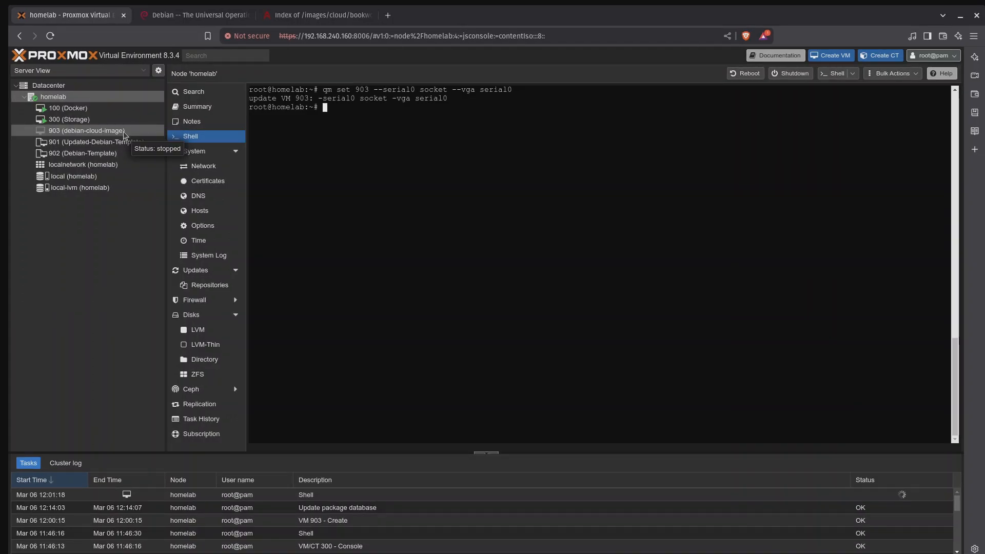
Step: Attach VM 903's unused disk, local-lvm:vm-903-disk-0, as SCSI device 0 with IO thread enabled
left_click(123, 132)
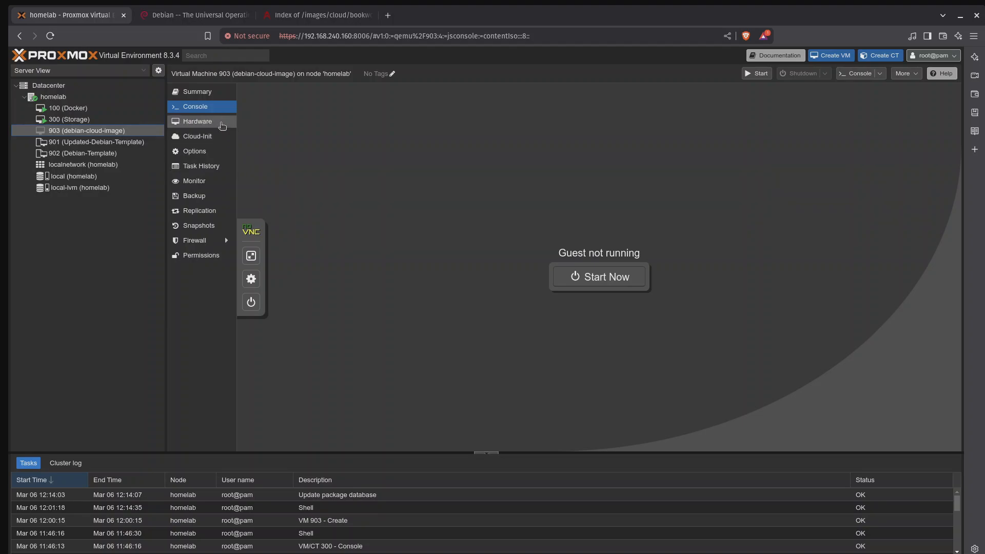
left_click(223, 124)
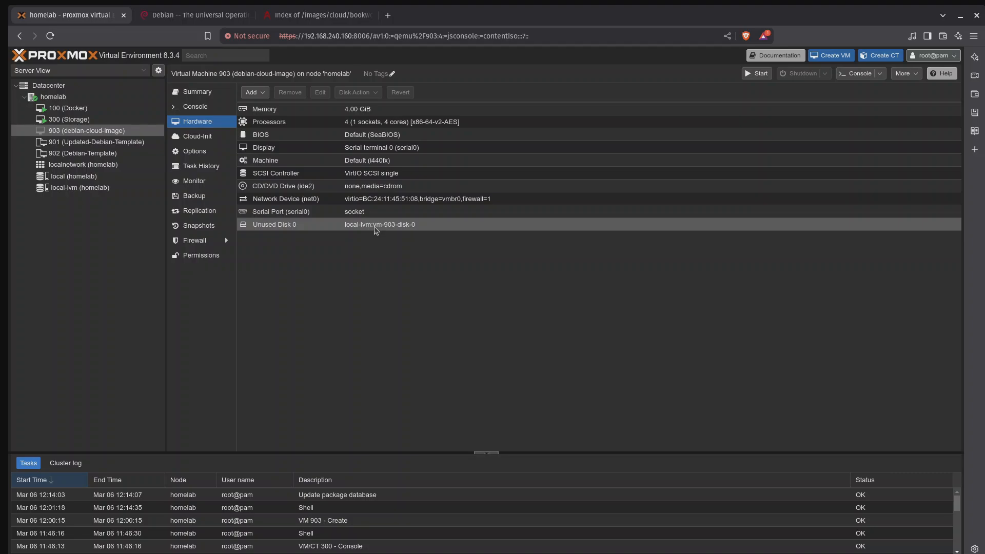
double_click(325, 226)
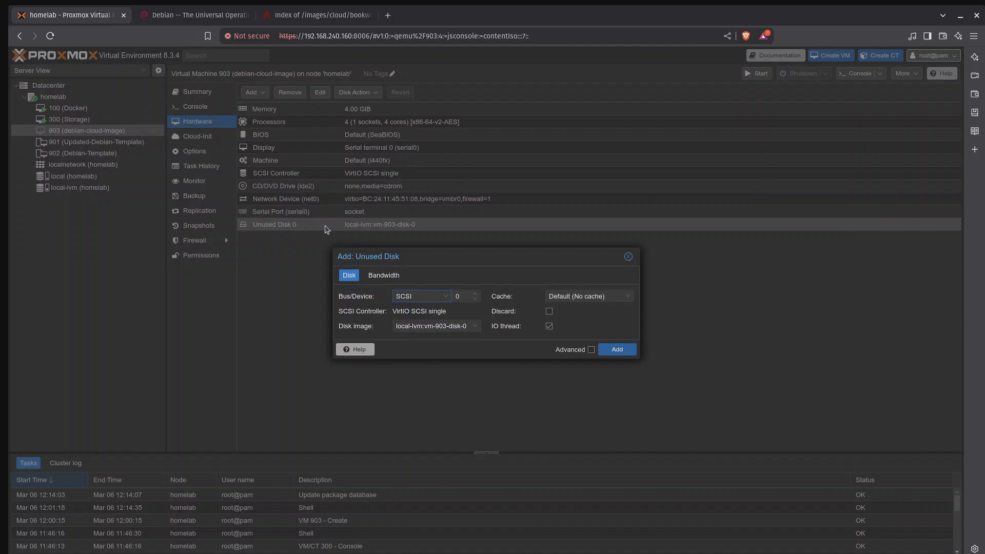
left_click(622, 351)
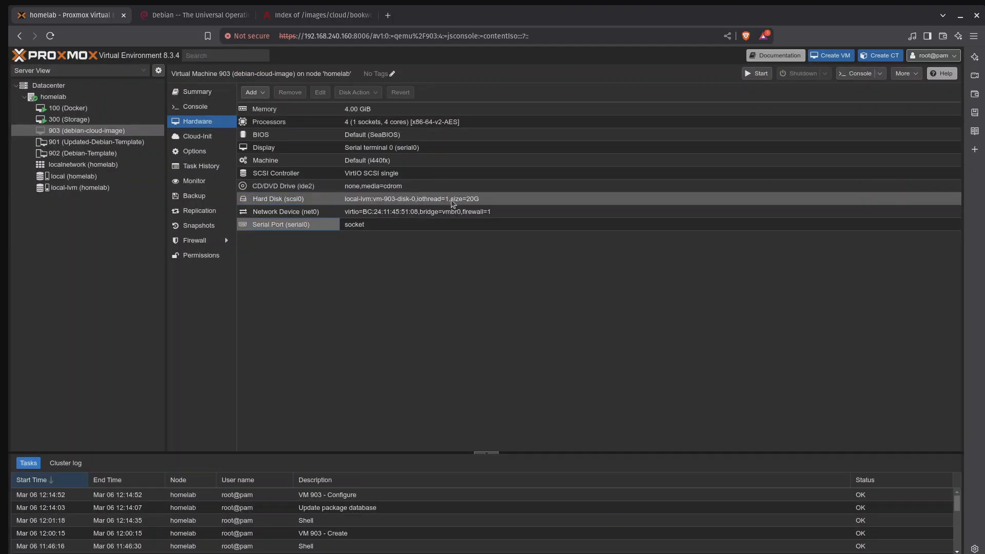
Step: Add a CloudInit drive to VM 903 as IDE device 0 on local-lvm storage
left_click(265, 95)
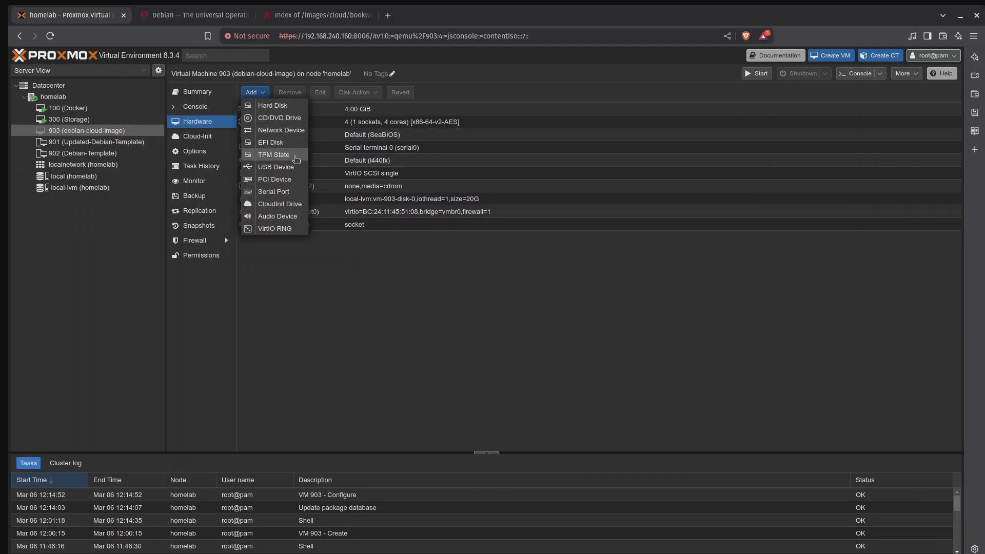
left_click(290, 204)
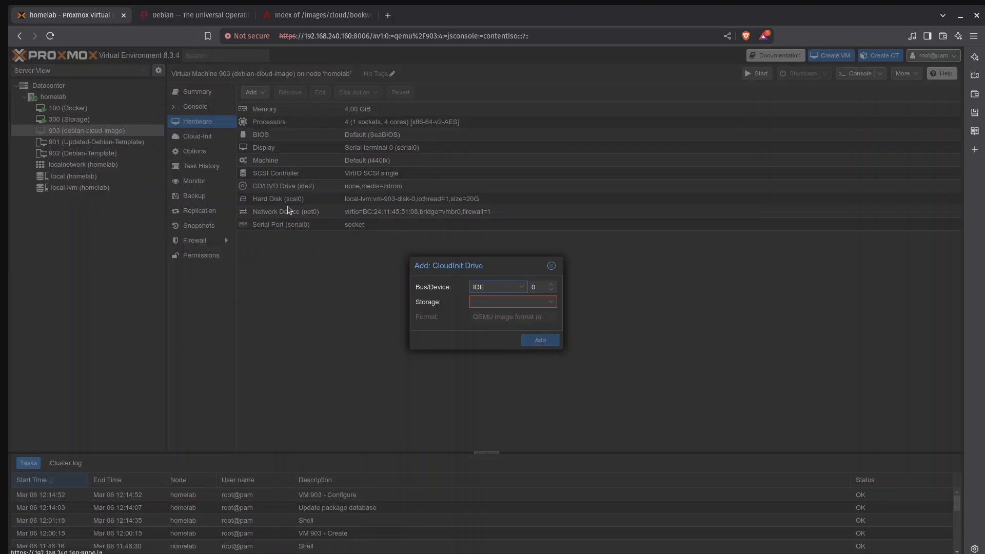
left_click(549, 301)
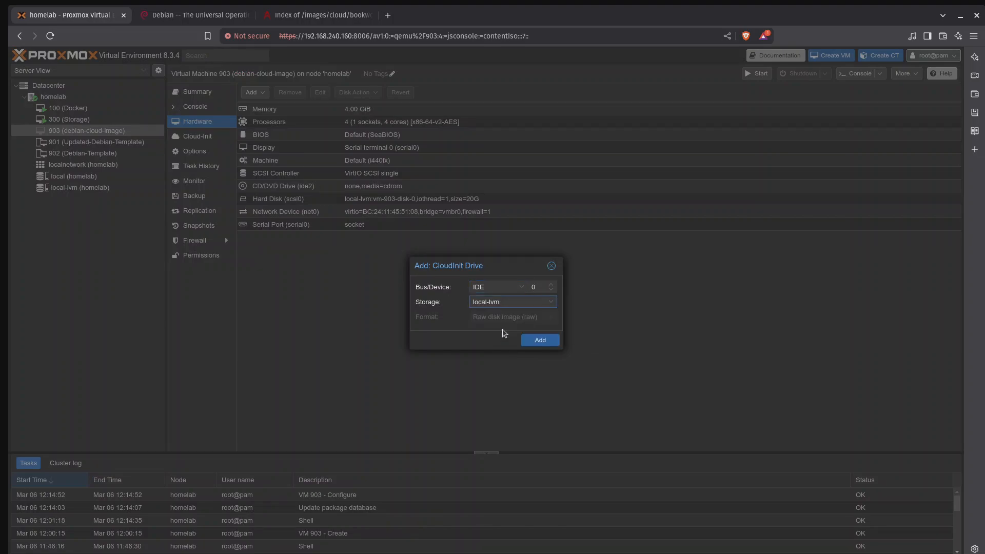
left_click(541, 341)
Step: Set VM 903's Cloud-Init user to hwhl and enter the account password
left_click(197, 136)
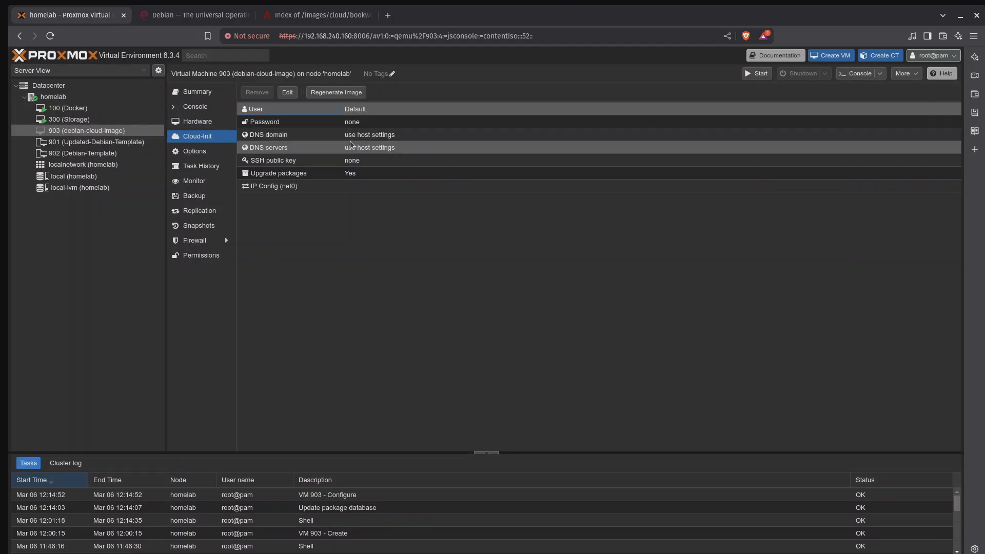
double_click(365, 114)
type("hwhi")
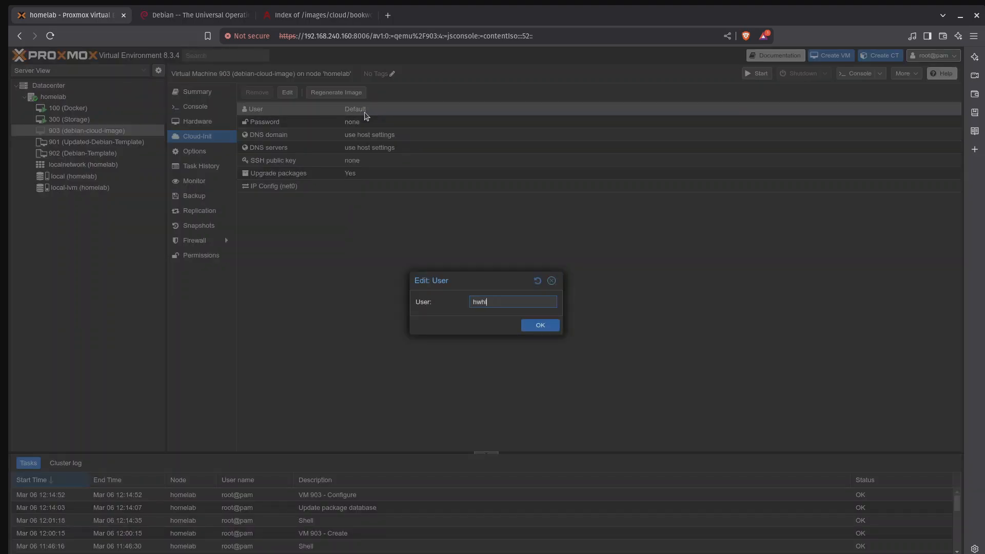
key("Return")
double_click(354, 125)
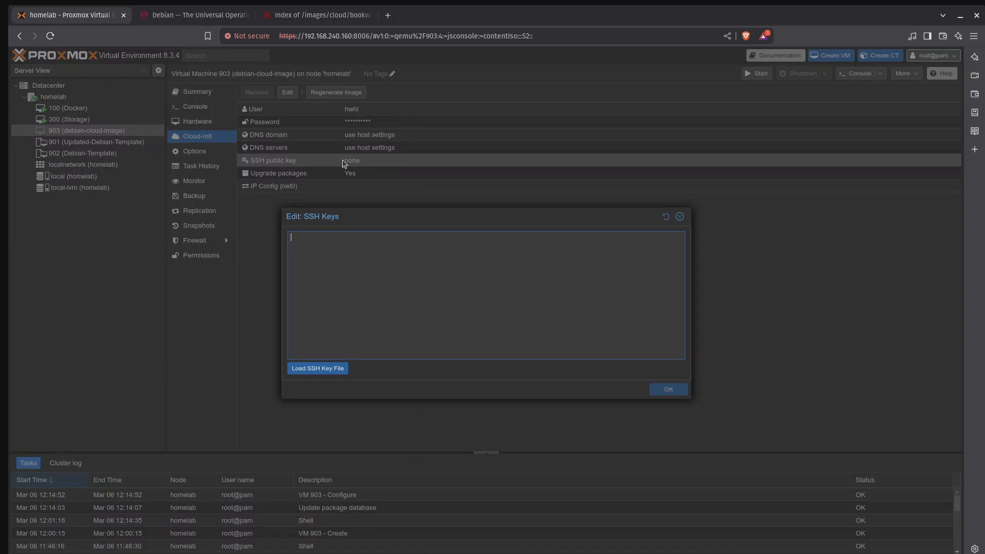
Step: Paste the SSH public key into VM 903's Cloud-Init settings and save it
key("alt+Tab")
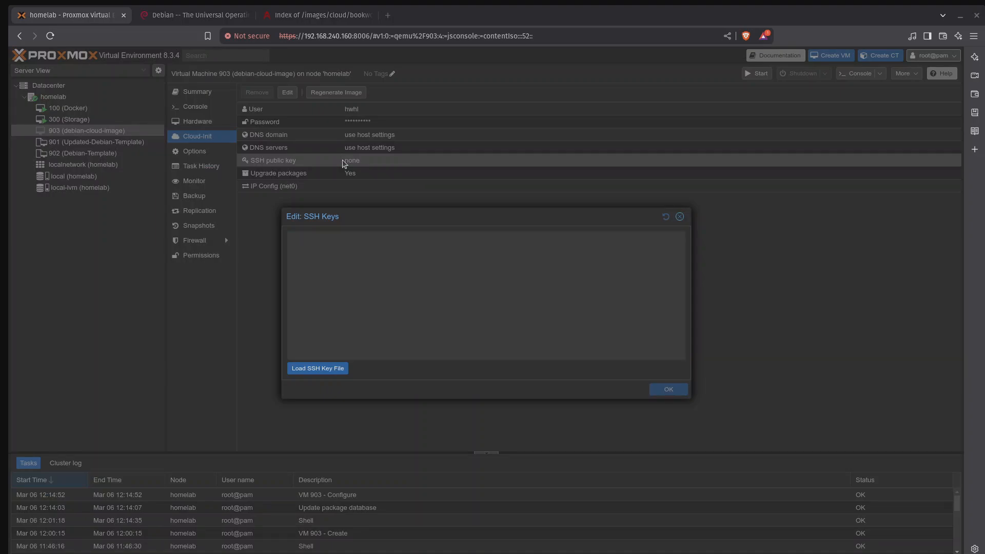
left_click(605, 341)
key("ctrl+v")
left_click(667, 389)
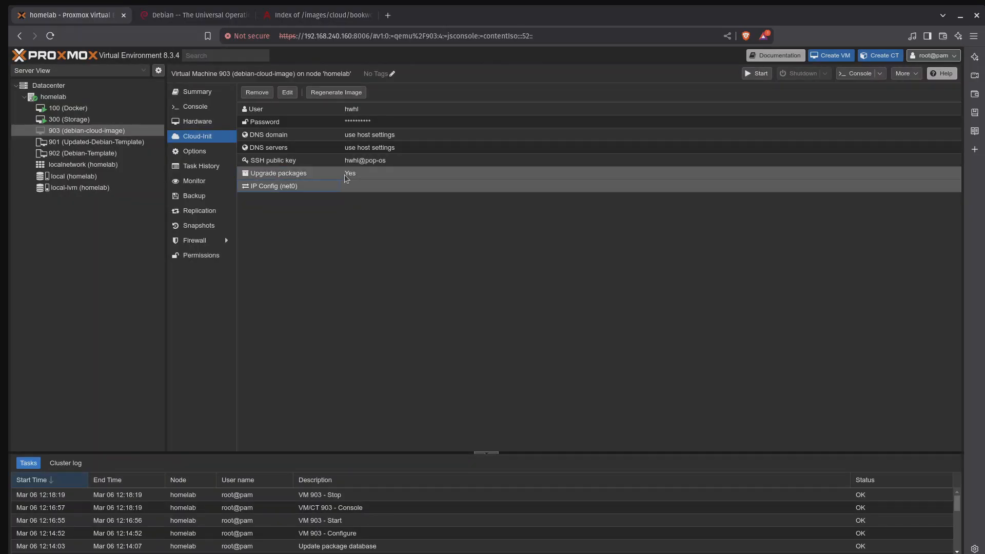
Step: Set the Cloud-Init IPv4 configuration of net0 on VM 903 to DHCP
double_click(291, 191)
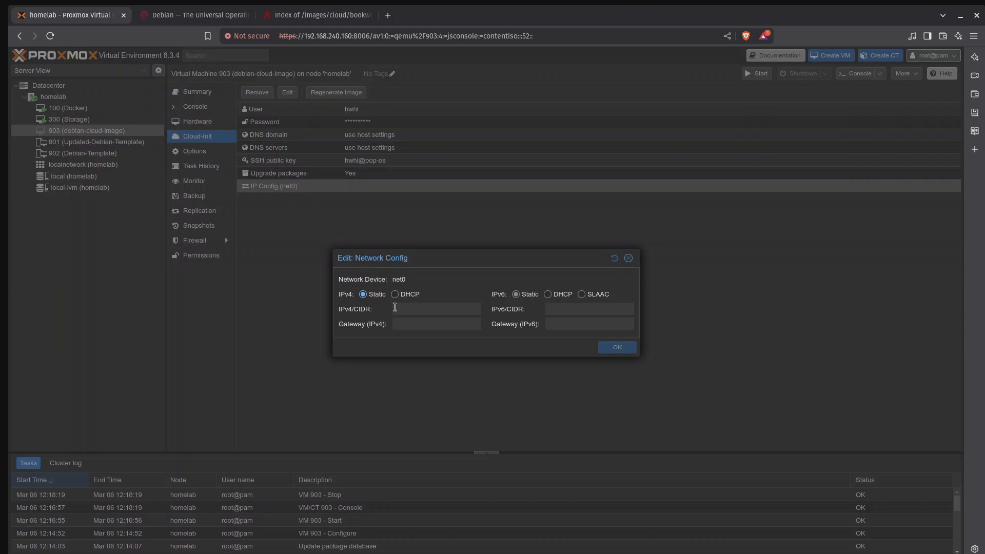
left_click(396, 295)
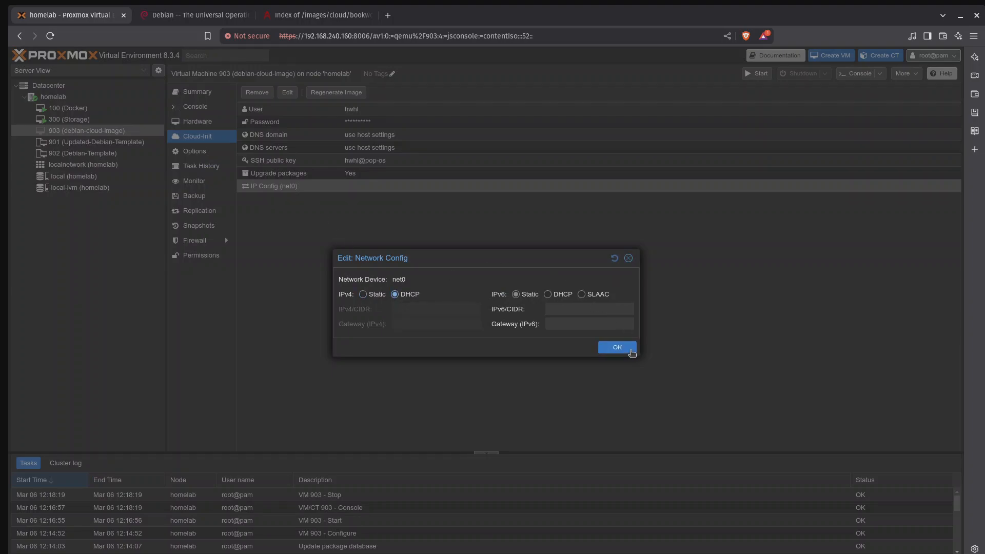
left_click(625, 352)
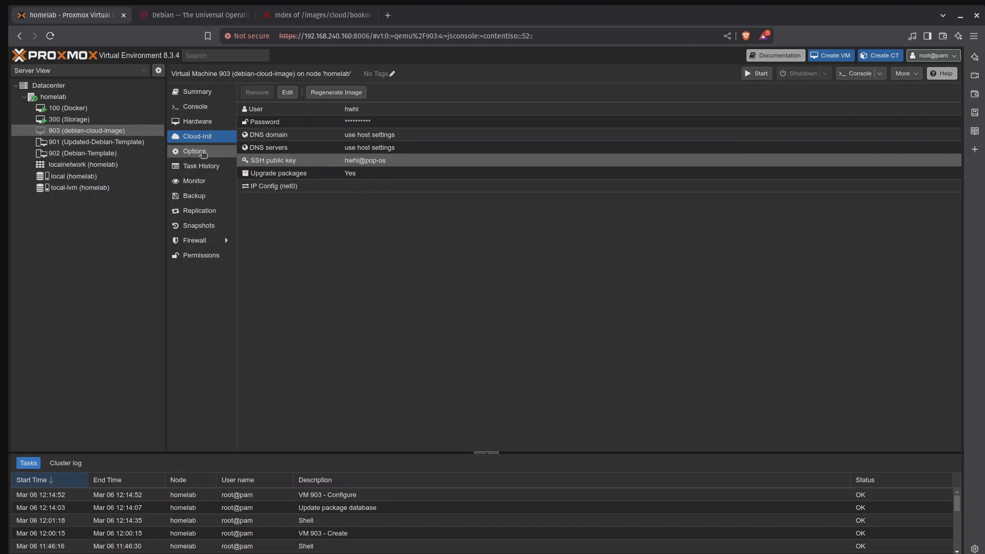
Step: Enable scsi0 in VM 903's boot order and place it first, ahead of ide2 and net0
left_click(203, 154)
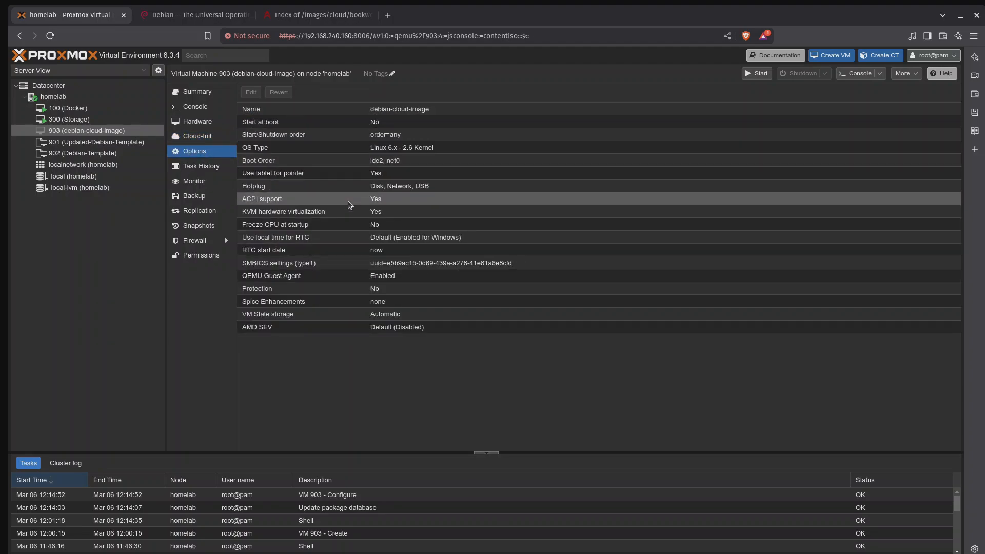
double_click(329, 160)
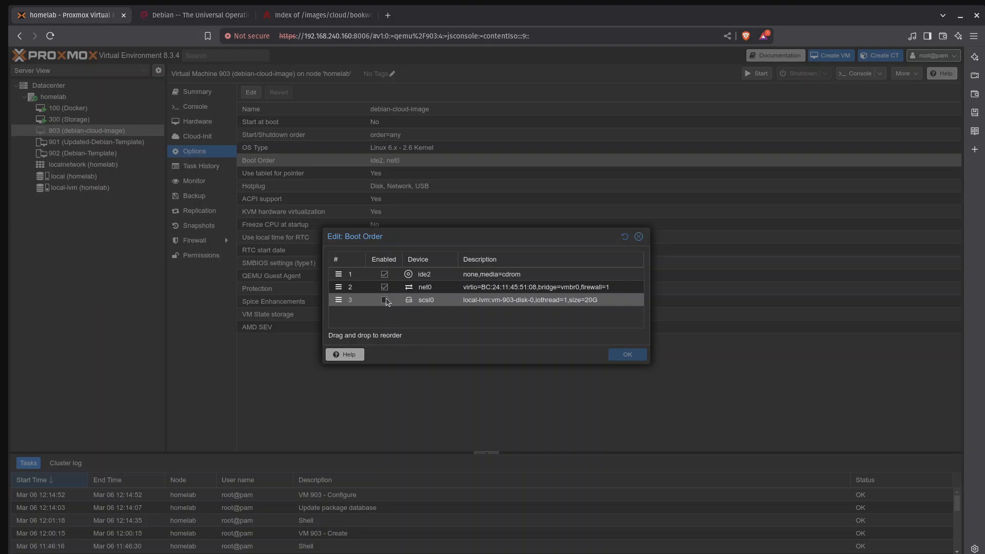
left_click(385, 300)
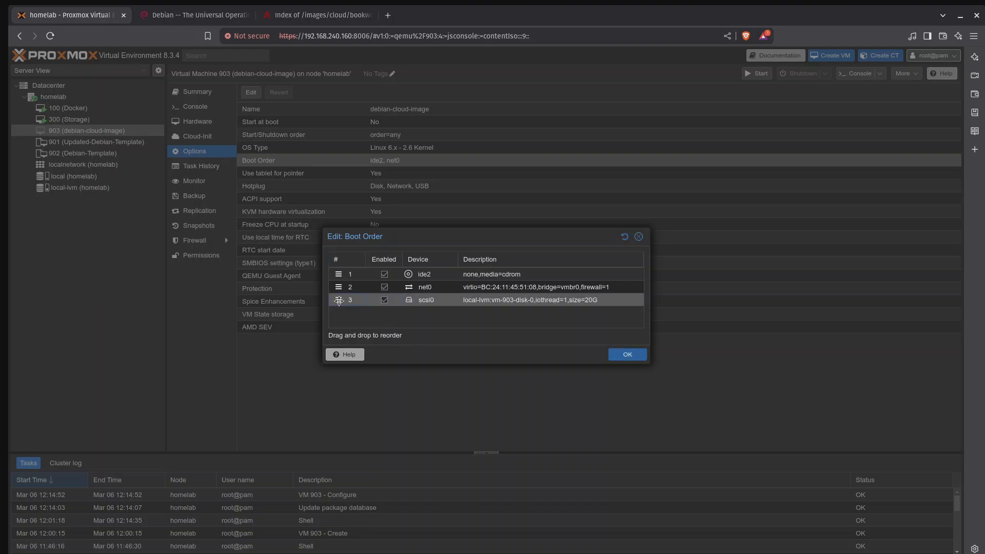
left_click_drag(338, 299, 342, 273)
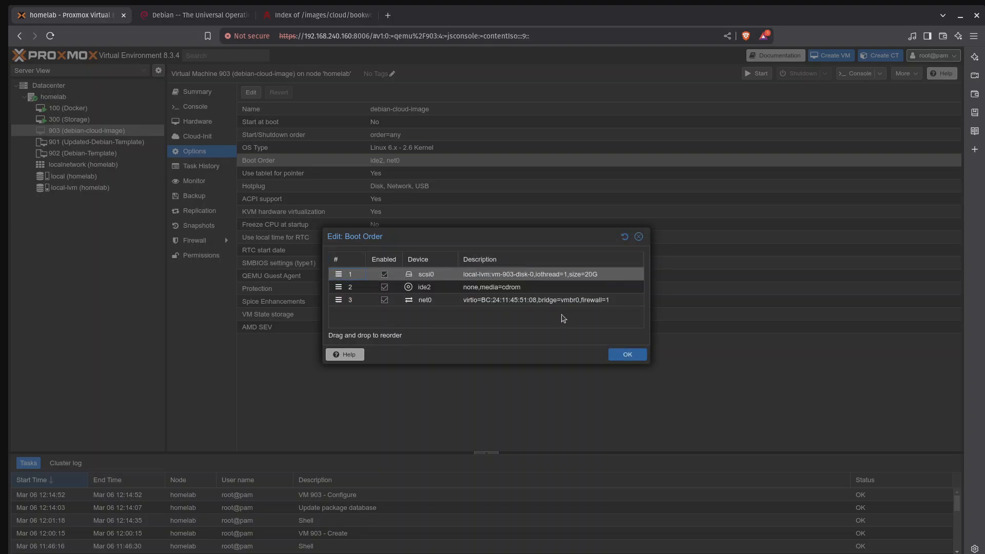
left_click(629, 355)
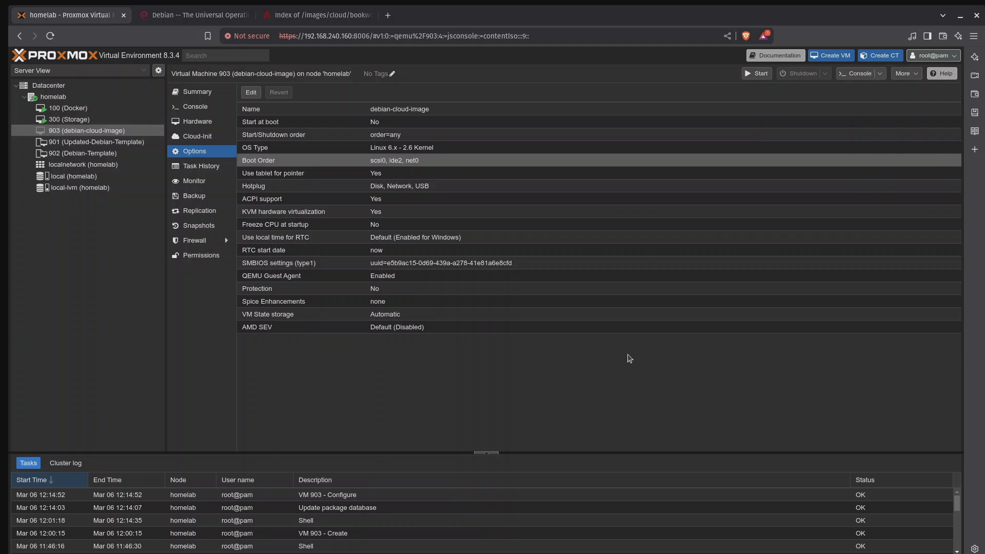
right_click(114, 133)
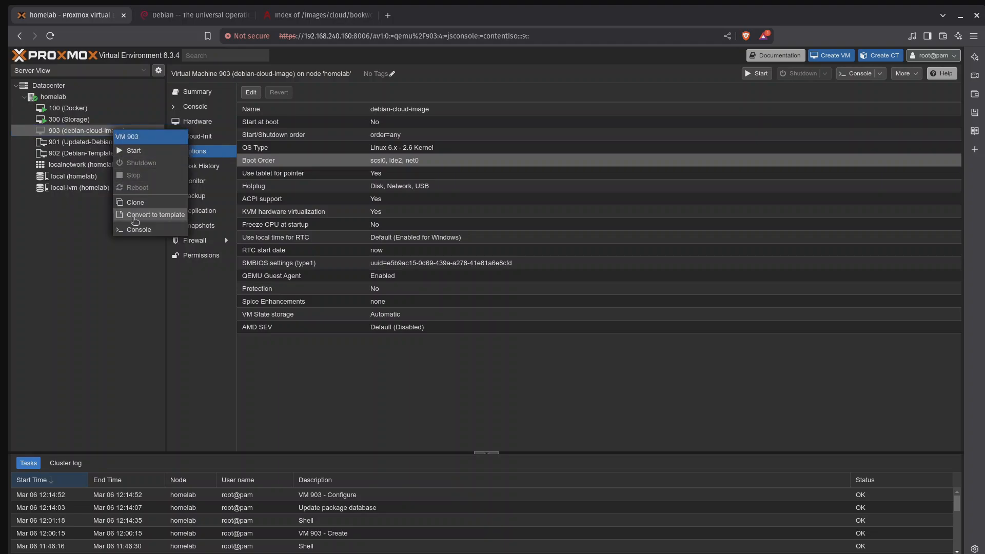
left_click(88, 272)
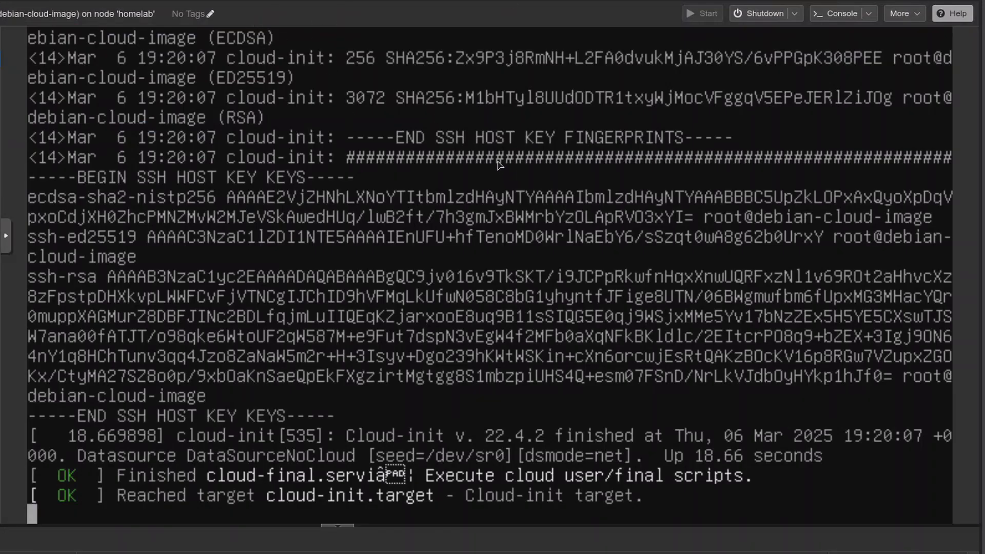
Step: Log in to VM 903's console as hwhl with the account password and clear the terminal
type("hwhl")
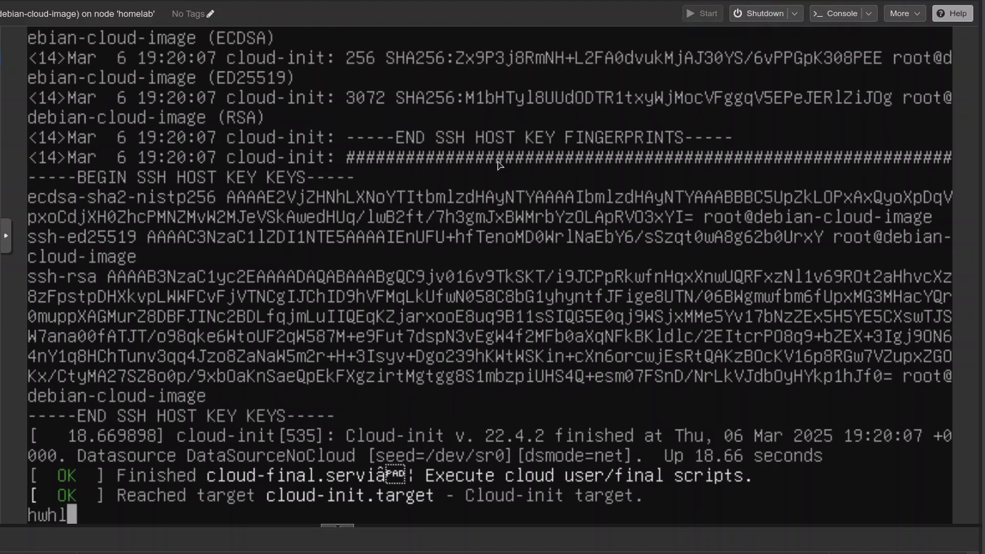
key("Return")
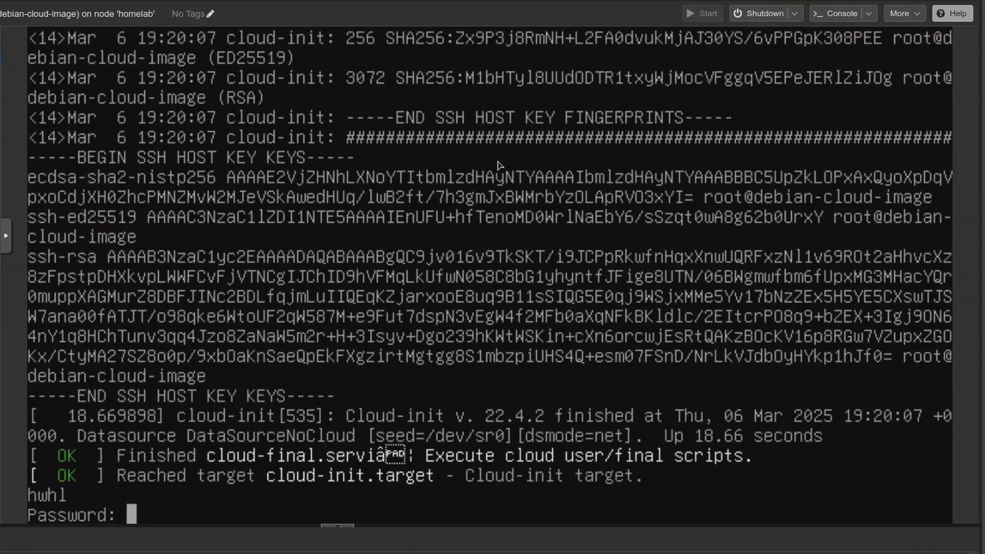
key("Return")
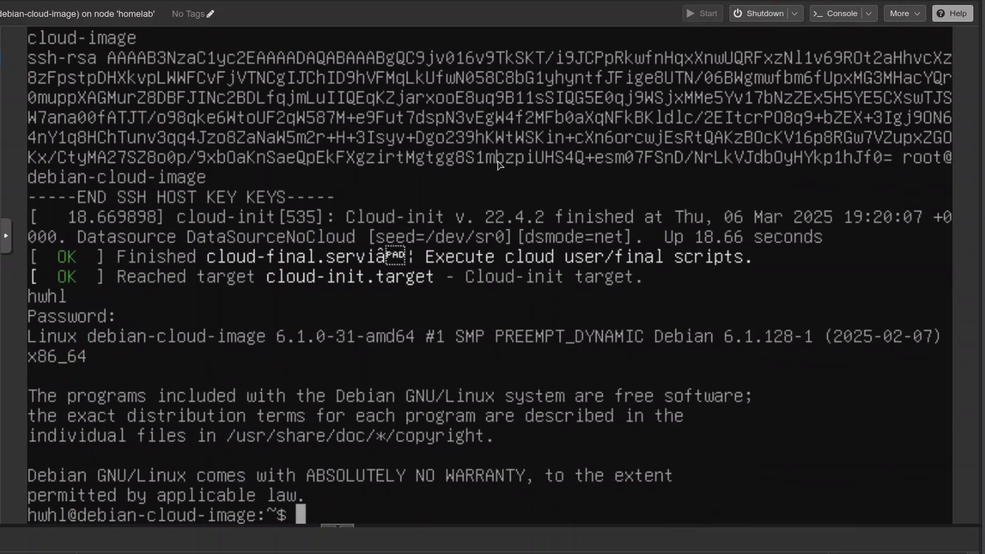
key("ctrl+l")
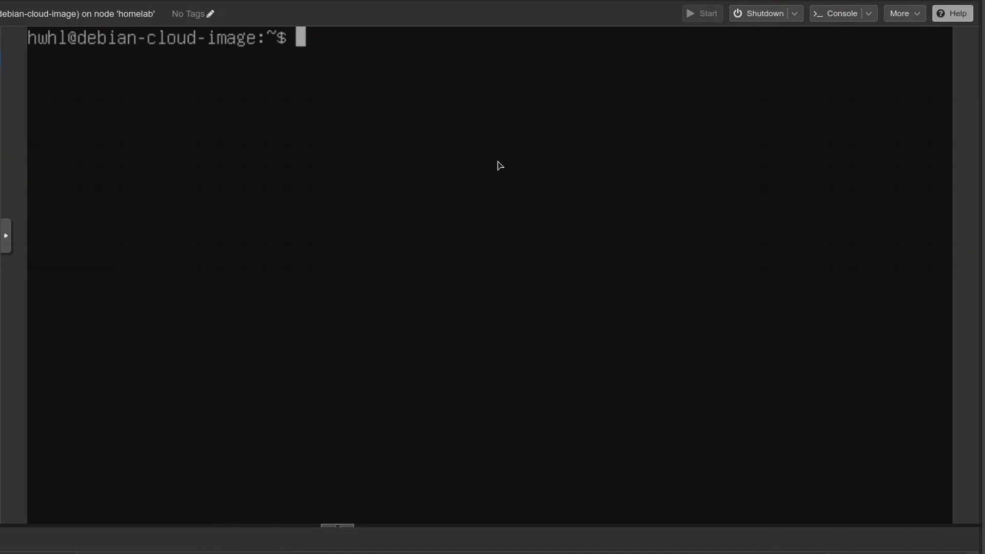
Step: Refresh the package lists on VM 903 with sudo apt update
type("sudo apt in")
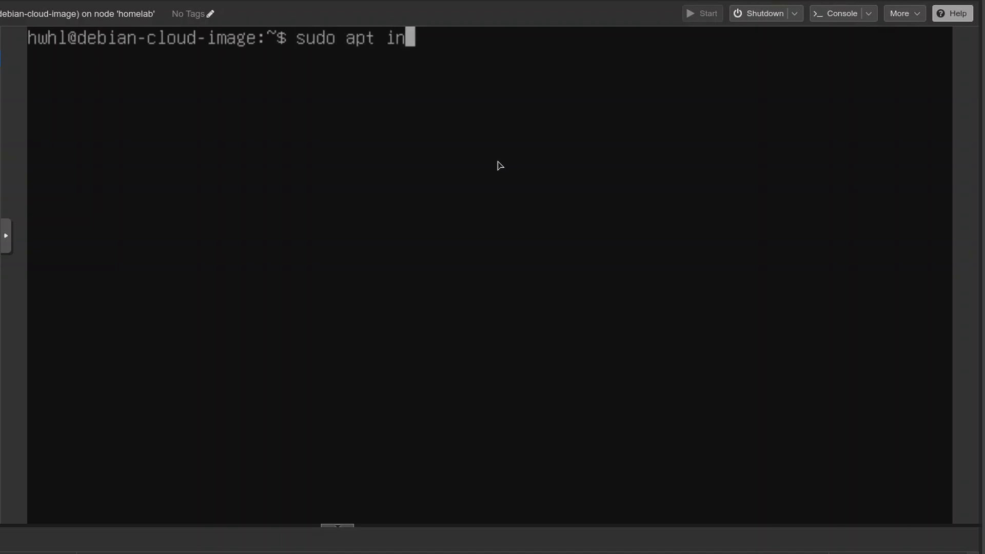
key("BackSpace")
key("BackSpace")
type("update")
key("Return")
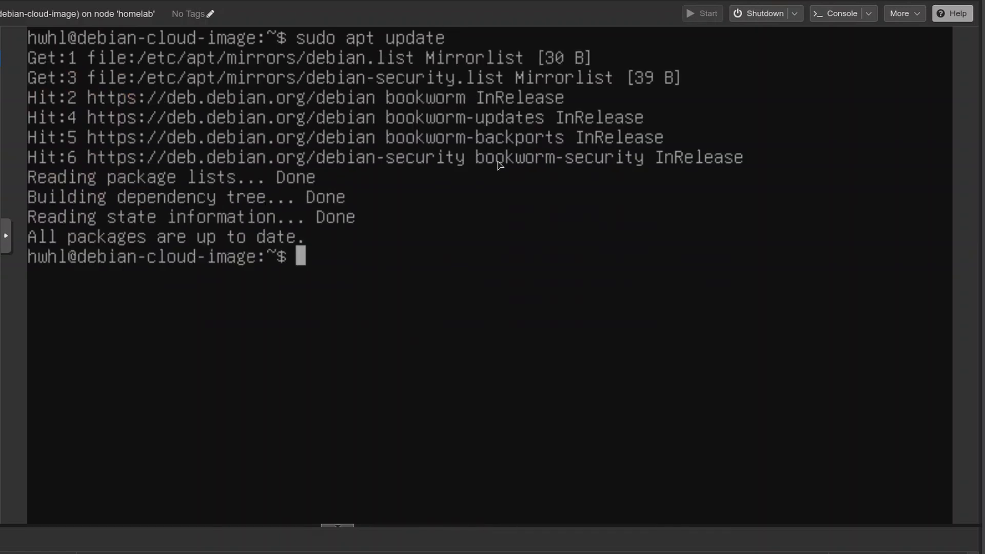
Step: Install the qemu-guest-agent and vim-nox packages on VM 903 with sudo apt install
type("sudo apt insta")
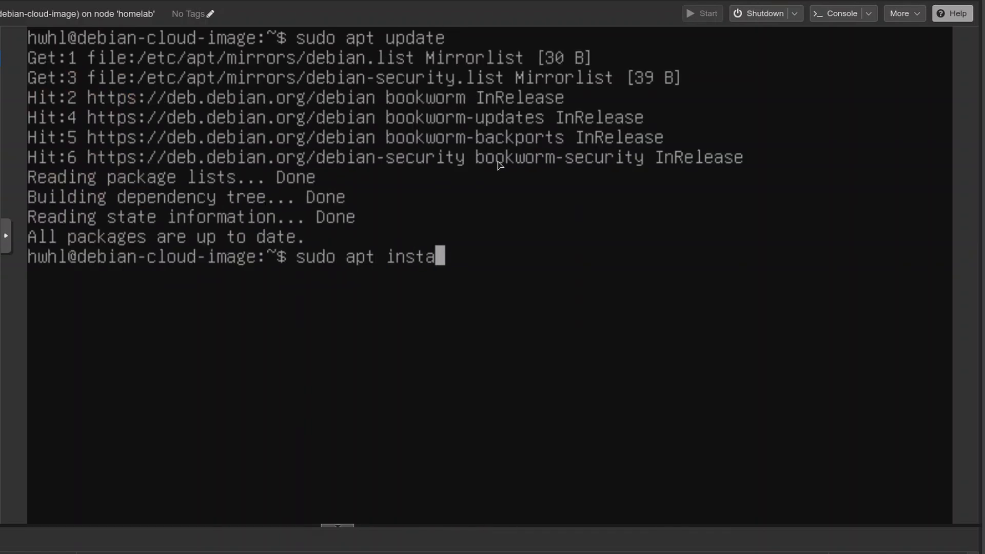
type("ll qemu")
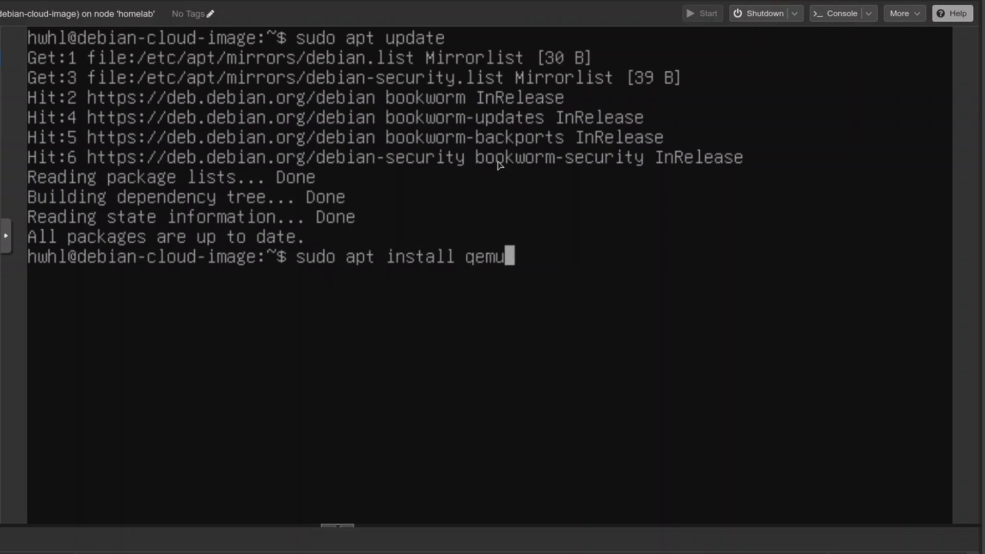
type("-guest-agent ")
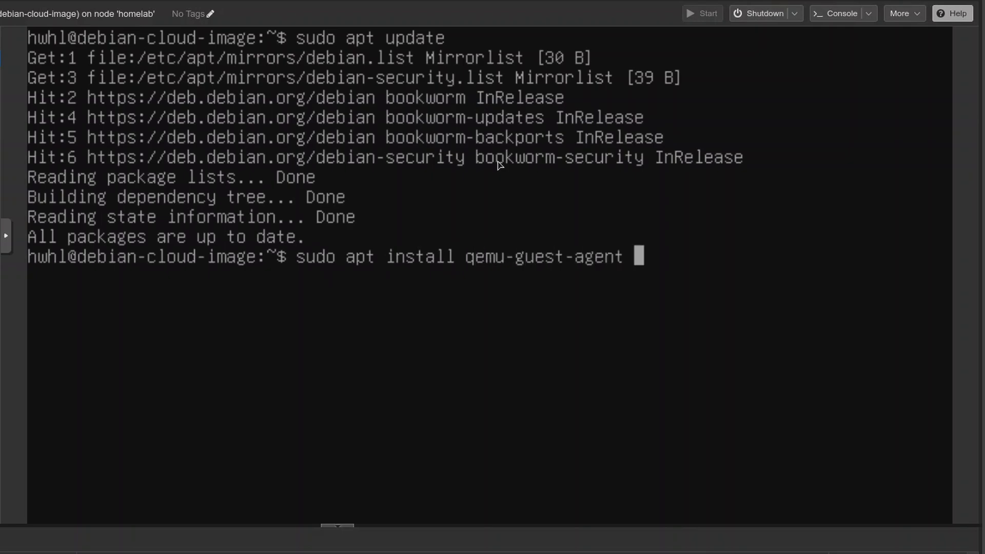
type("vim-nox")
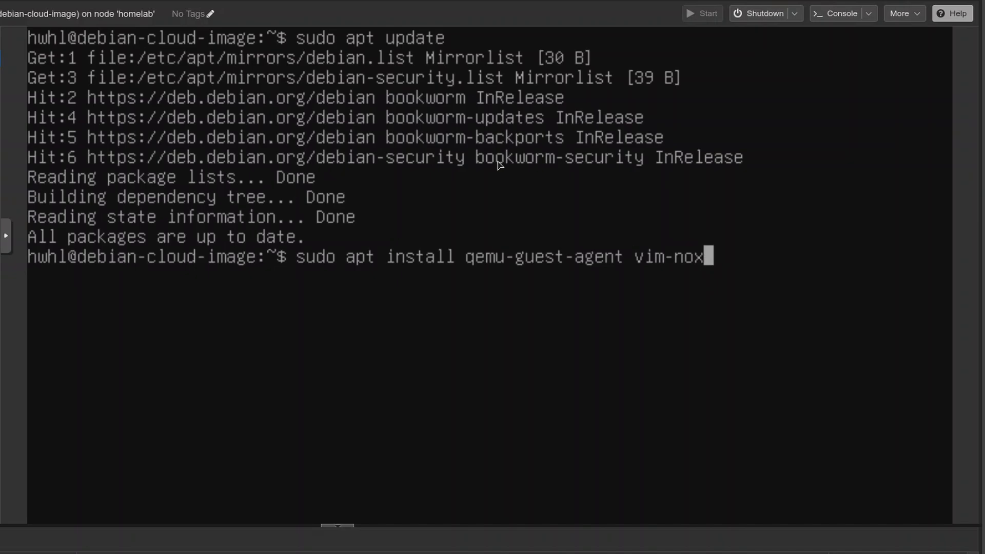
key("Return")
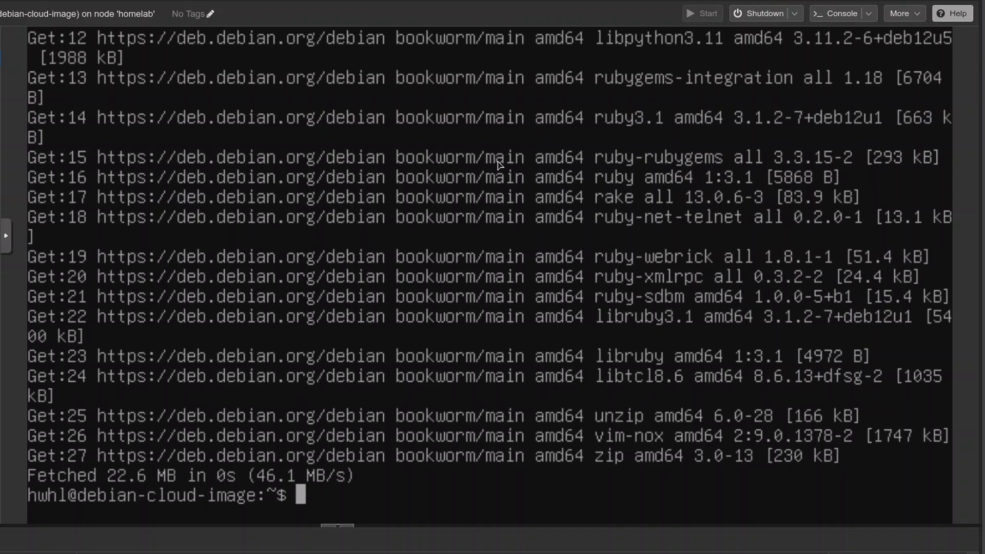
Step: Switch to a root shell on VM 903 with sudo -i
type("sudo -i")
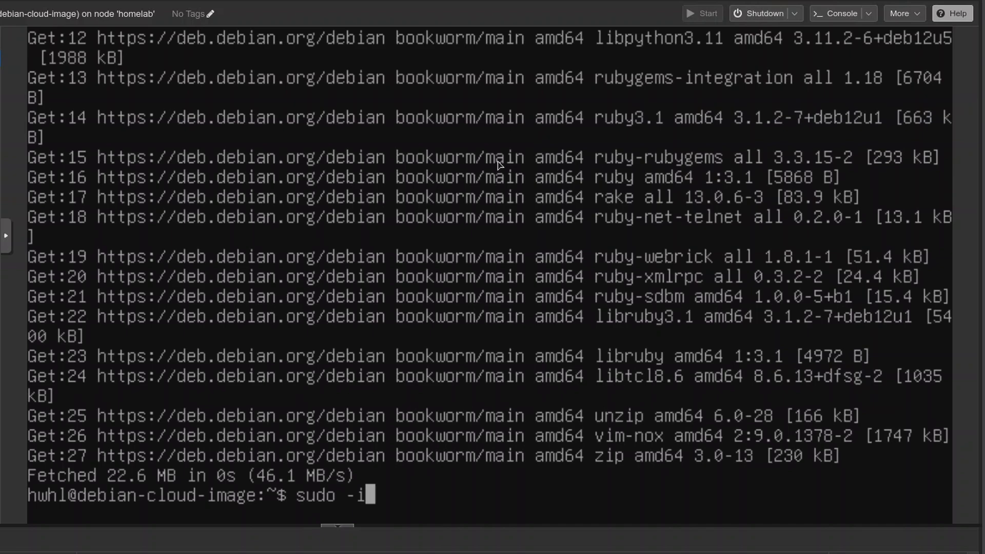
key("Return")
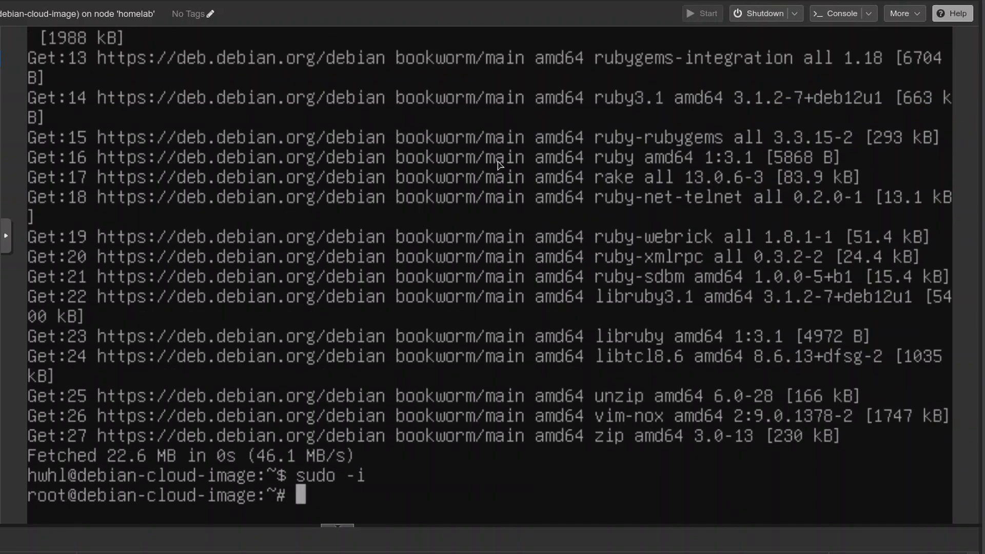
Step: Empty VM 903's machine ID file with cat /dev/null > /etc/machine-id
type("cat /deb/")
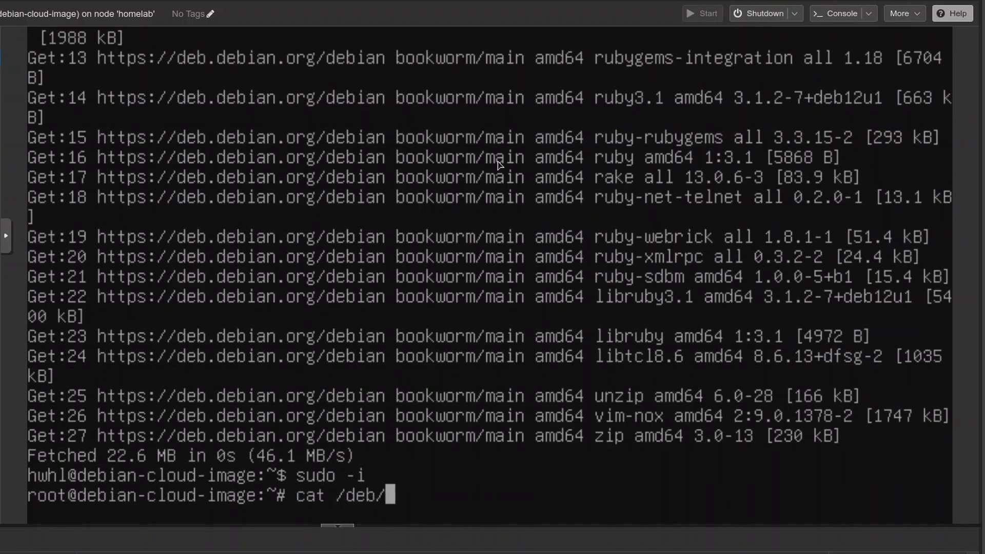
key("BackSpace")
type("v/nu")
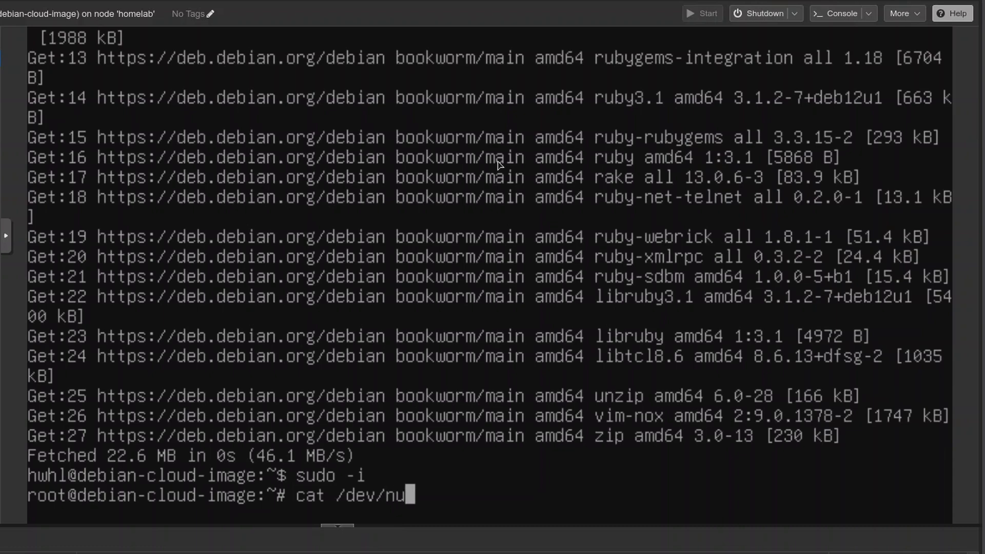
type("ll > ")
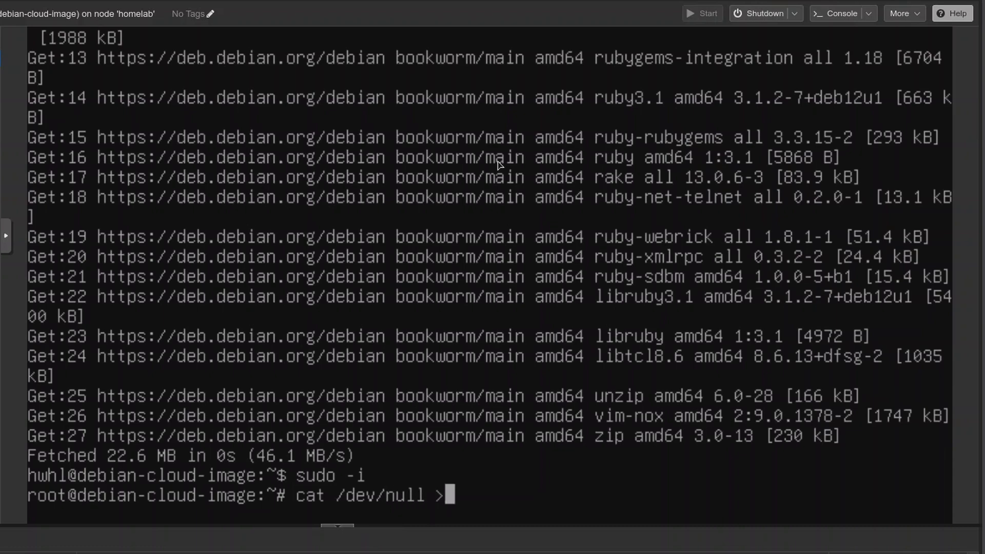
type("/et")
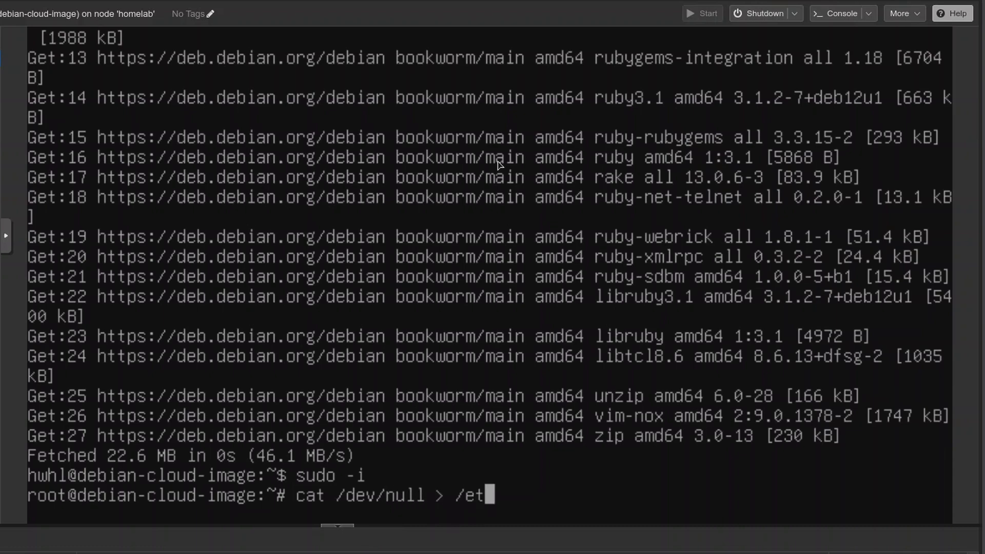
type("c/machi")
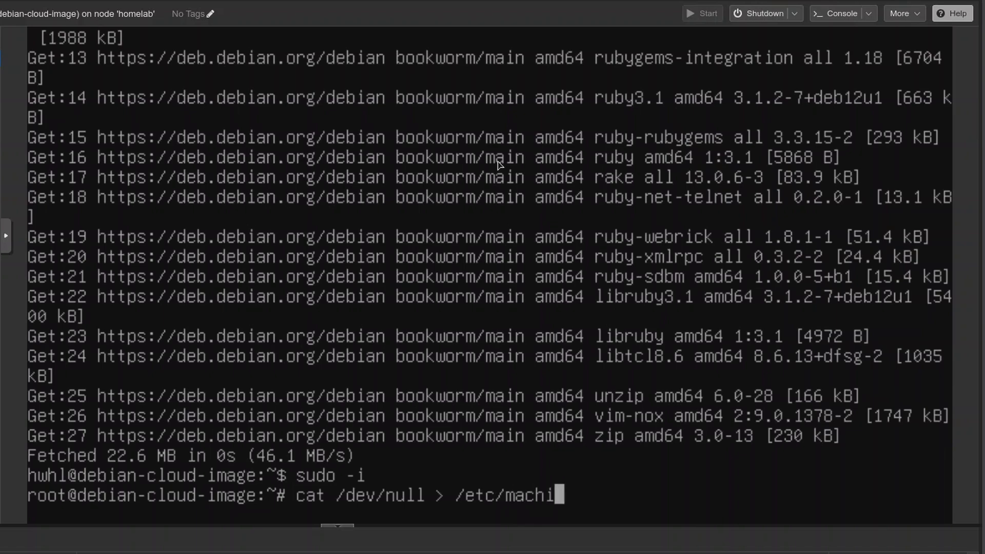
key("Tab")
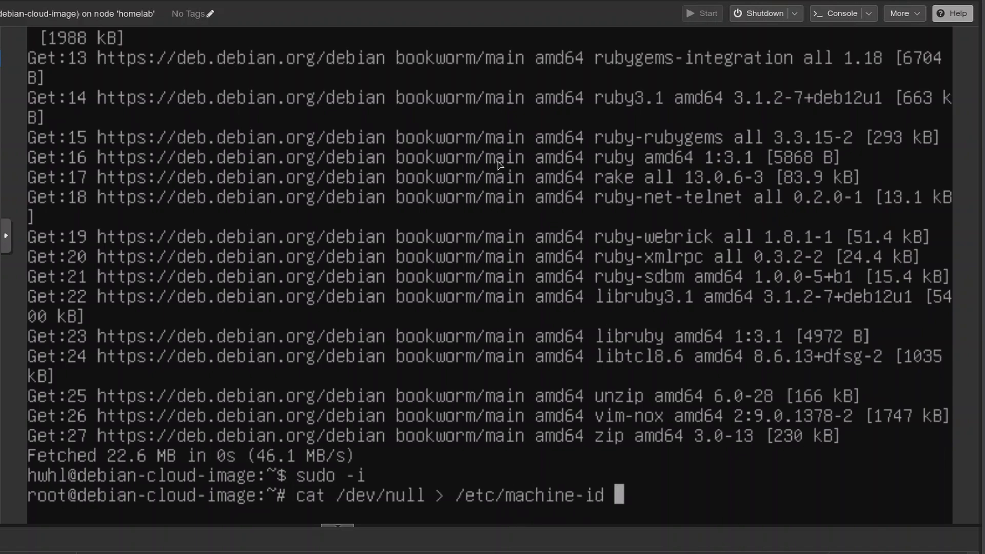
key("Return")
Step: Print /etc/machine-id with cat to check its contents
type("cat /etc/")
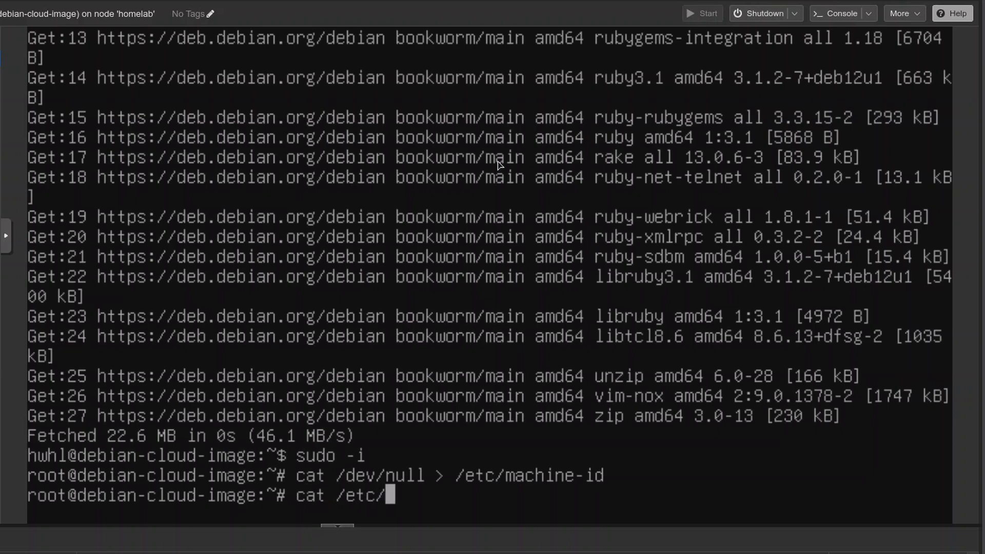
type("machine")
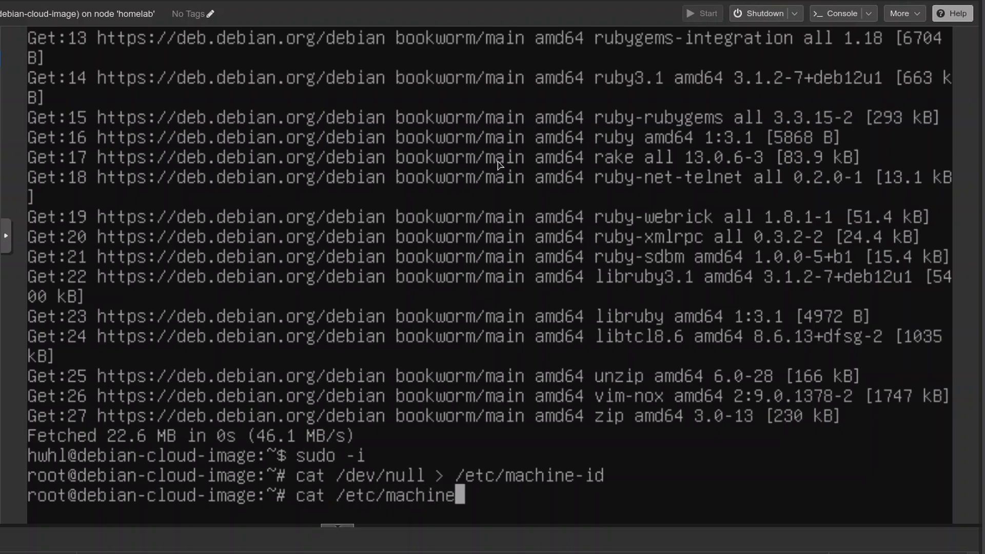
type("-id")
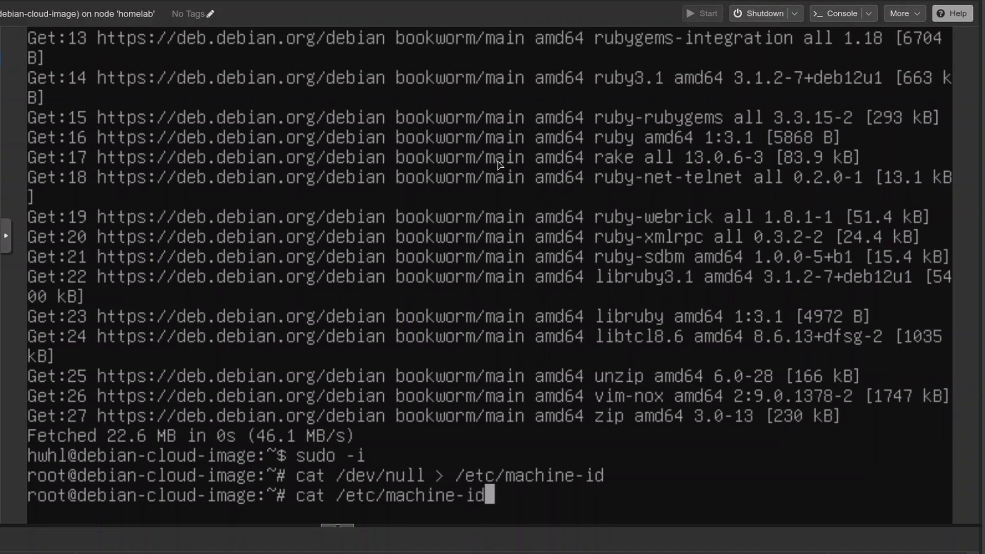
key("Return")
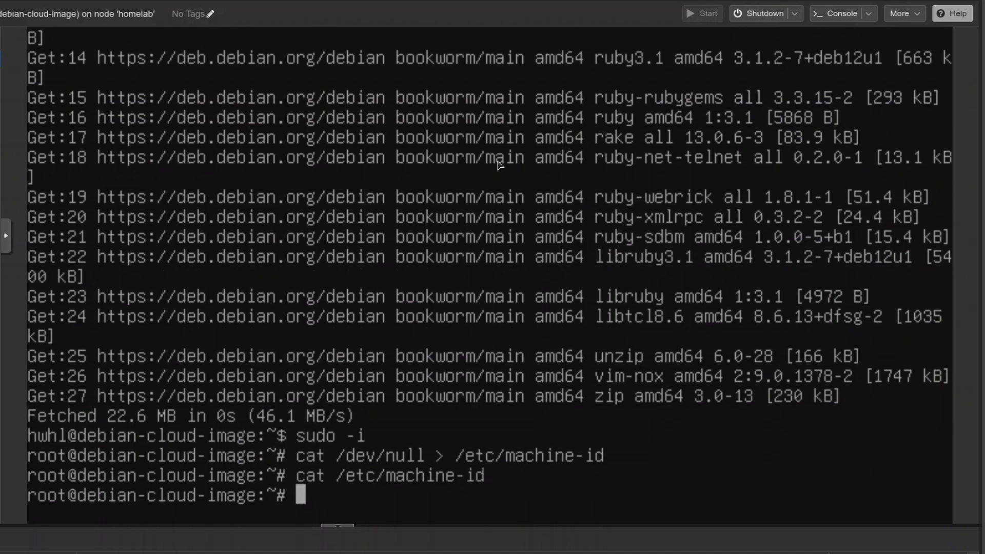
Step: Check where /var/lib/dbus/machine-id points using ls -l
type("ls ")
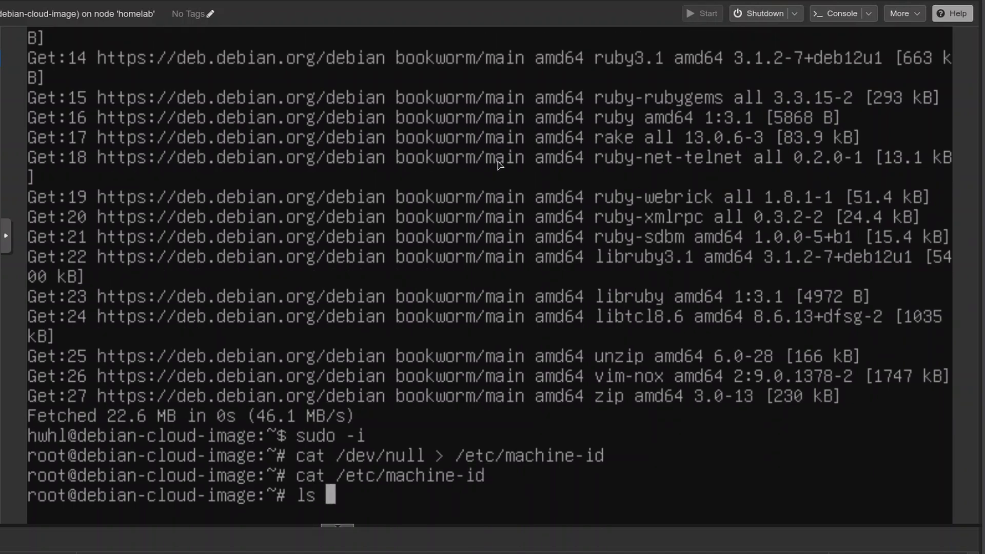
type("-l /")
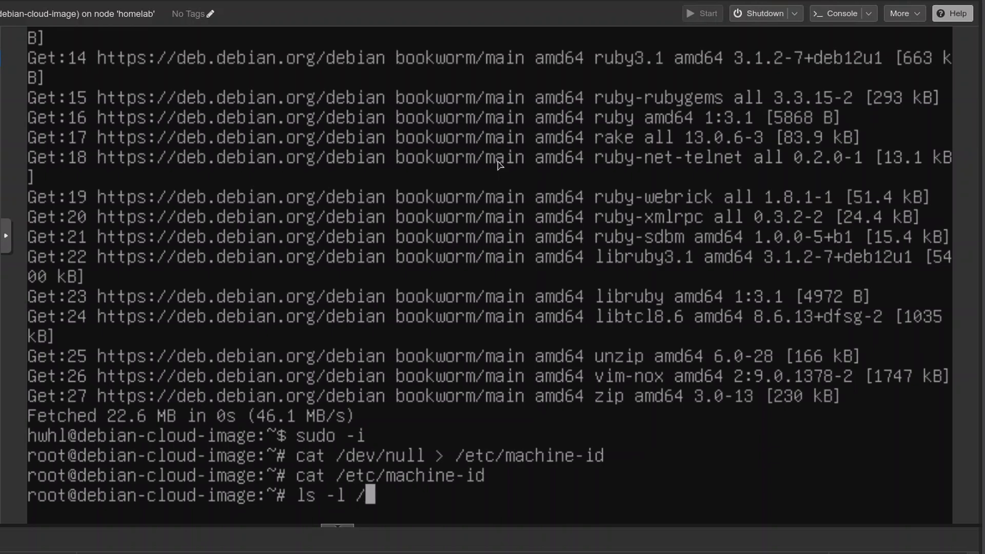
type("var/lib")
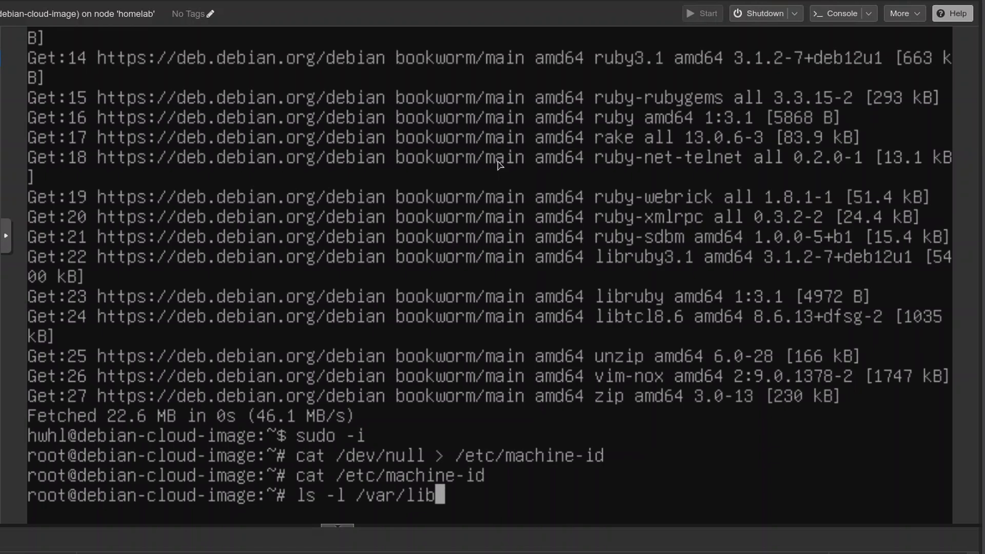
type("/d")
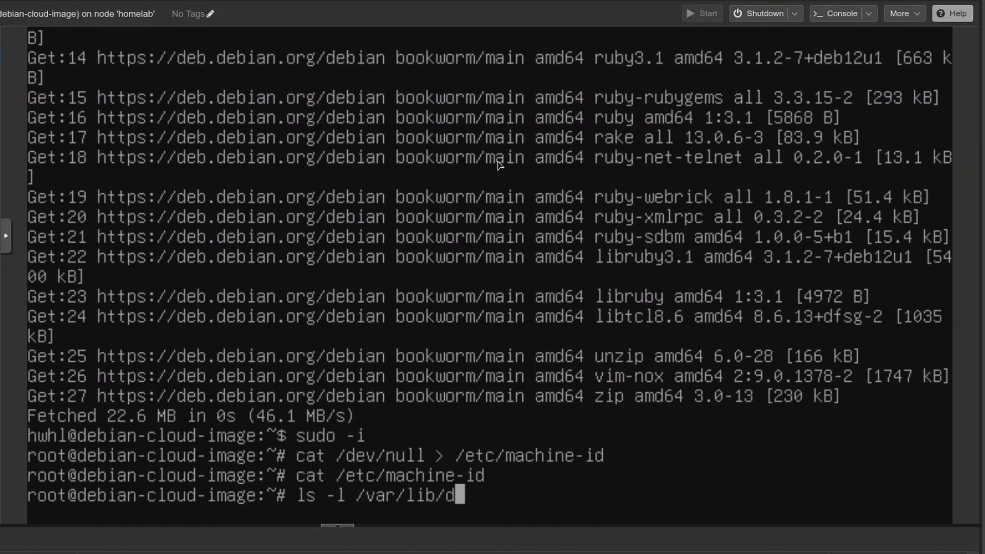
type("bi")
key("Tab")
type("m")
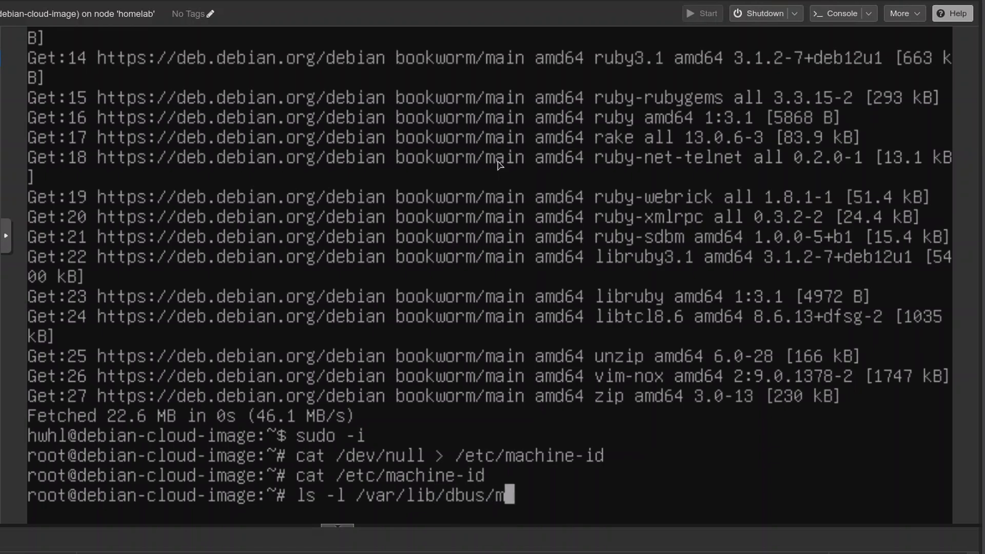
key("Tab")
key("Return")
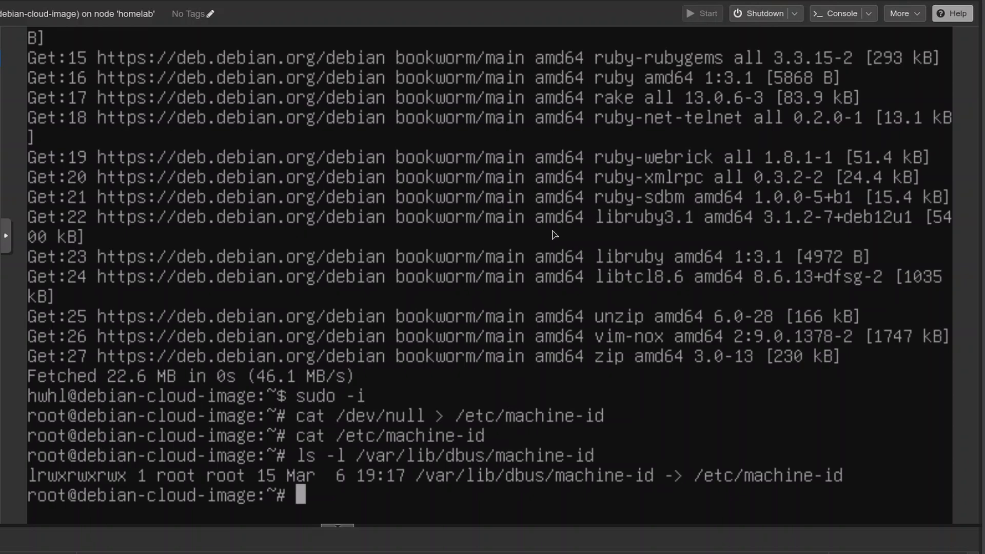
Step: Change to the /etc/ssh directory and list its files
type("ls")
key("BackSpace")
key("BackSpace")
type("cd ")
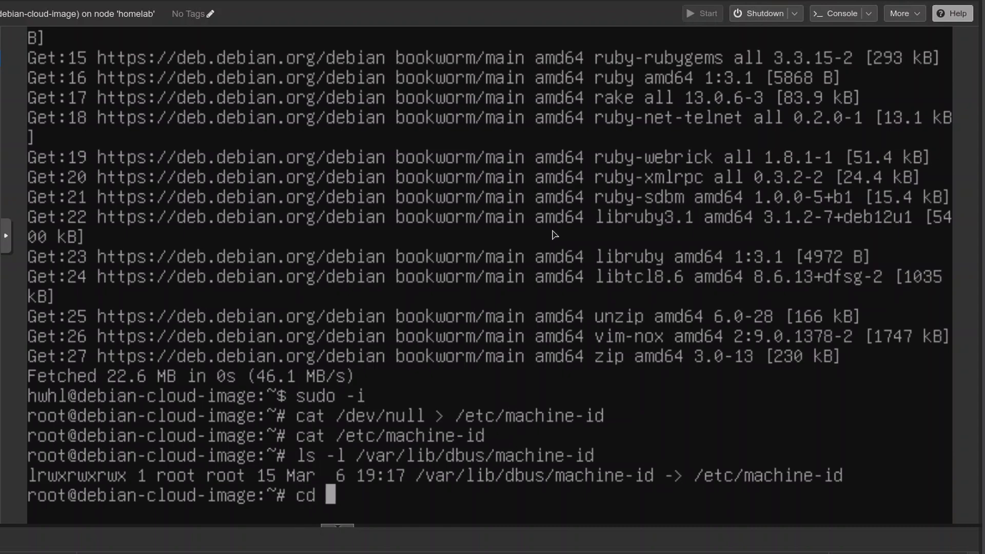
type("/etc/ssh")
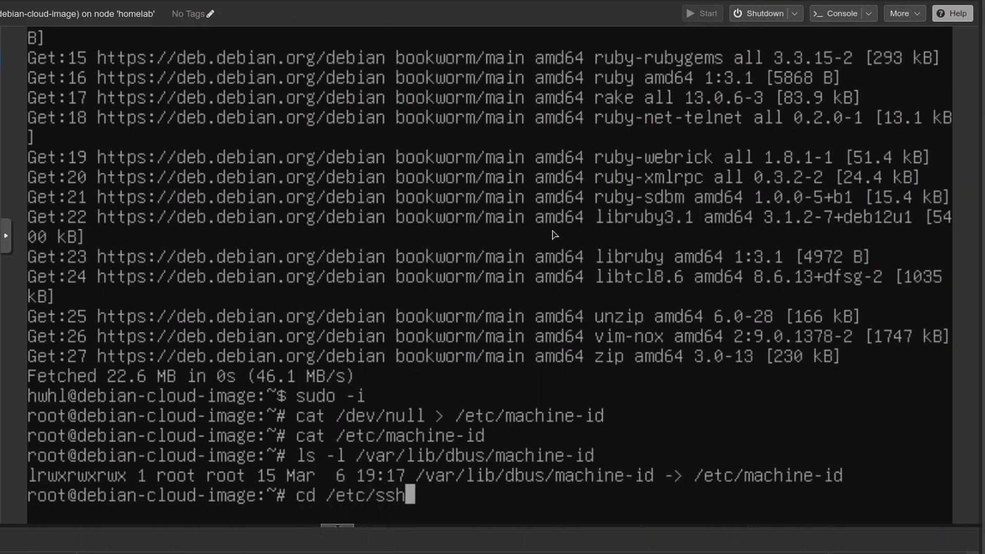
key("Return")
type("ls")
key("Return")
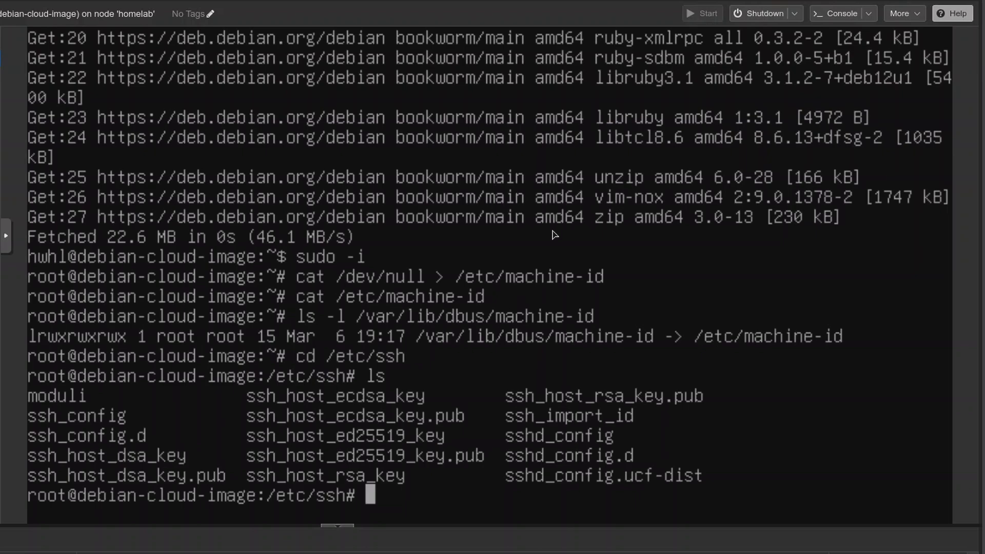
Step: Delete the SSH host keys in /etc/ssh with rm *key* and list the directory again
type("rm ")
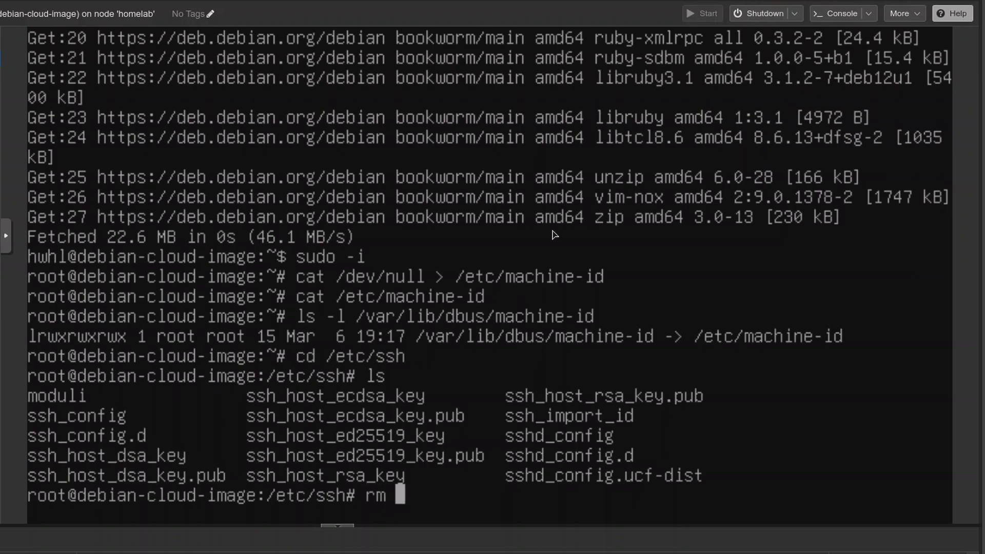
type("*key")
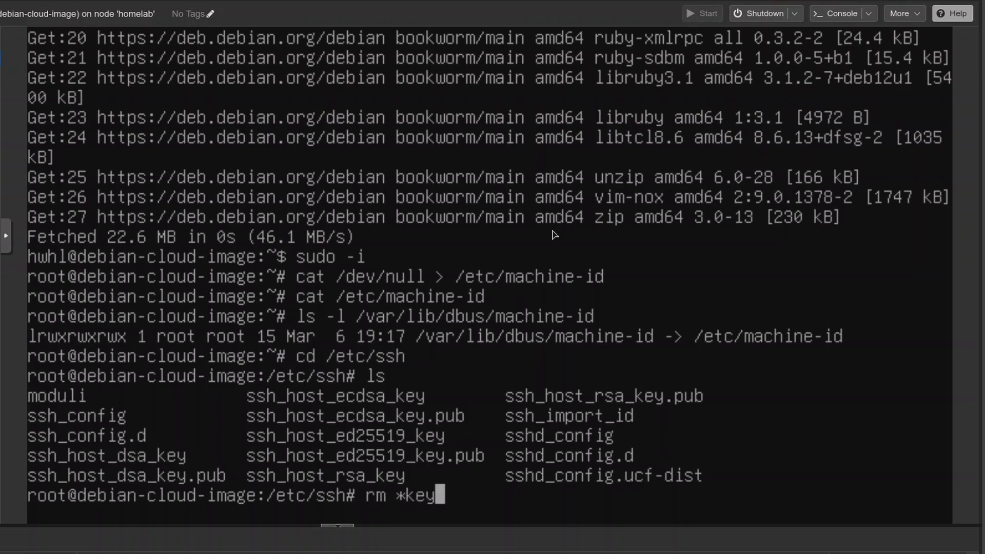
type("*")
key("Return")
type("ls")
key("Return")
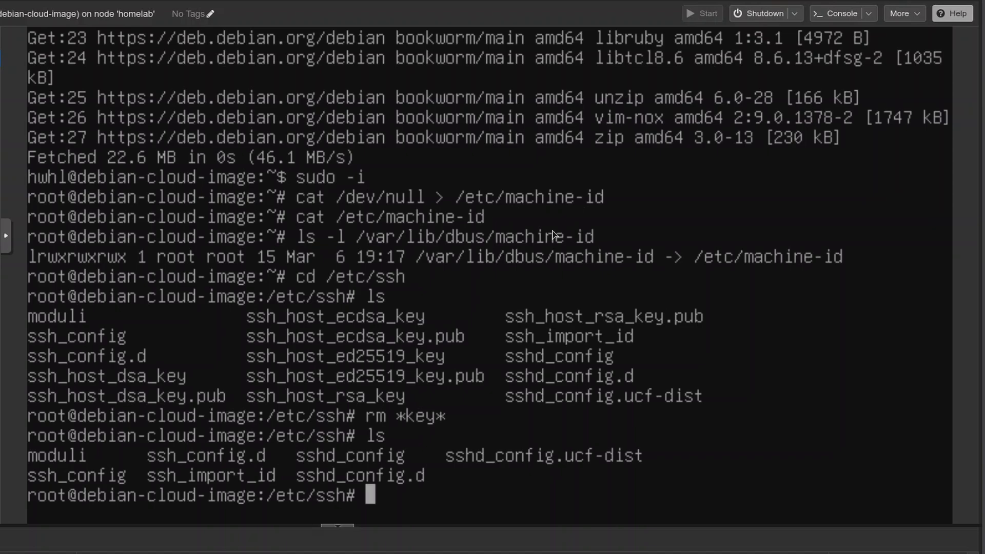
Step: Reset the cloud-init state with cloud-init clean and power off VM 903 with shutdown now
type("cloud")
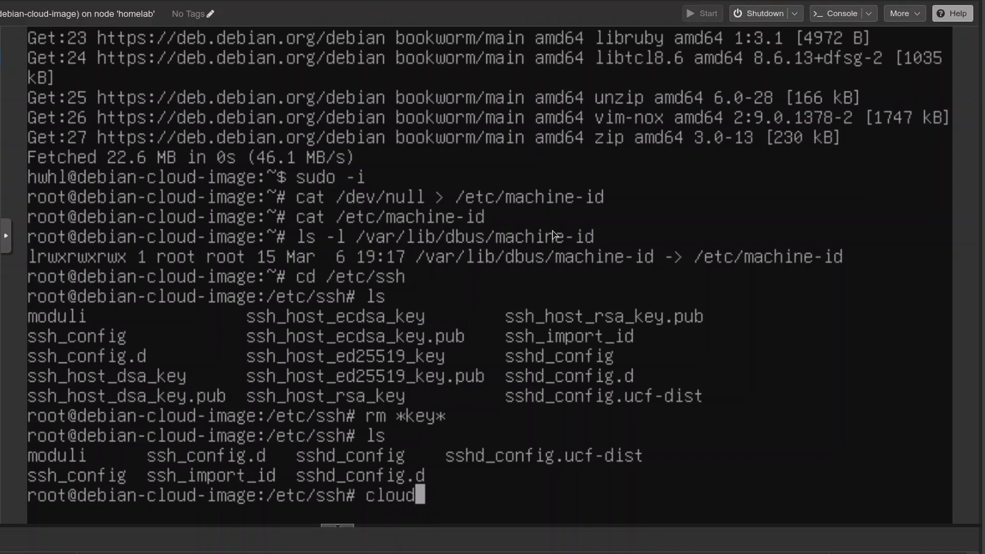
type("-init clean")
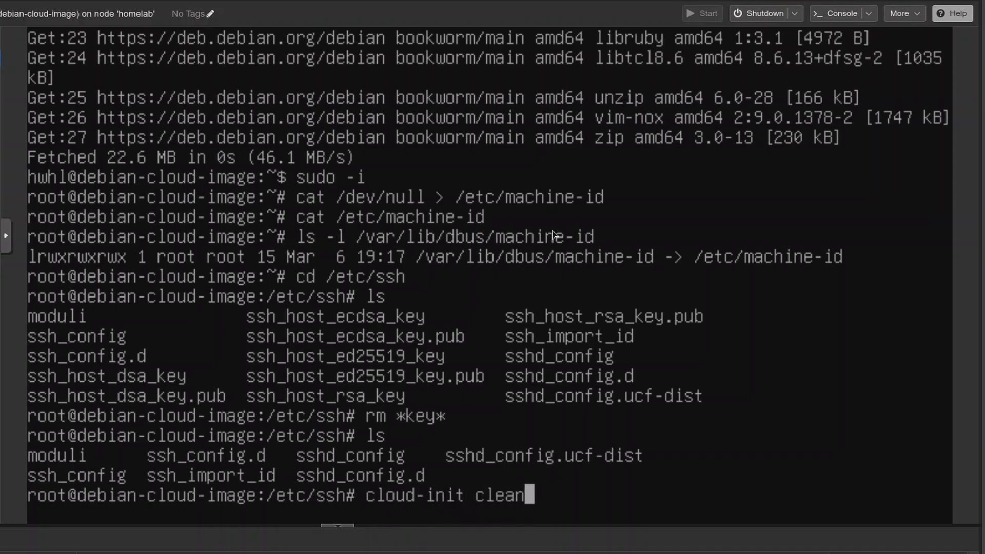
key("Return")
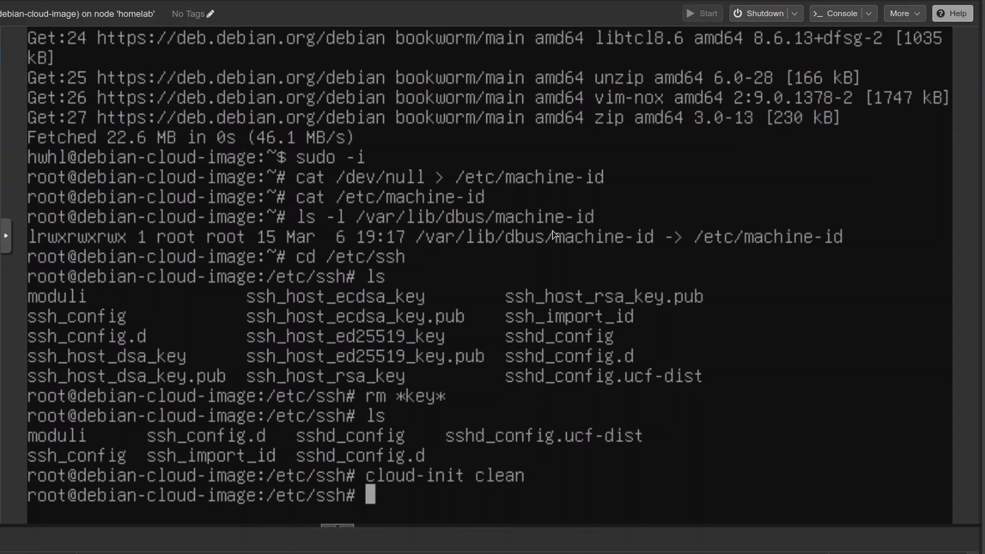
type("shutdown now")
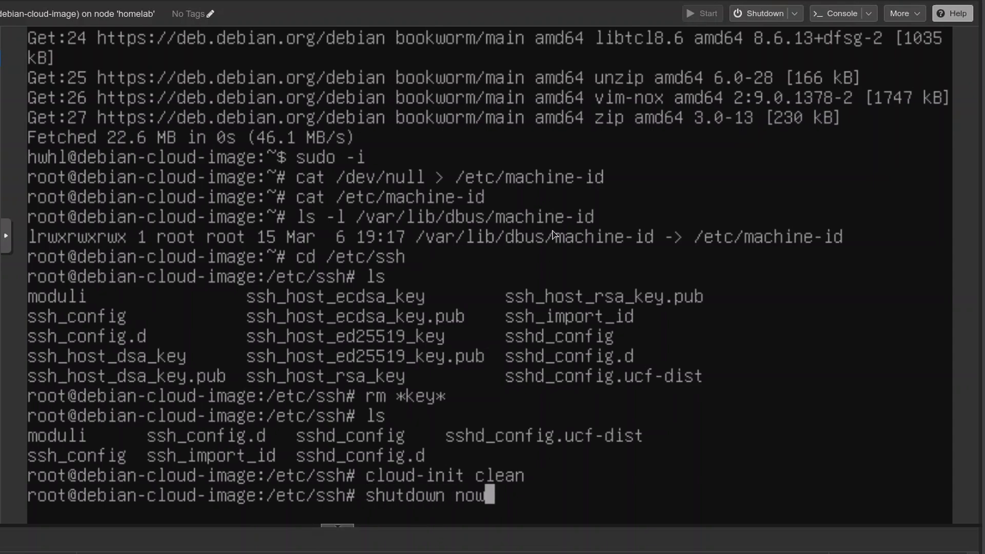
key("Return")
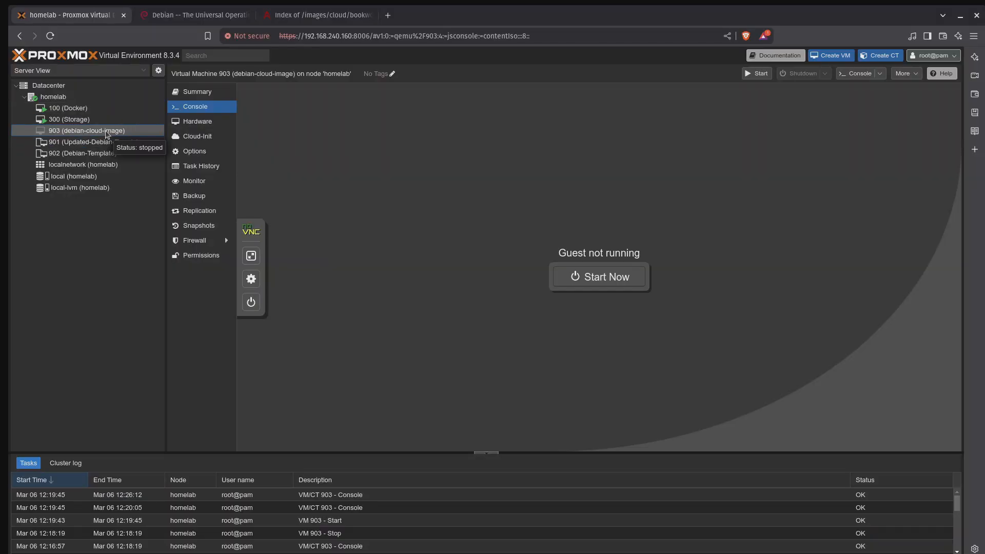
Step: Convert VM 903 (debian-cloud-image) to a template and confirm the conversion
right_click(106, 134)
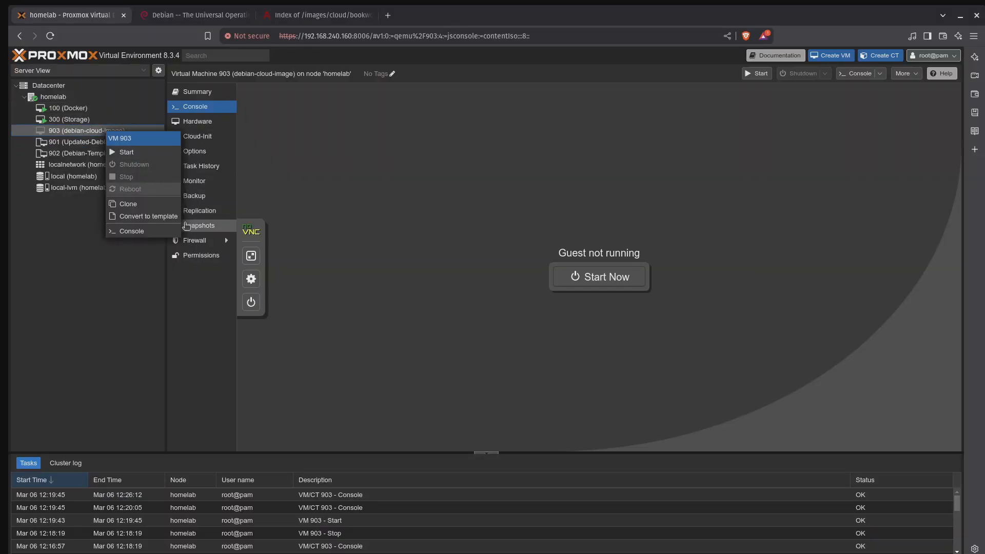
left_click(165, 216)
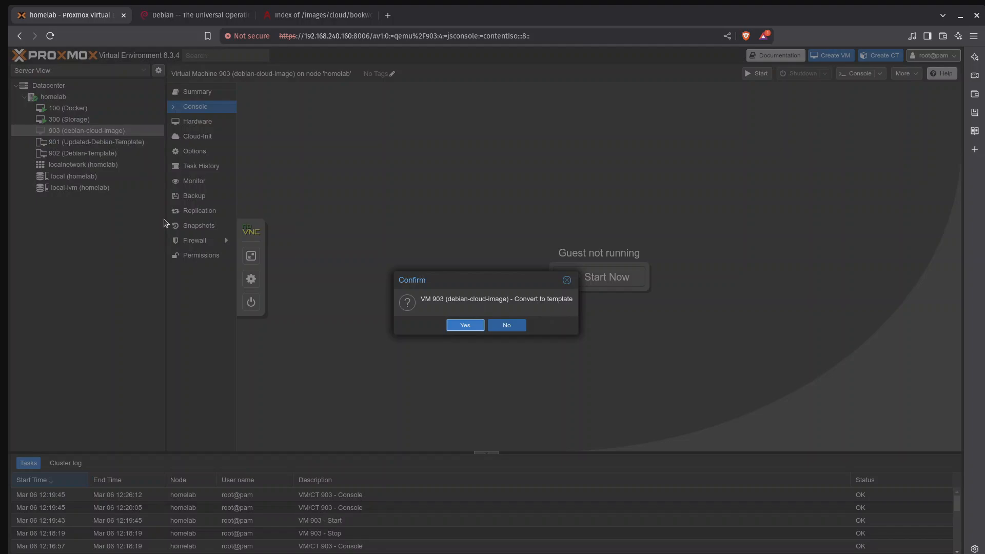
left_click(470, 327)
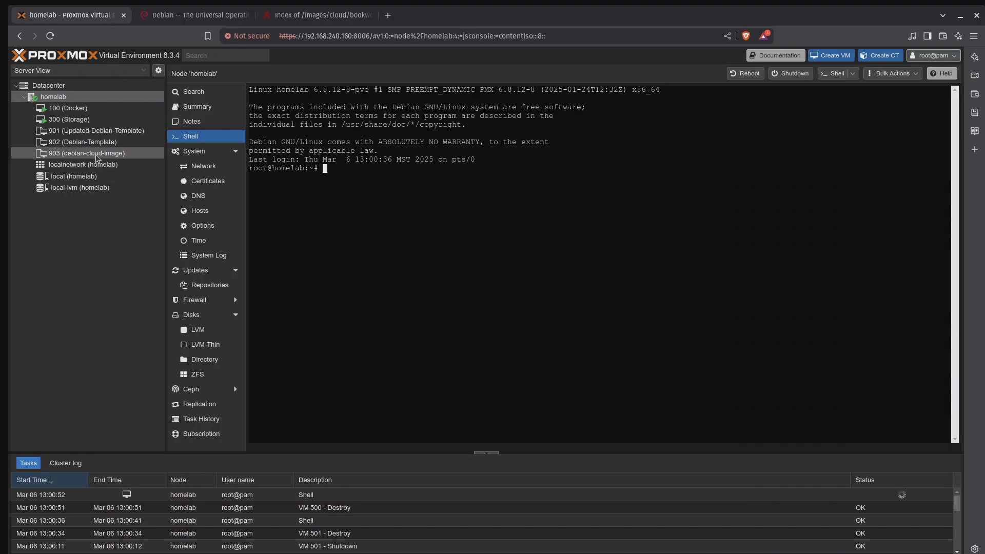
Step: Clone template 902 (Debian-Template) as a full clone with VM ID 500 and the name ISO-Clone
left_click(111, 145)
right_click(112, 146)
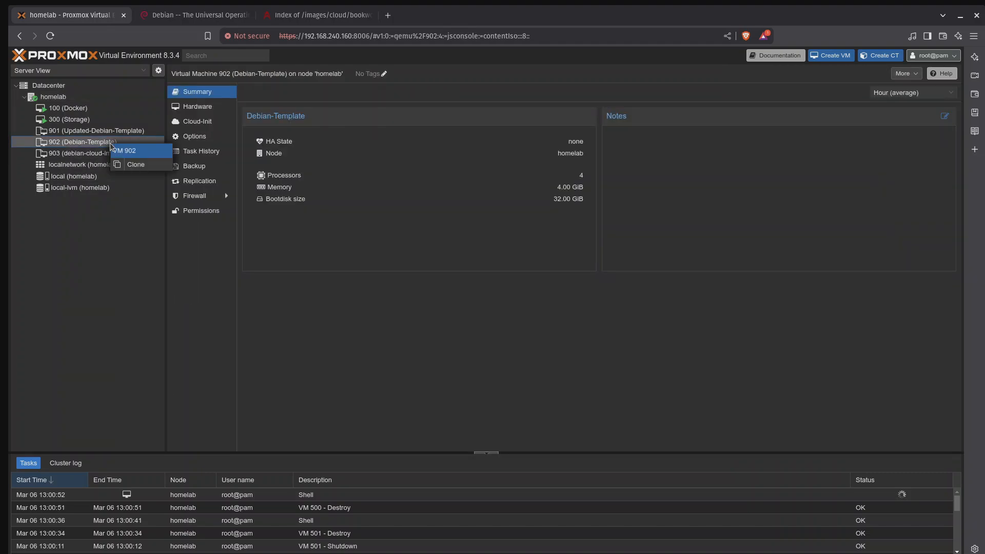
left_click(145, 167)
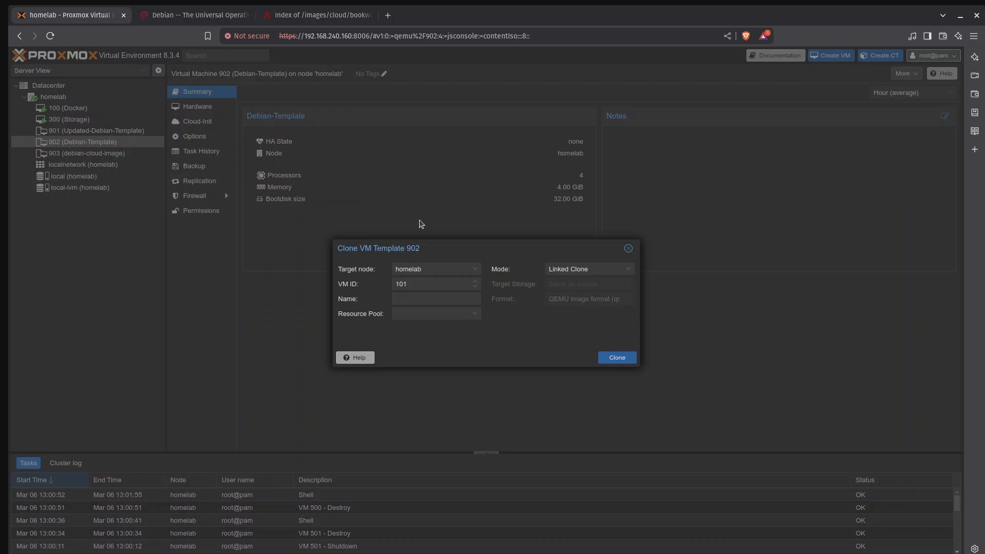
double_click(422, 283)
key("BackSpace")
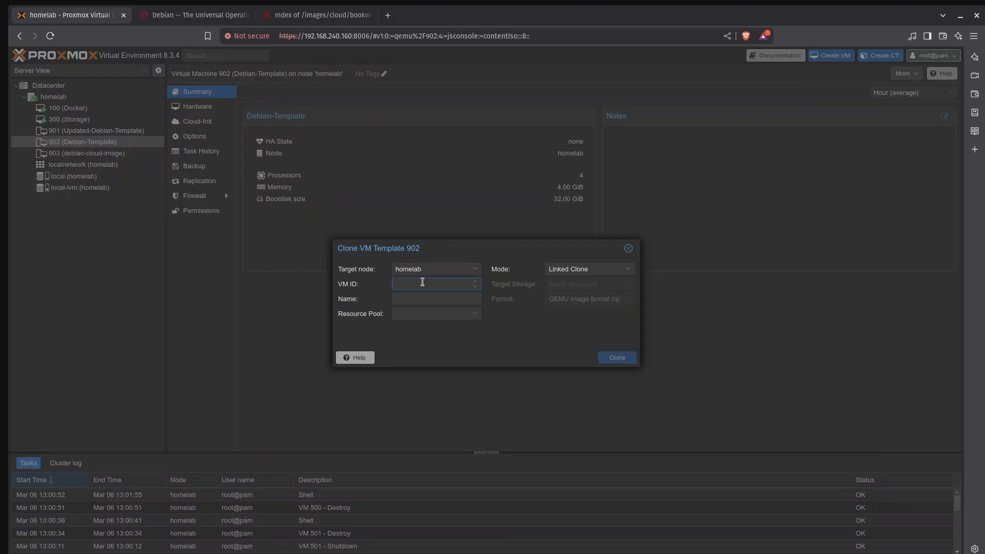
type("500")
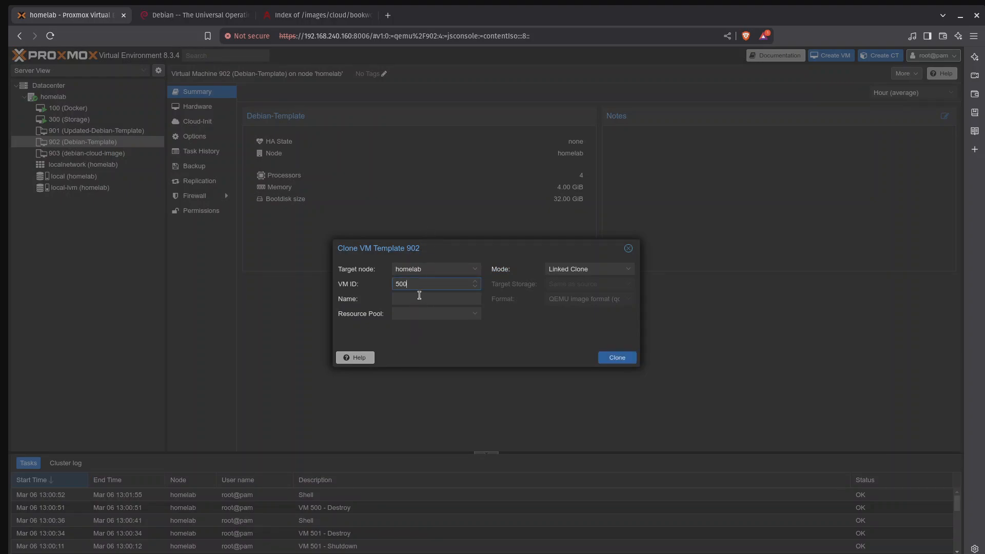
left_click(420, 298)
type("ISO-Clone")
left_click(628, 269)
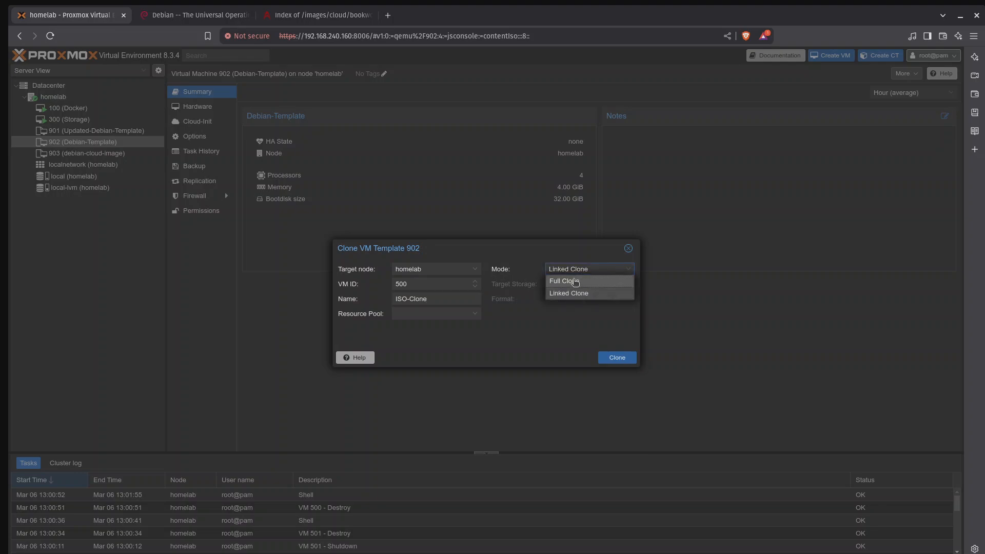
left_click(574, 281)
left_click(630, 361)
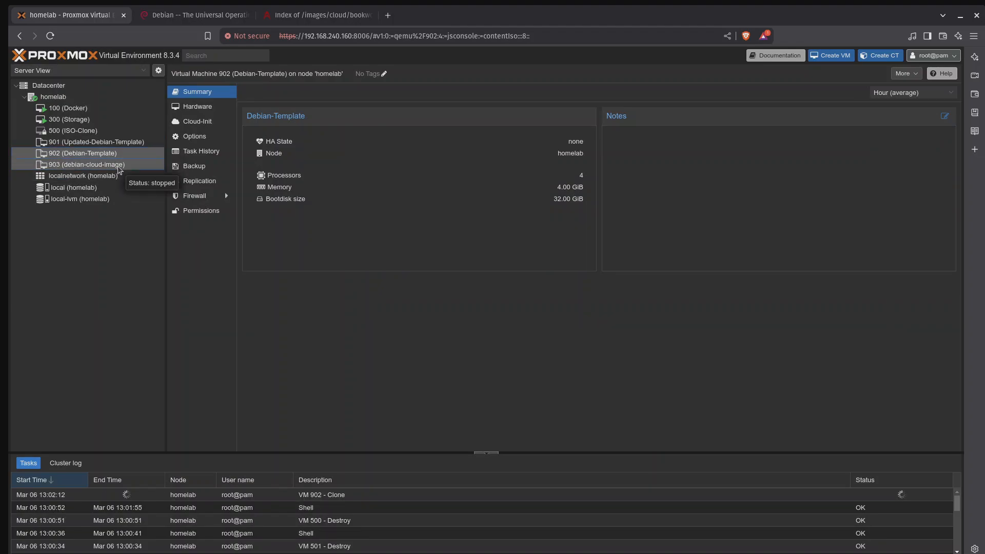
Step: Clone template 903 (debian-cloud-image) as a full clone with VM ID 501 and the name Cloud-clone
left_click(119, 169)
right_click(119, 168)
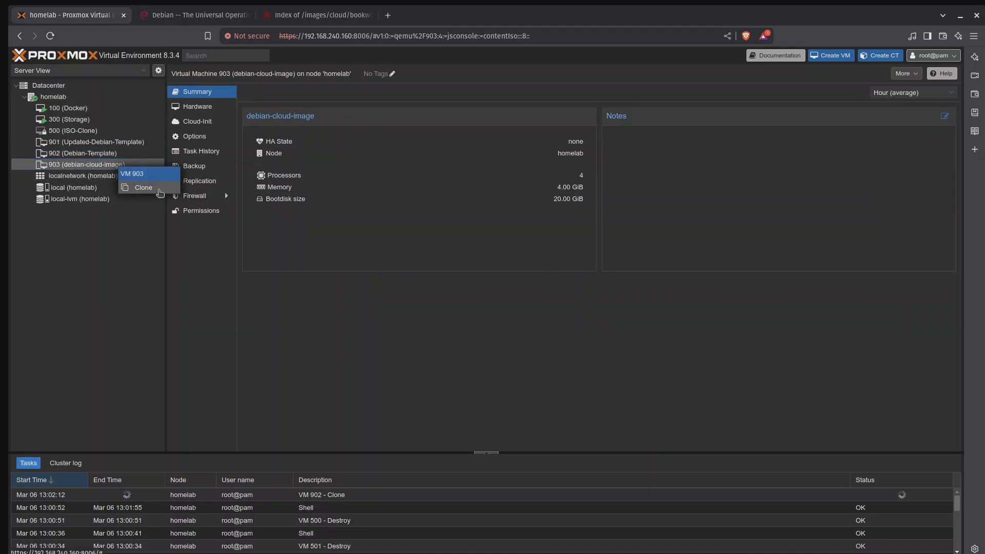
left_click(138, 188)
left_click(419, 287)
key("BackSpace")
key("BackSpace")
key("BackSpace")
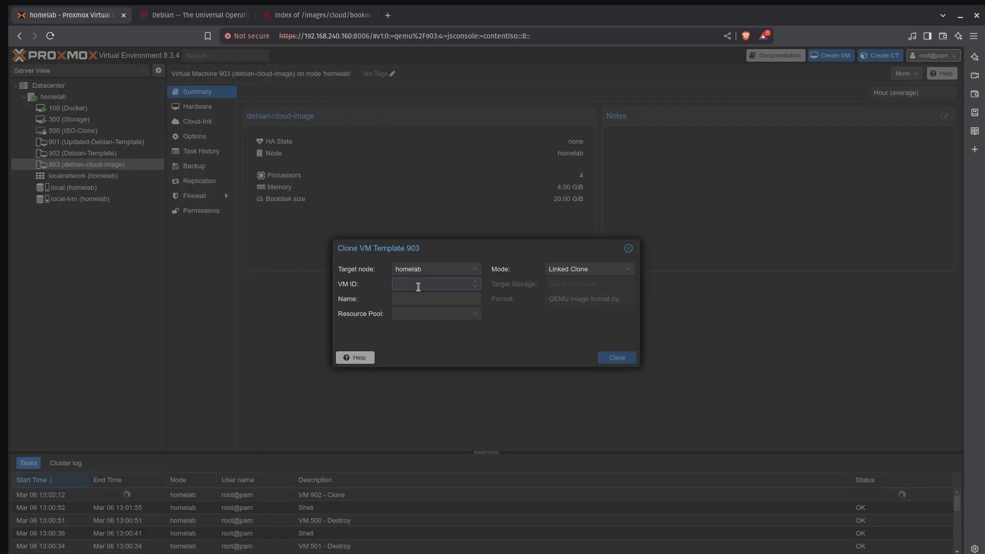
type("501")
left_click(419, 298)
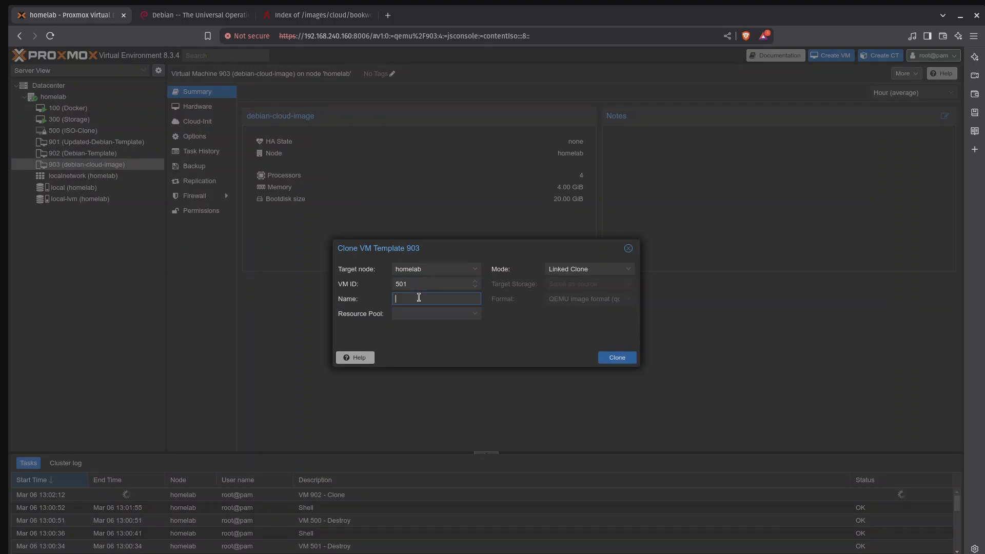
type("Cloud-clone")
left_click(628, 270)
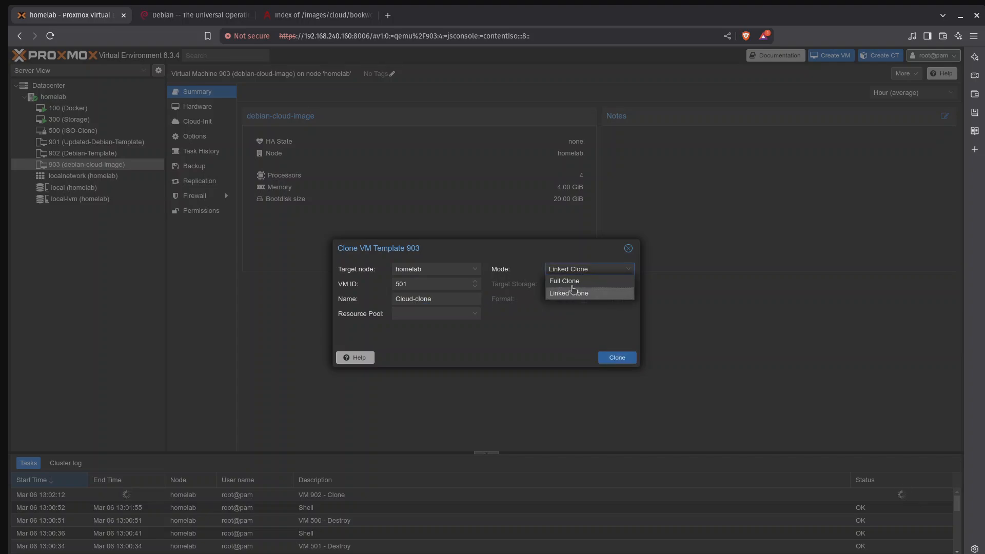
left_click(578, 281)
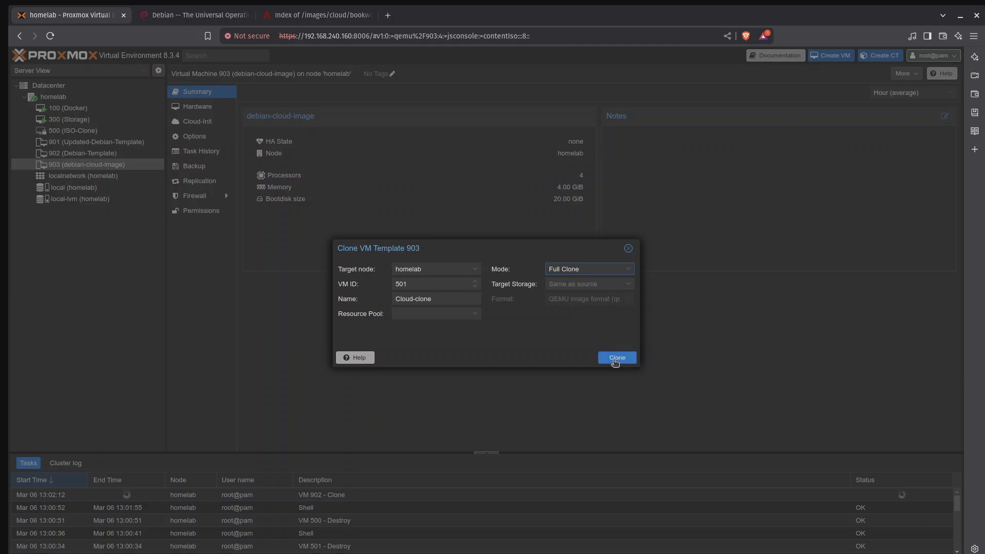
left_click(617, 358)
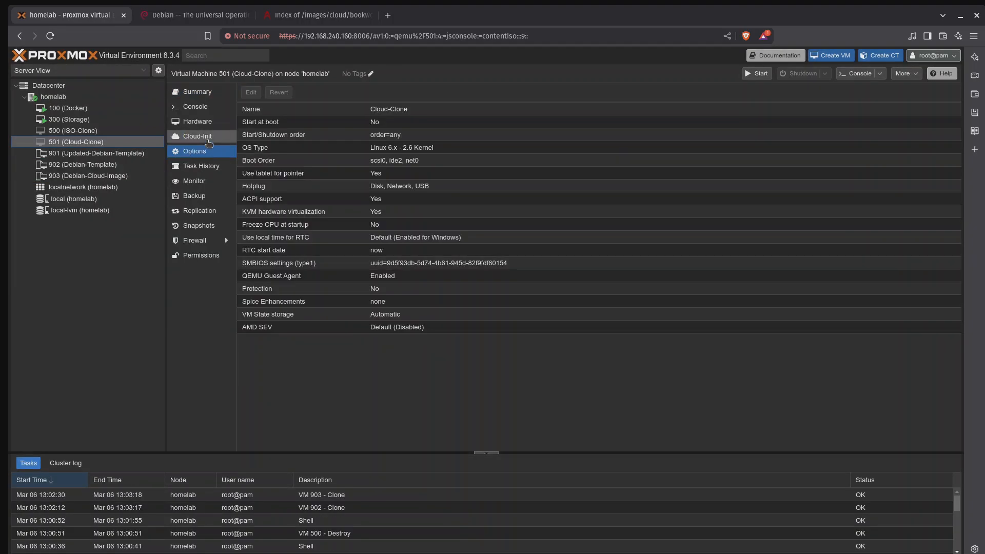
Step: Set the cloud-init user of VM 501 (Cloud-Clone) to user1
left_click(209, 143)
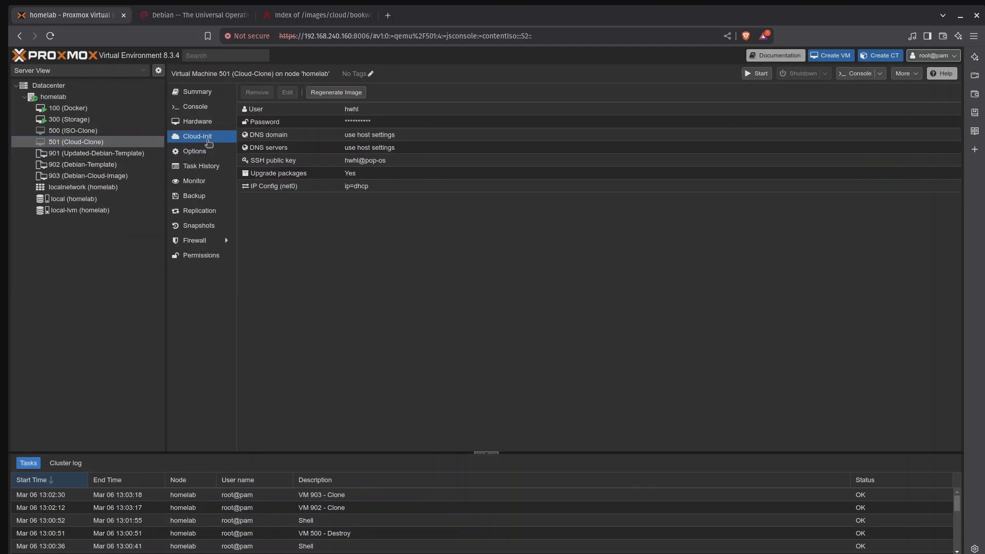
left_click(357, 113)
left_click(287, 93)
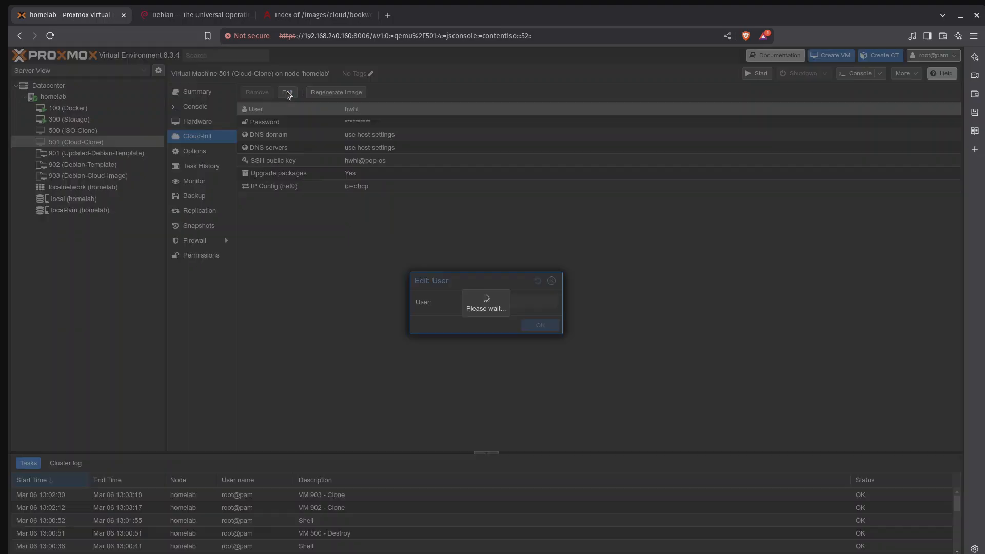
key("BackSpace")
key("BackSpace")
key("BackSpace")
key("BackSpace")
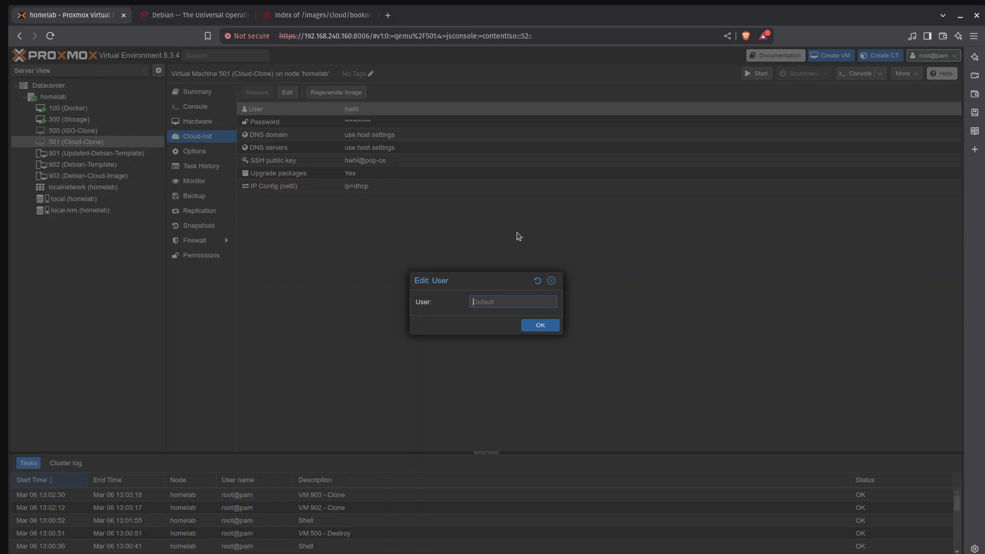
type("user1")
left_click(552, 326)
Step: Set the cloud-init user of VM 500 (ISO-Clone) to user1
left_click(83, 132)
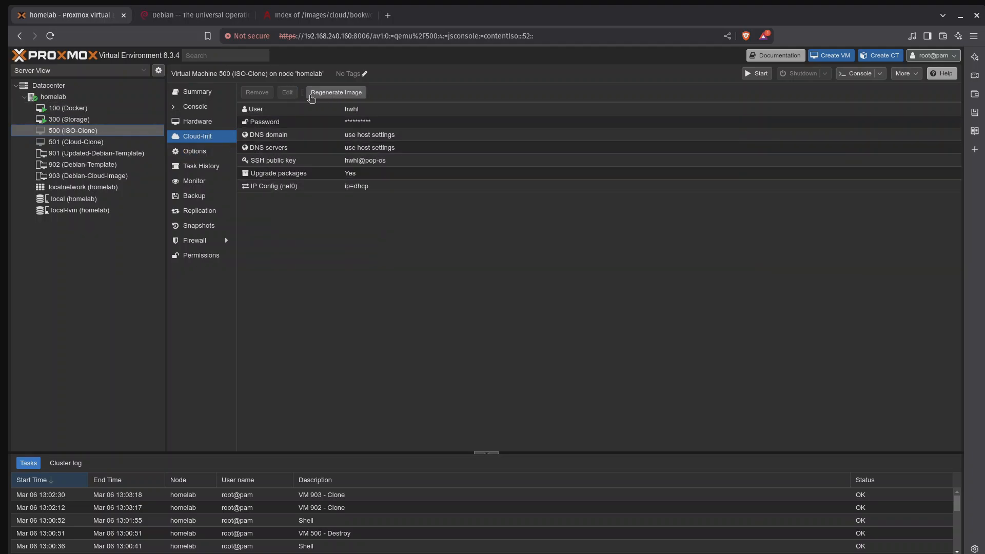
left_click(352, 112)
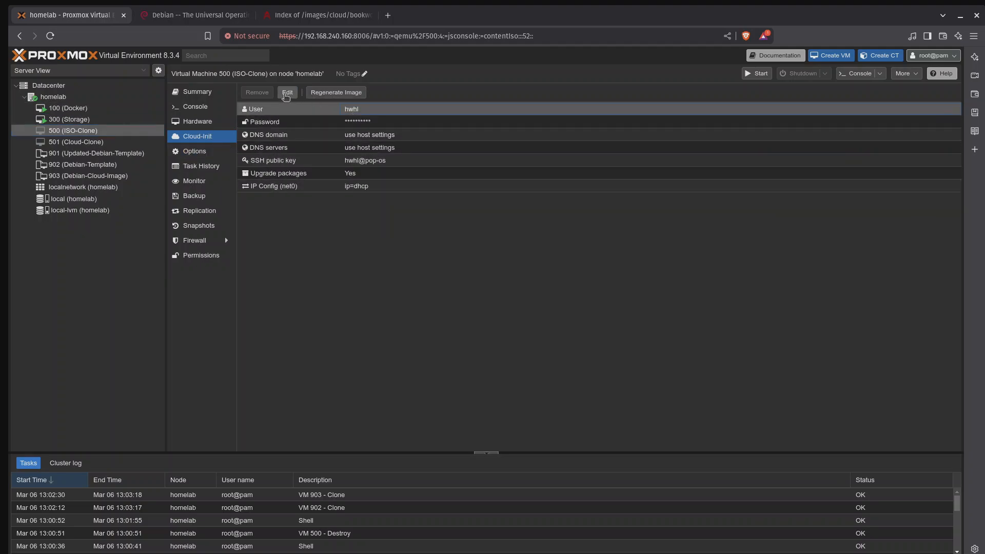
left_click(287, 93)
key("BackSpace")
key("BackSpace")
key("BackSpace")
key("BackSpace")
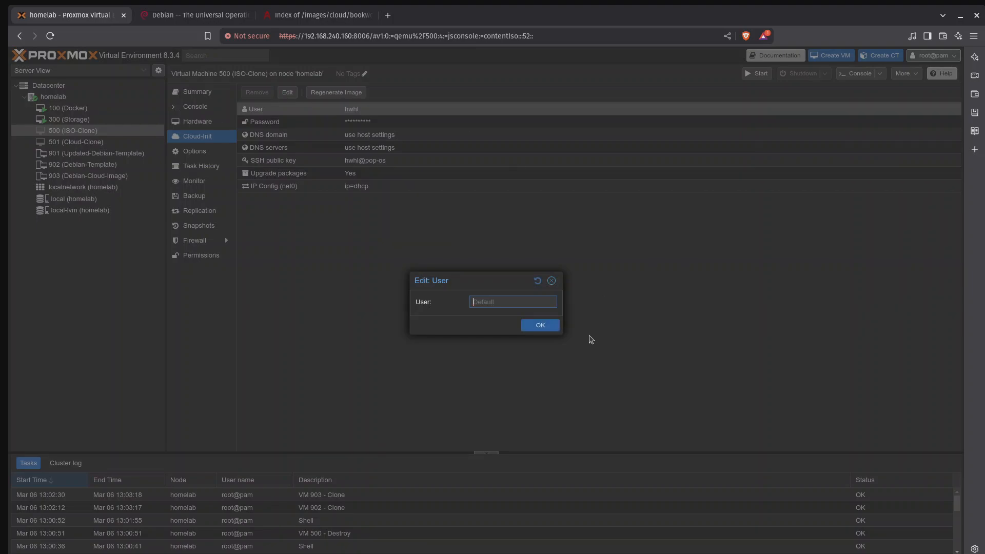
type("user1")
left_click(540, 326)
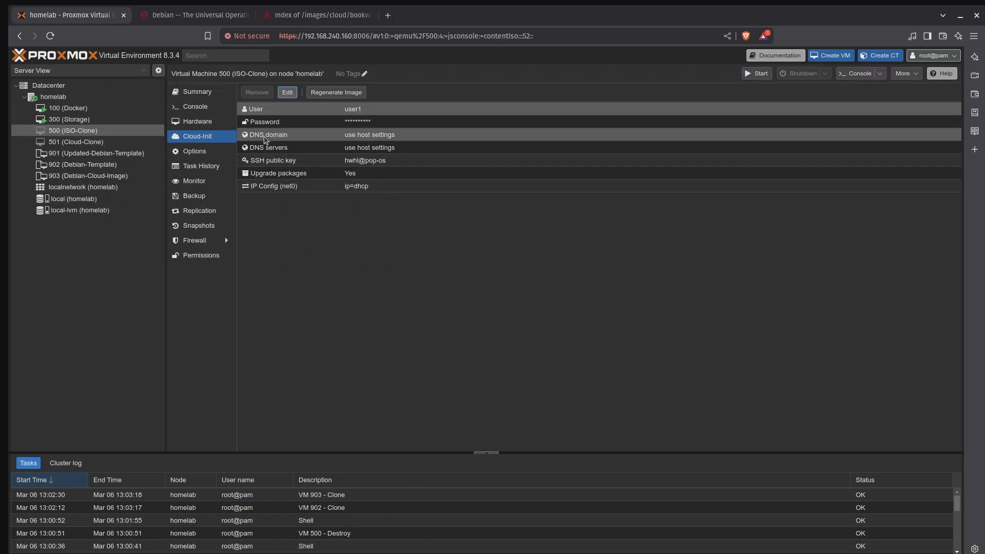
Step: Start VM 501 (Cloud-Clone), log in to its console as user1 with the account password, and clear the terminal
left_click(111, 142)
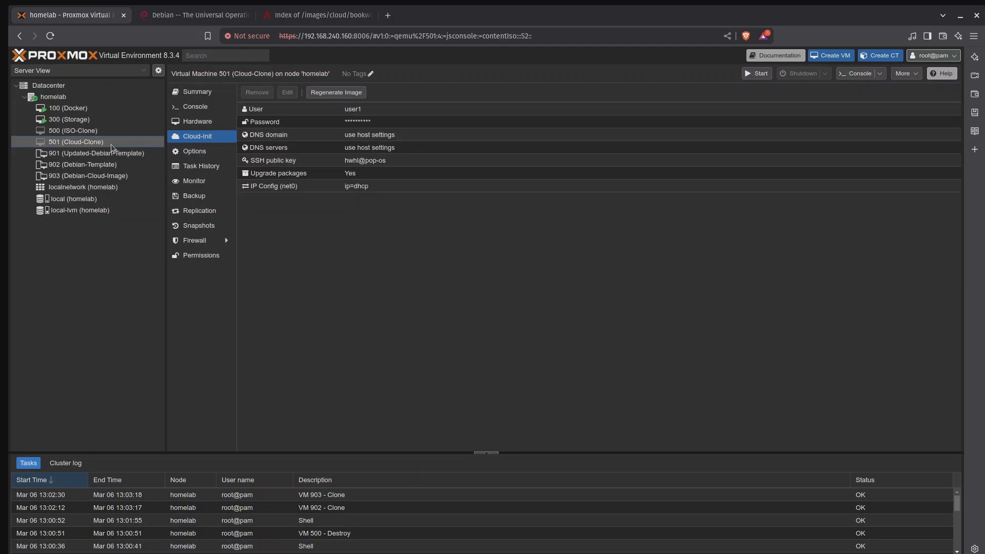
left_click(758, 73)
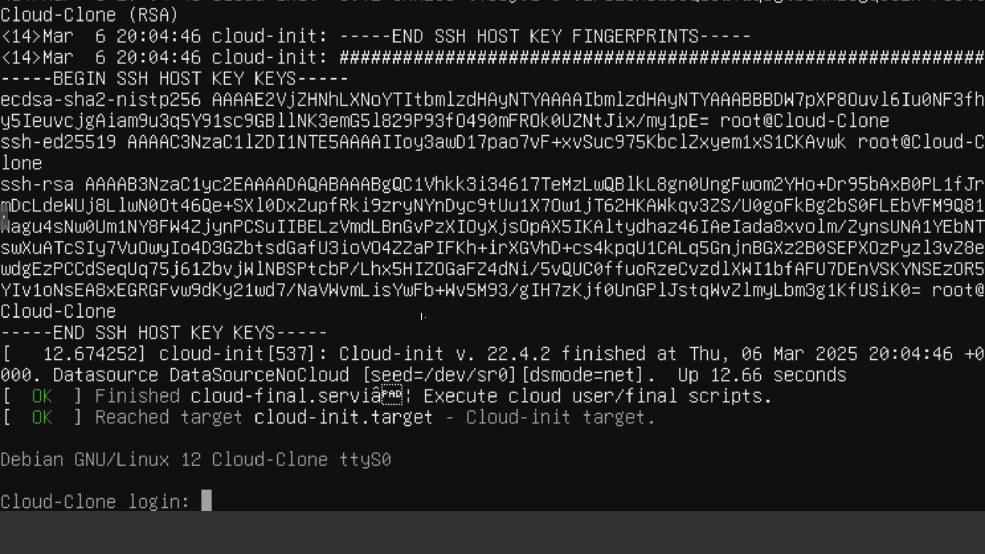
type("user1")
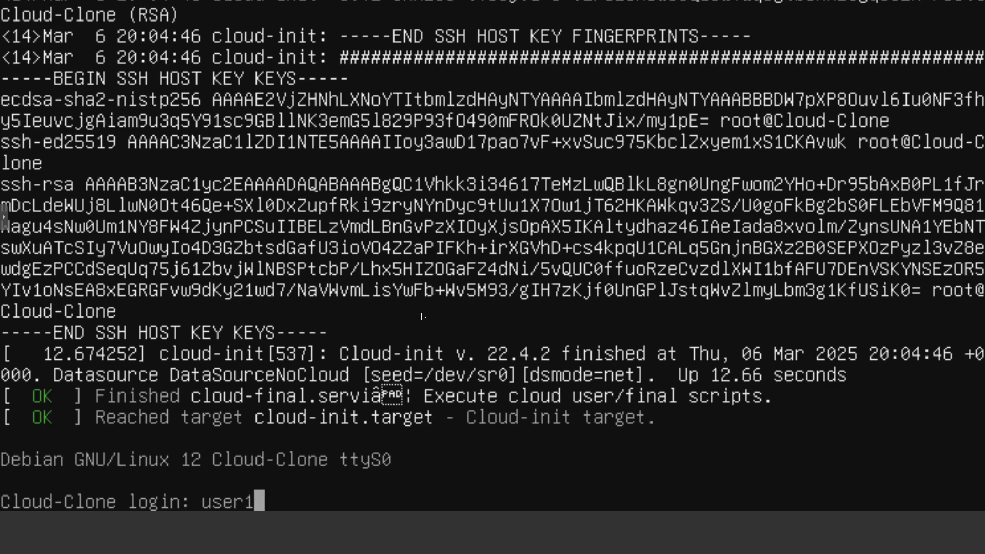
key("Return")
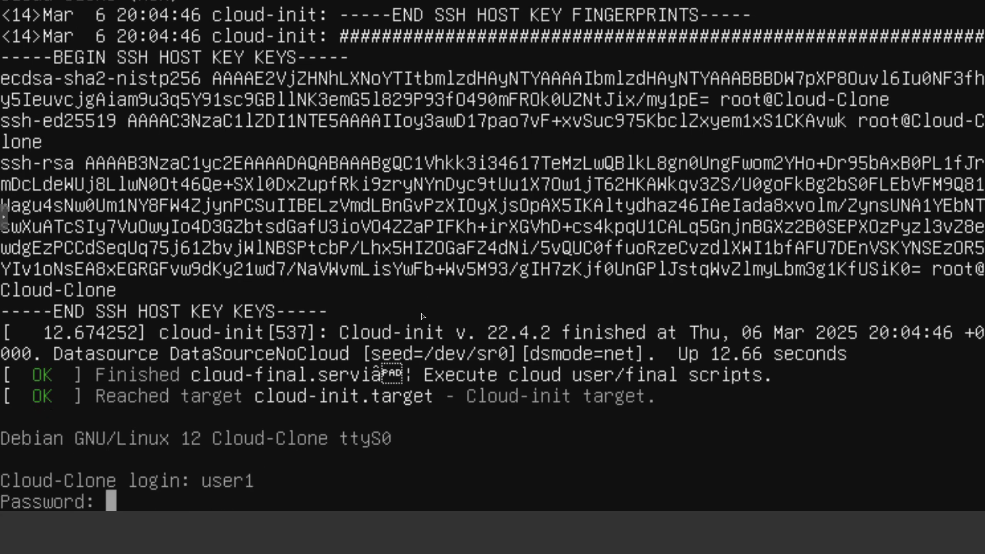
key("Return")
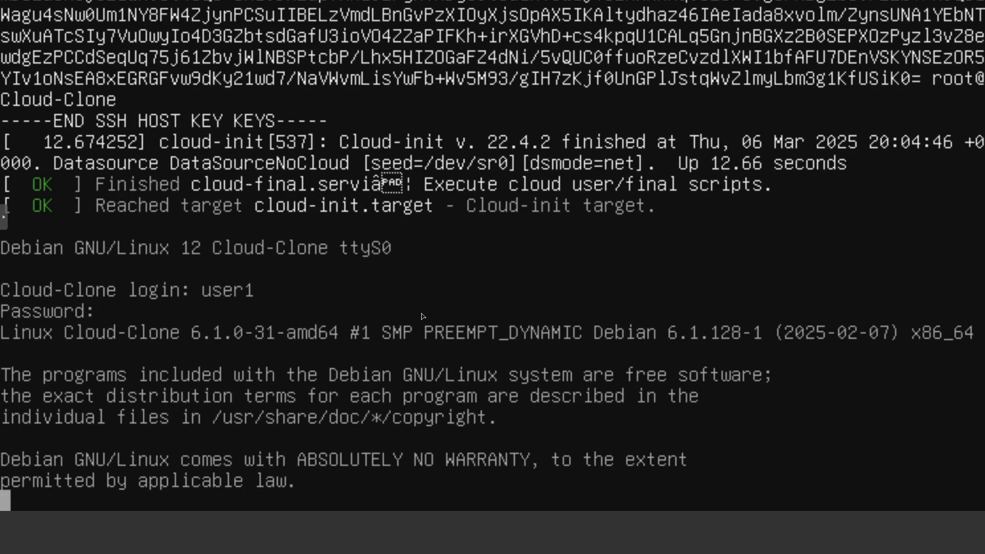
key("ctrl+l")
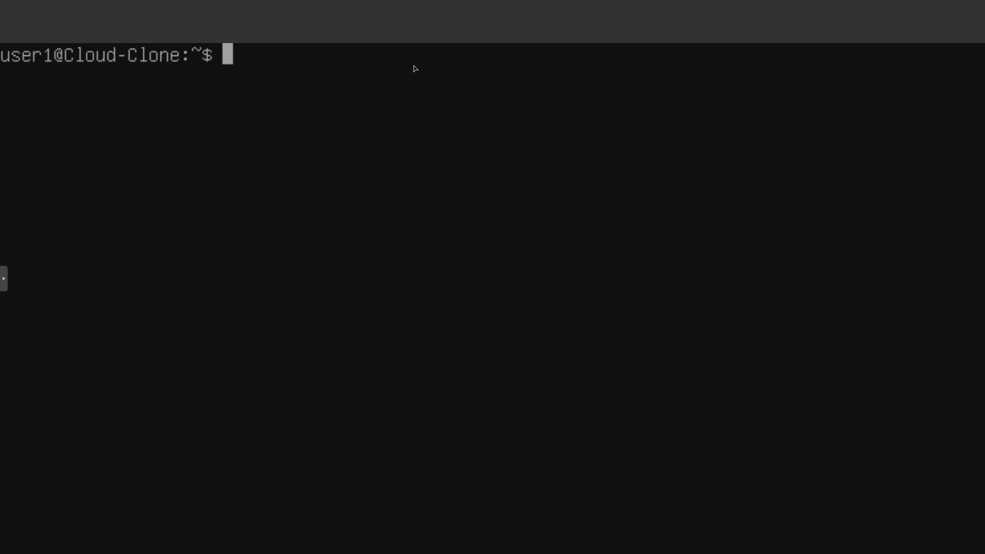
Step: List the contents of /home and delete the hwhl account with sudo userdel hwhl
type("ls /home")
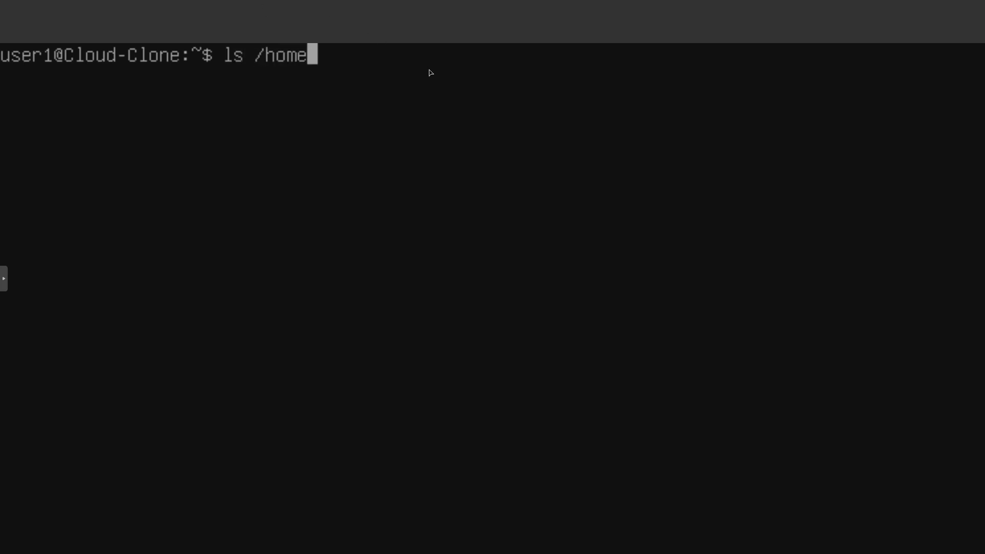
key("Return")
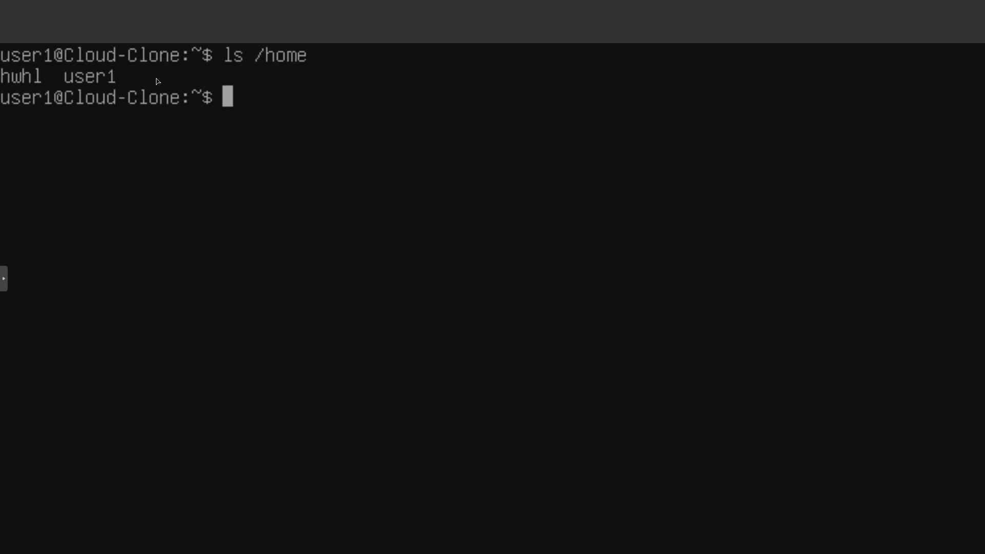
type("sudo userdel hwhl")
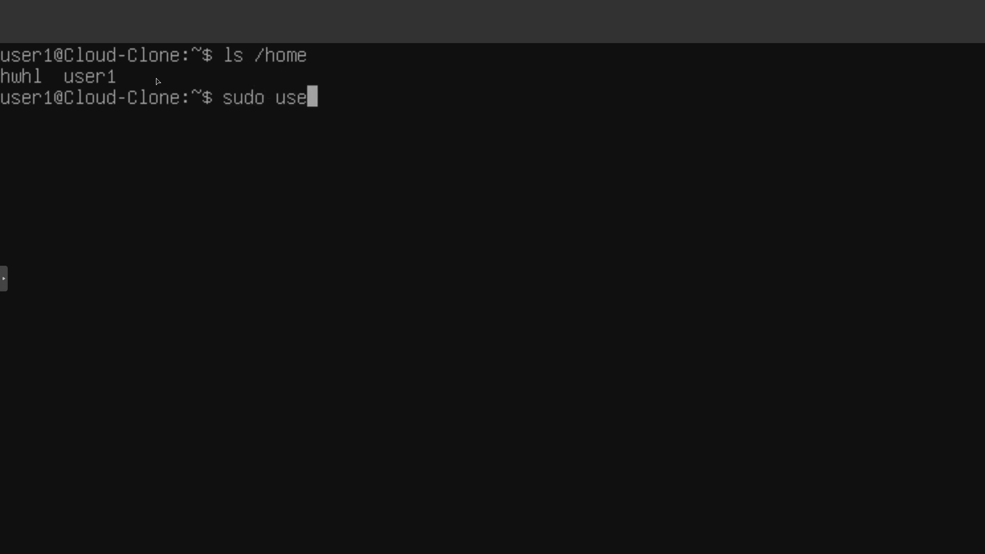
key("Return")
Step: Try to remove the hwhl account together with its home directory using sudo userdel -r hwhl, and list /home again
key("Up")
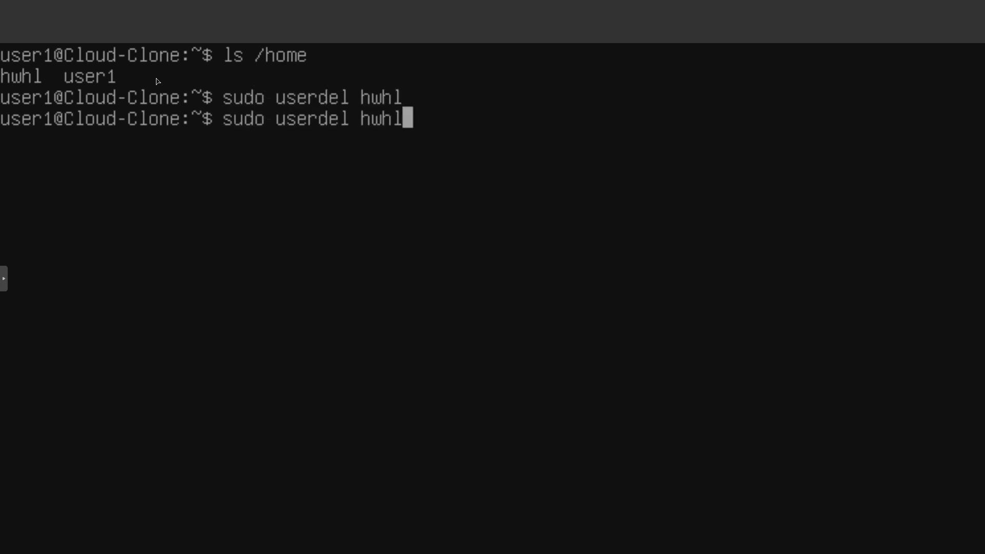
key("Left")
key("Left")
key("Left")
key("Left")
type("-")
type("r")
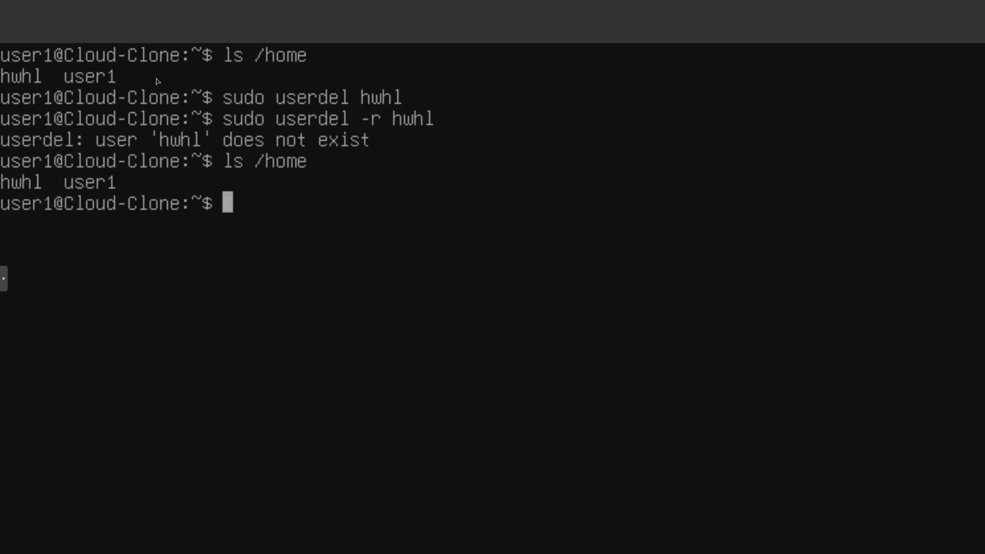
type("rms")
Step: Delete the leftover home directory with sudo rm -r /home/hwhl and check the contents of /home
key("BackSpace")
key("BackSpace")
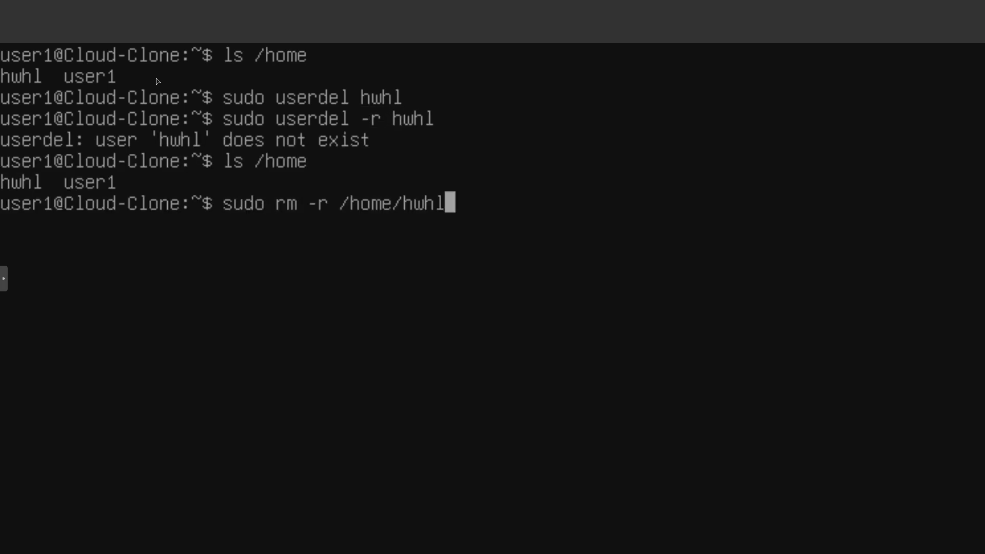
key("Return")
type("ls h")
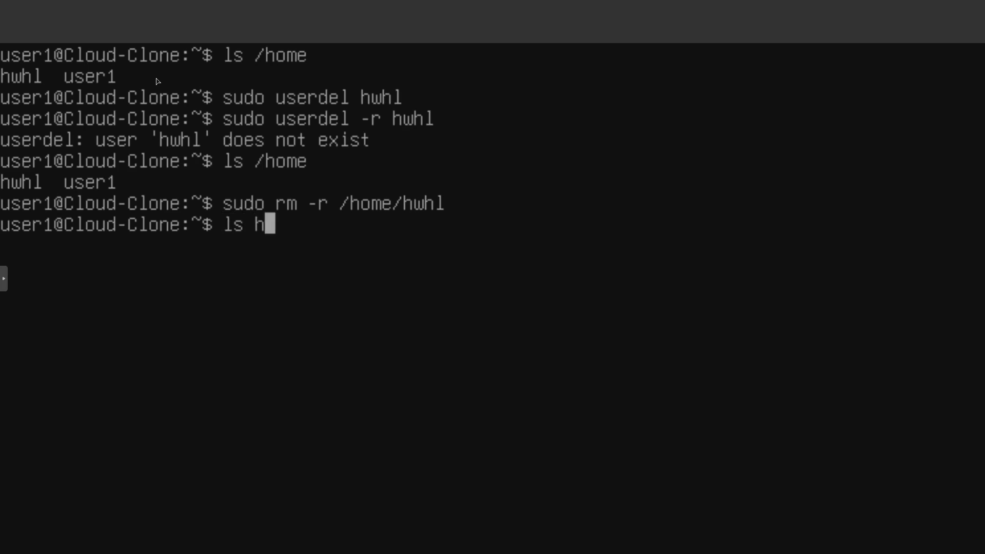
key("BackSpace")
type("/hom")
type("e")
key("Return")
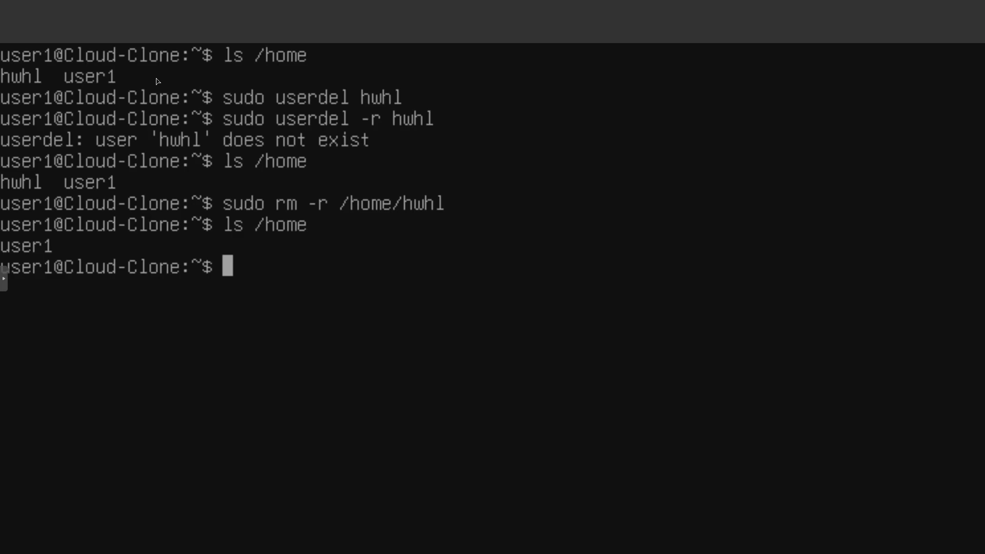
Step: List the VM's block devices with lsblk to check the disk layout, and clear the terminal
type("lsblk")
key("Return")
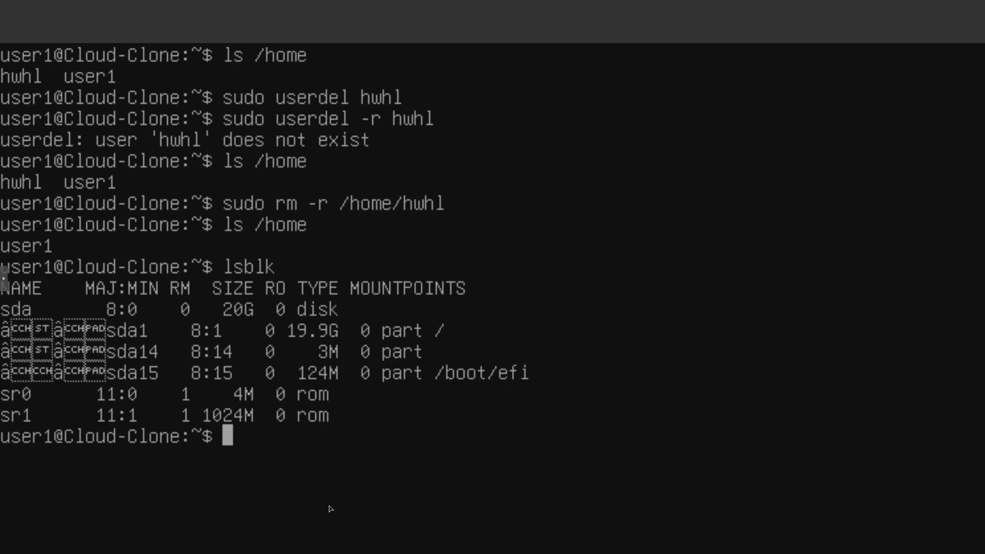
key("ctrl+l")
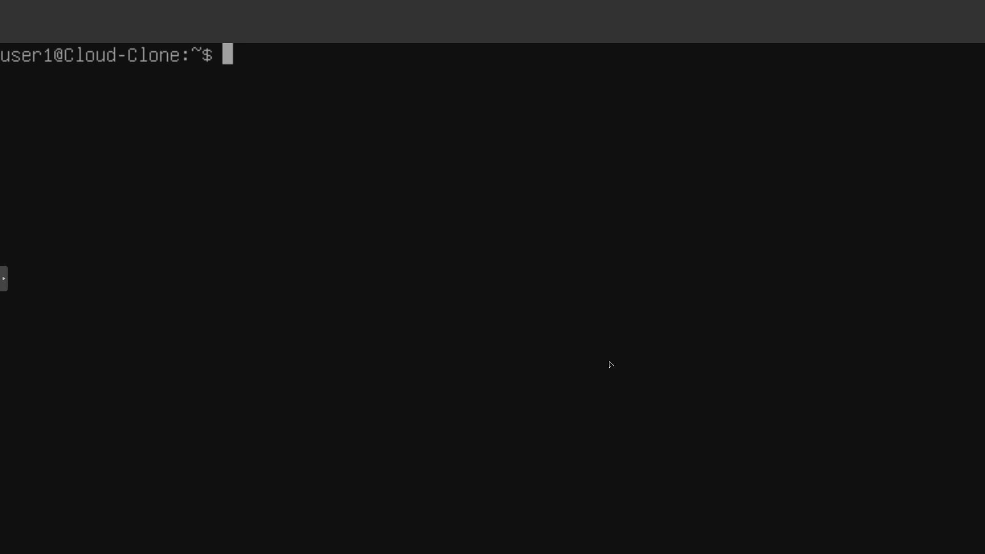
Step: Check where curl is installed on Cloud-Clone with which curl
type("c")
type("url")
key("BackSpace")
key("BackSpace")
key("BackSpace")
key("BackSpace")
type("which ")
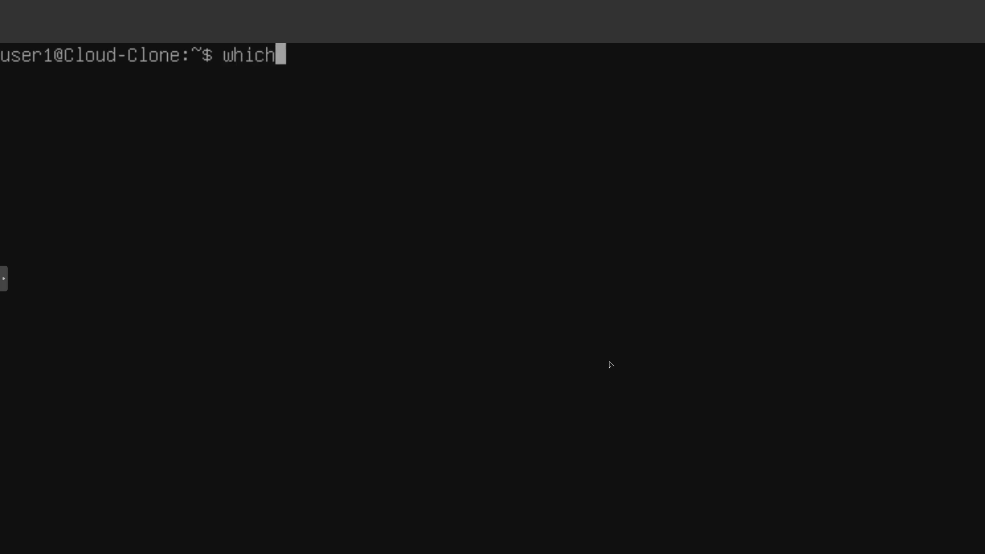
type("curl")
key("Return")
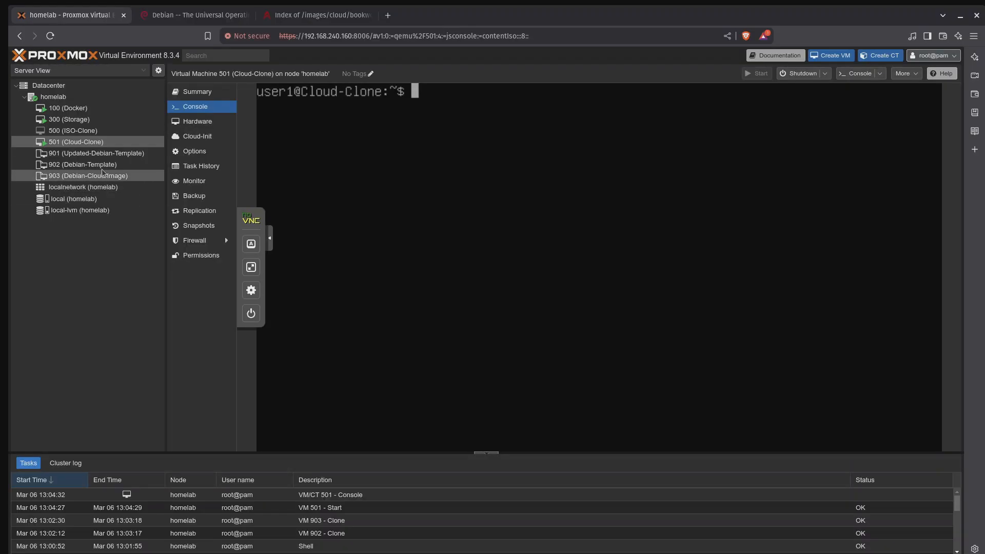
Step: Start VM 500 (ISO-Clone) and expand its console to full screen
left_click(94, 132)
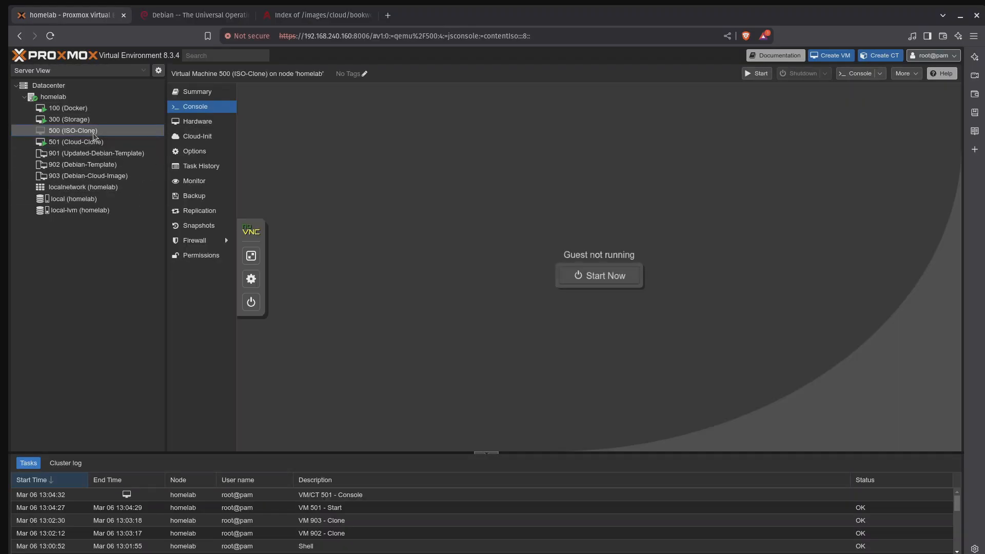
left_click(251, 302)
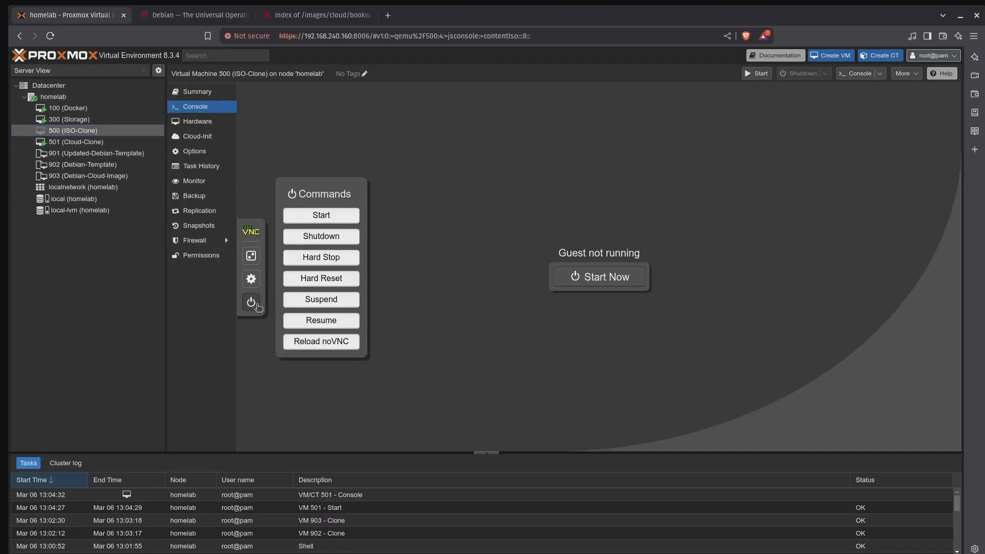
left_click(595, 277)
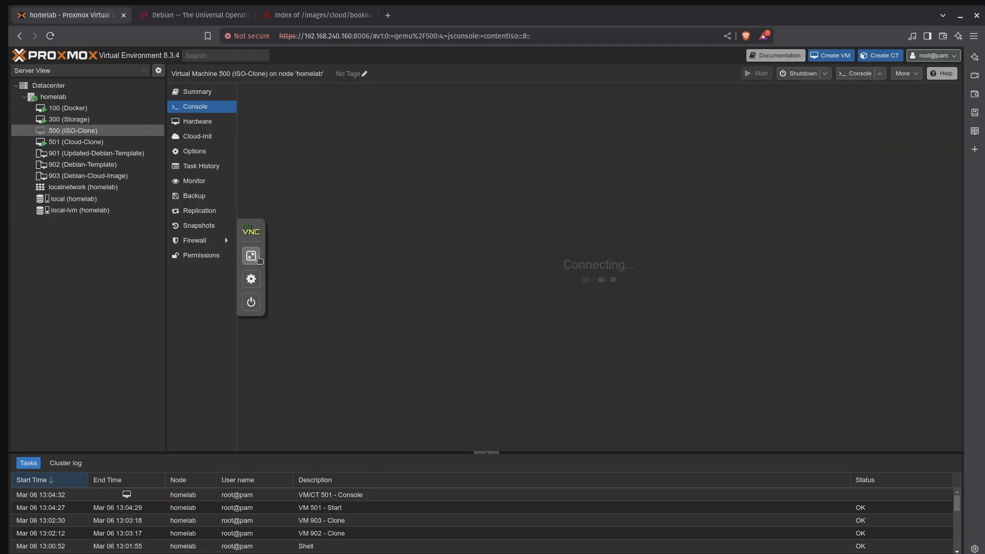
left_click(251, 256)
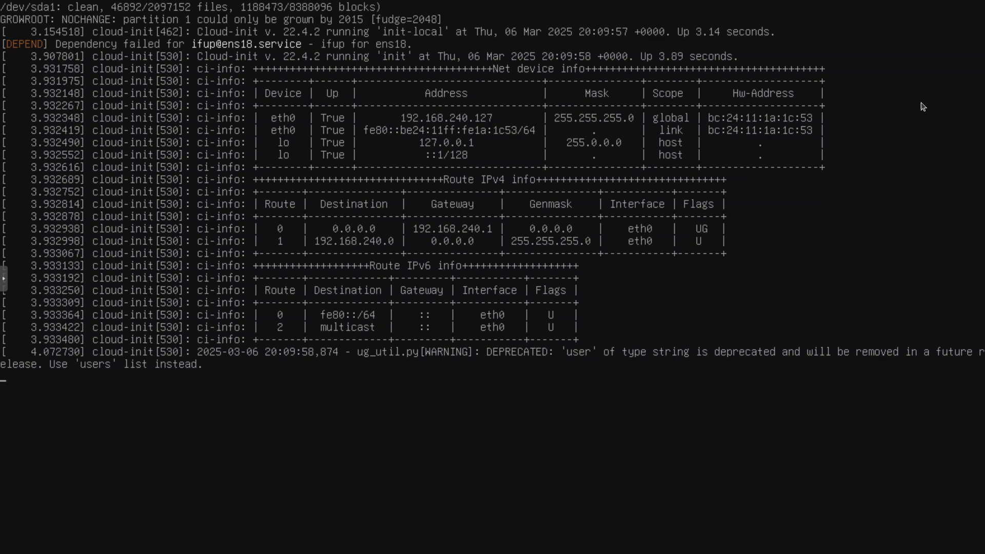
Step: Log in to ISO-Clone as user1 with the account password
type("user1")
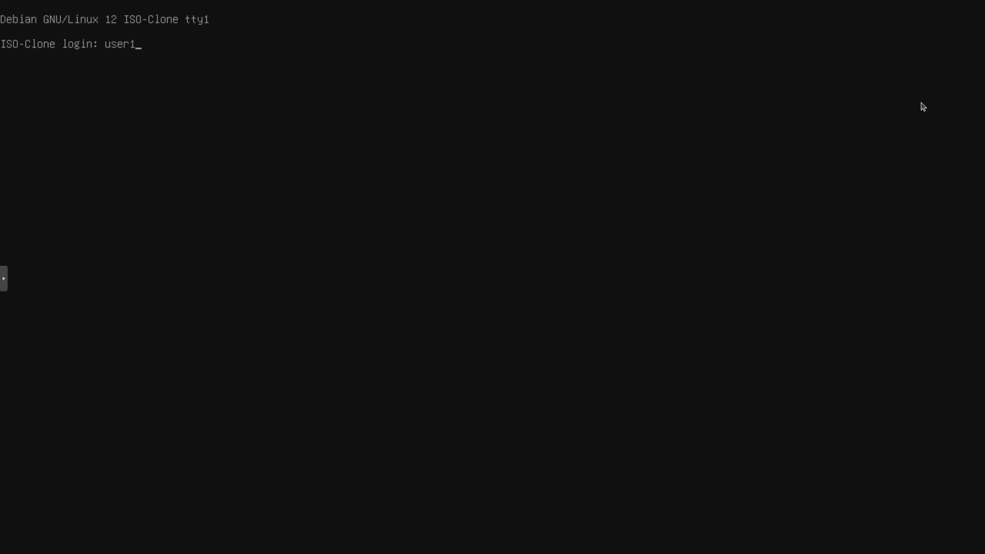
key("Return")
key("Return")
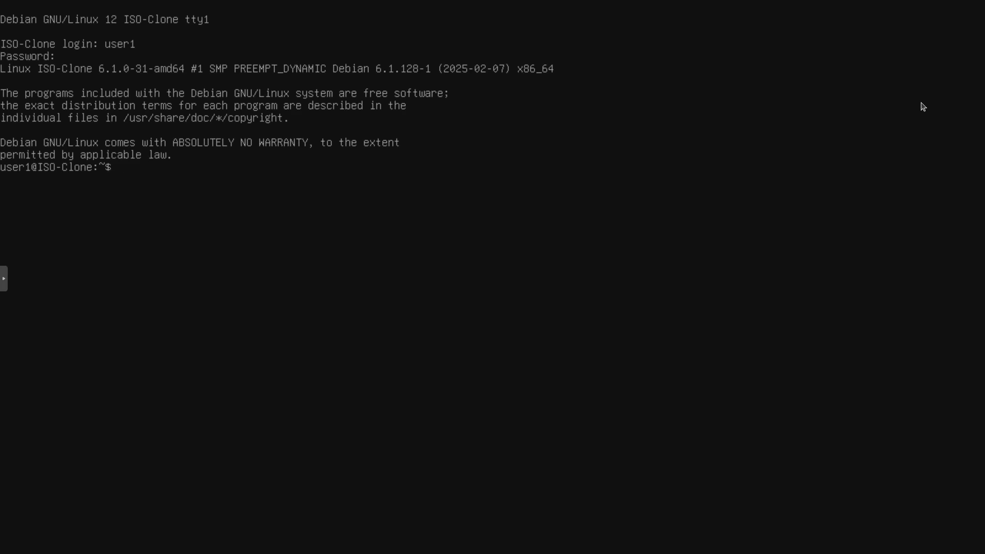
Step: List the contents of /home on ISO-Clone and try to switch to the root account with su root
type("ls /home")
key("Return")
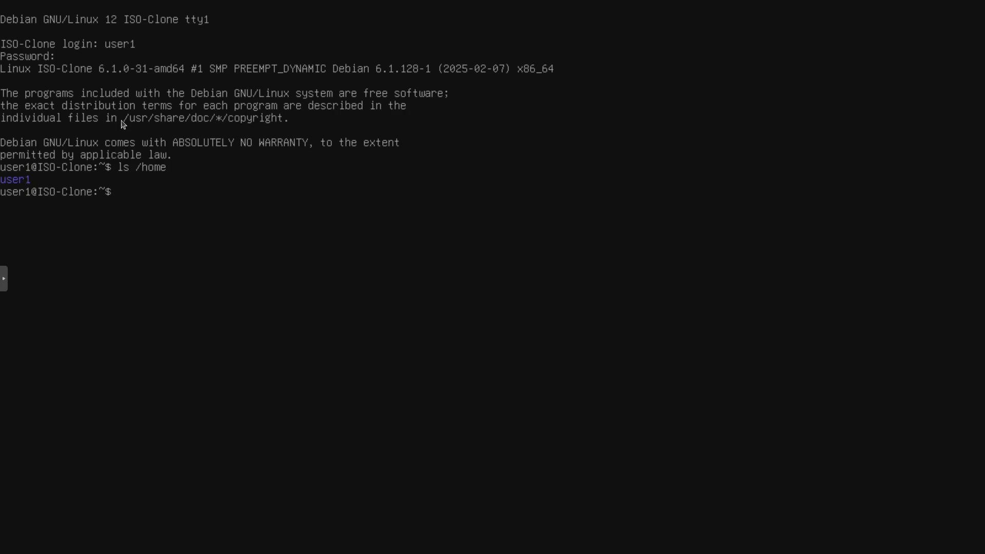
type("su root")
key("Return")
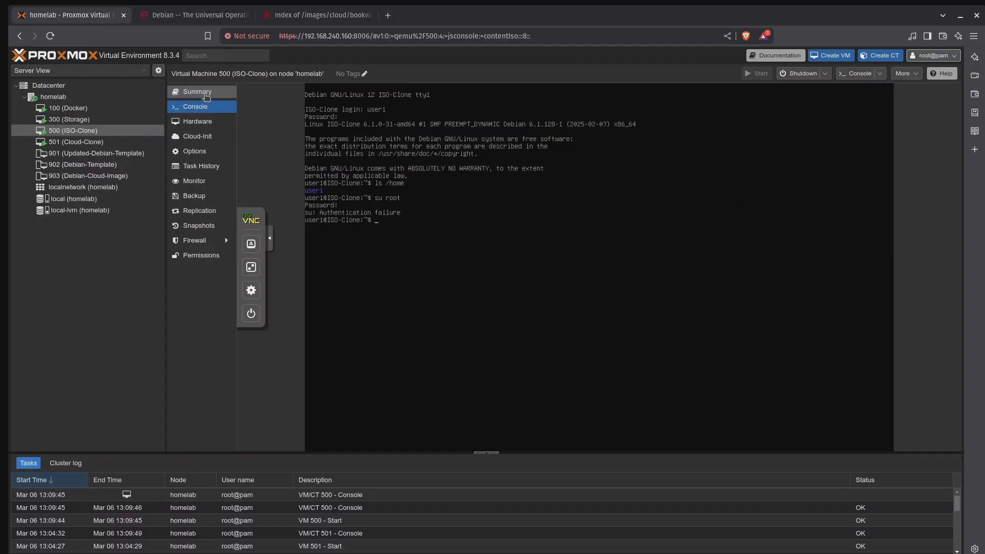
Step: Check the IP addresses in the summaries of ISO-Clone and Cloud-Clone, and return to ISO-Clone's console
left_click(205, 95)
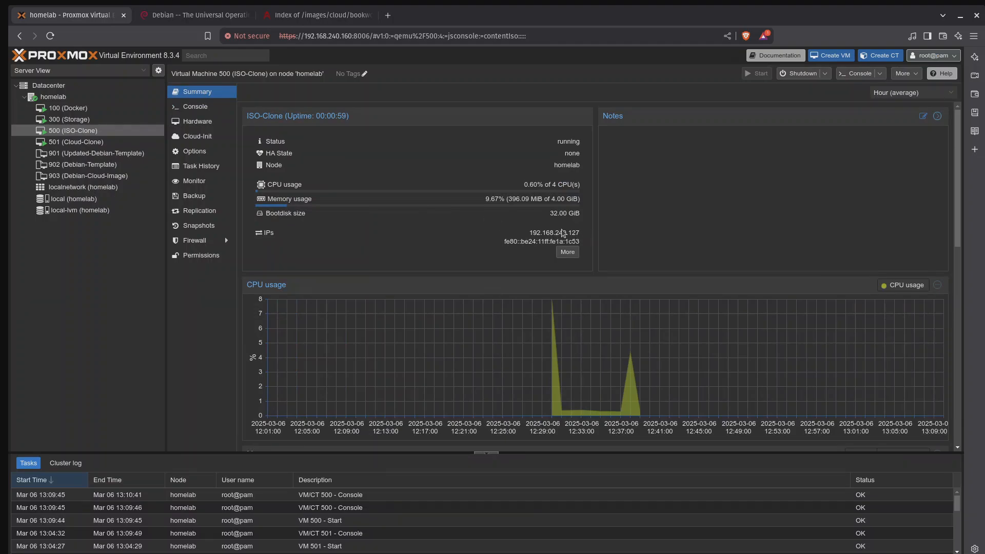
left_click(94, 143)
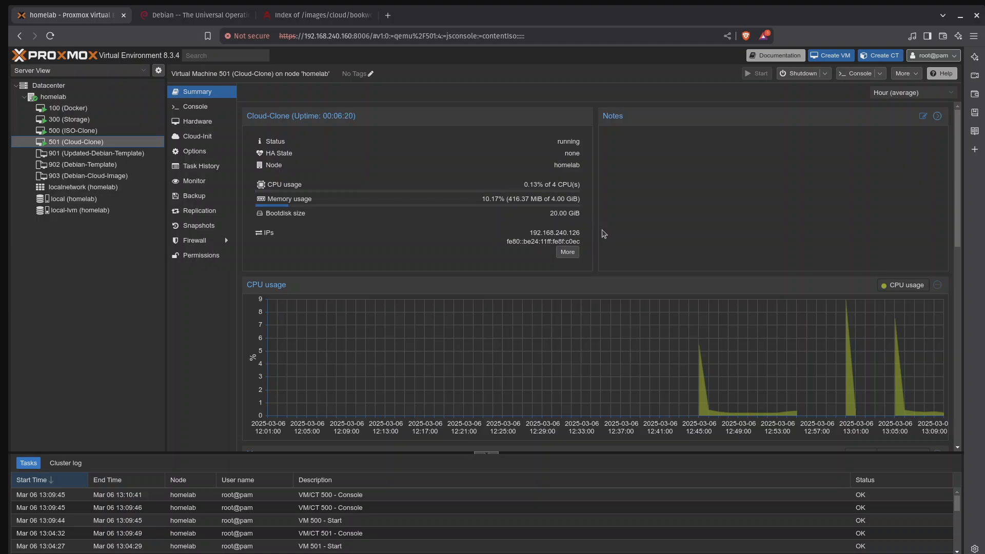
left_click(95, 131)
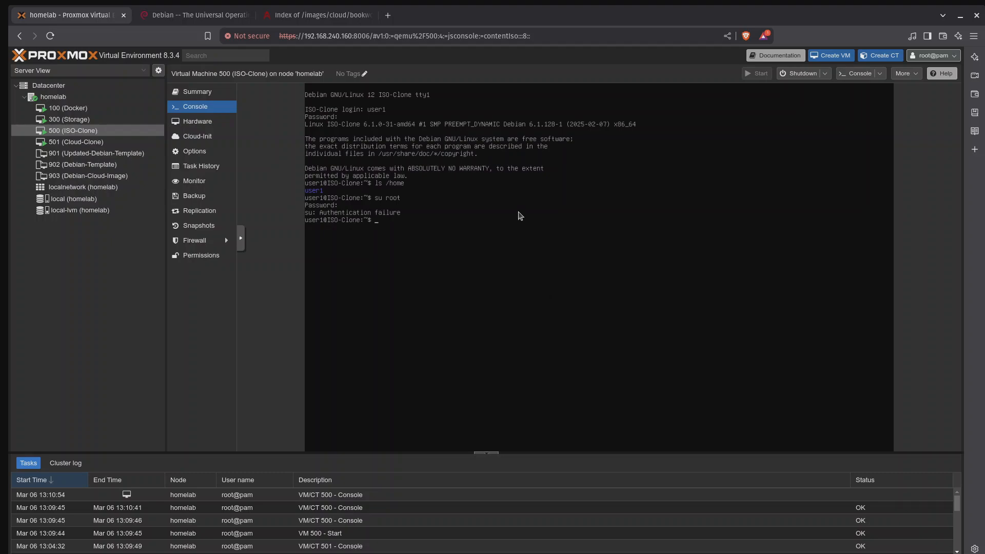
Step: Shut down VM 501 (Cloud-Clone) and start it again, watching the boot in its console
left_click(106, 142)
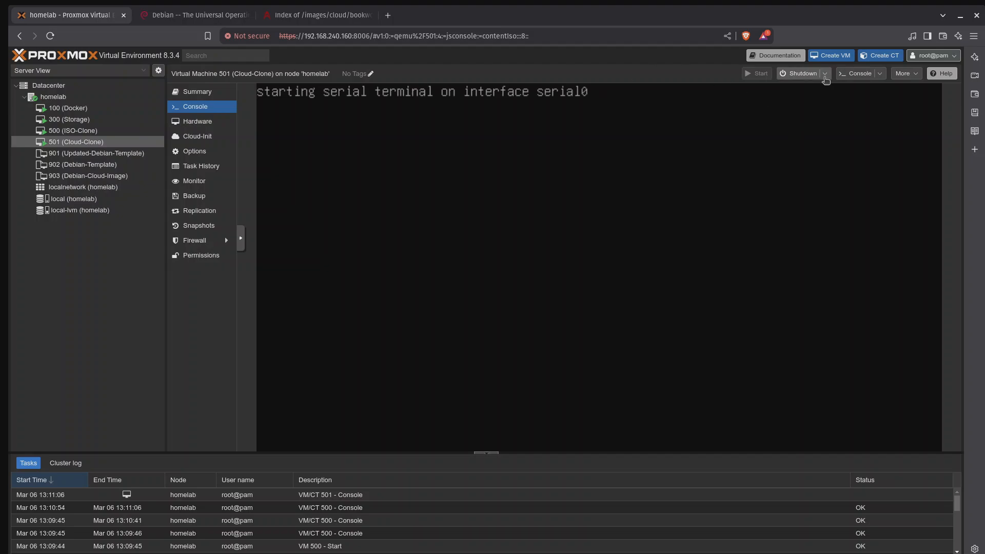
left_click(796, 77)
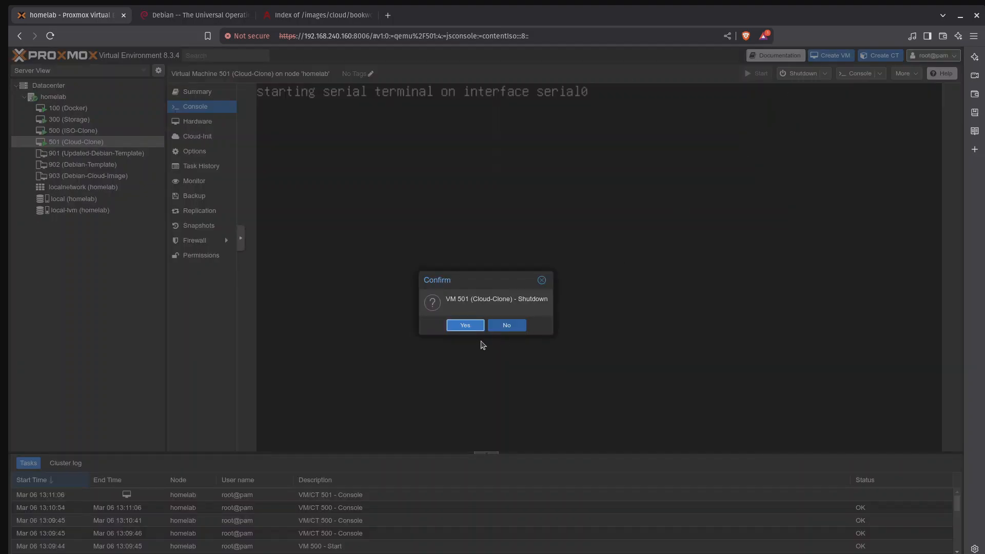
left_click(465, 325)
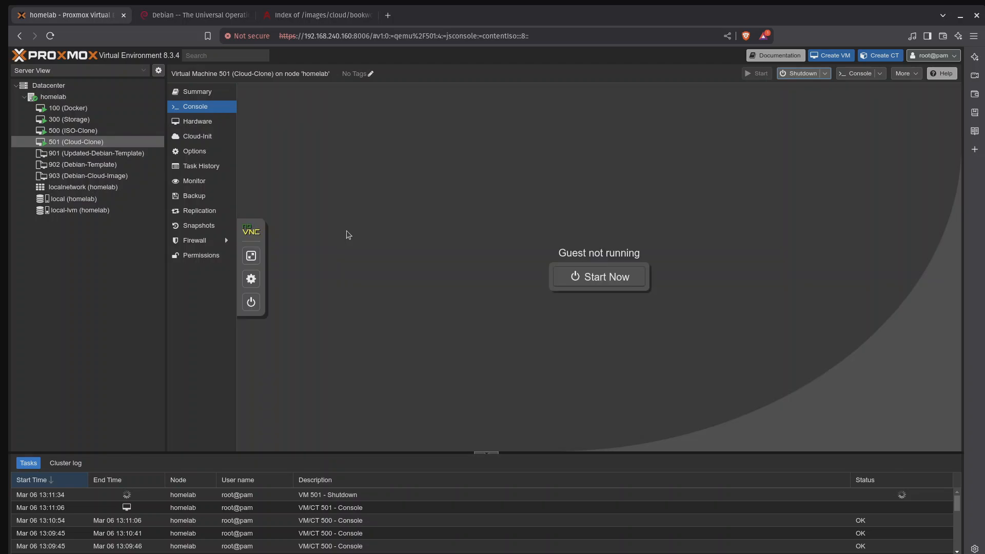
left_click(614, 288)
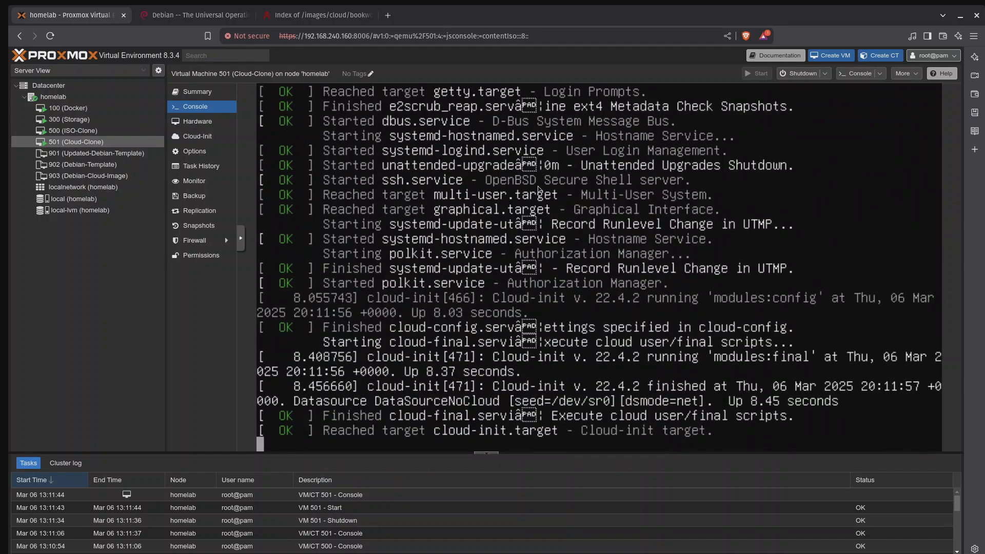
Step: View the console of ISO-Clone and the summary and console of Cloud-Clone
left_click(103, 129)
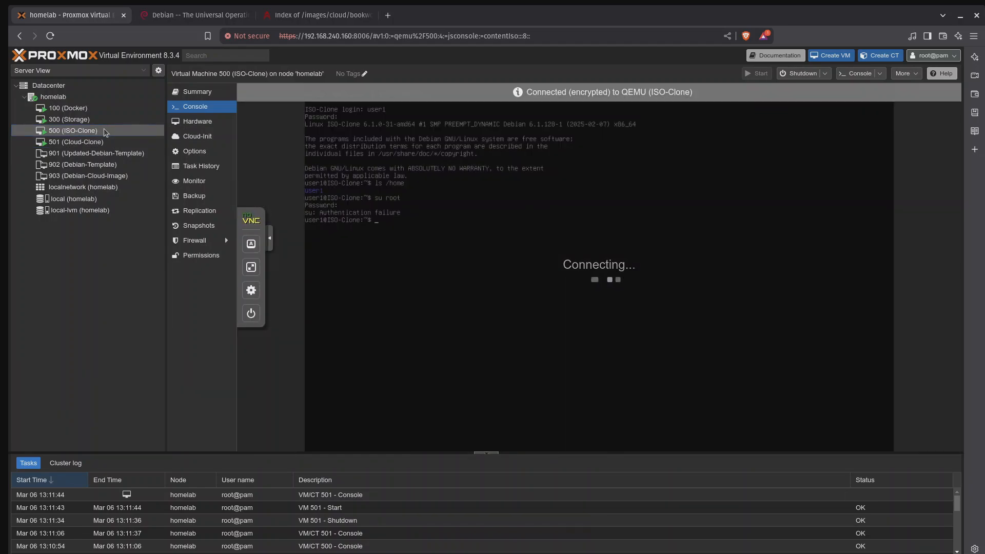
left_click(92, 143)
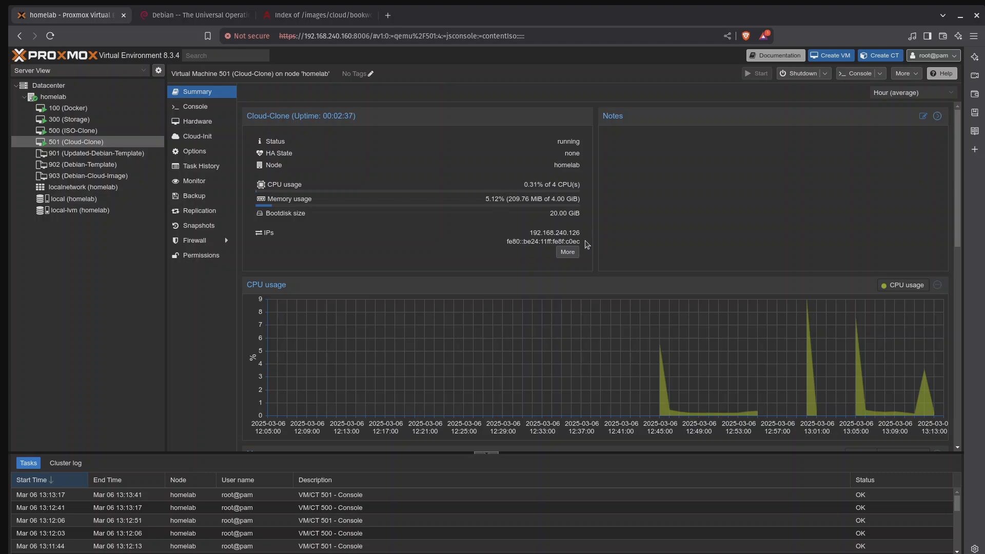
left_click(202, 106)
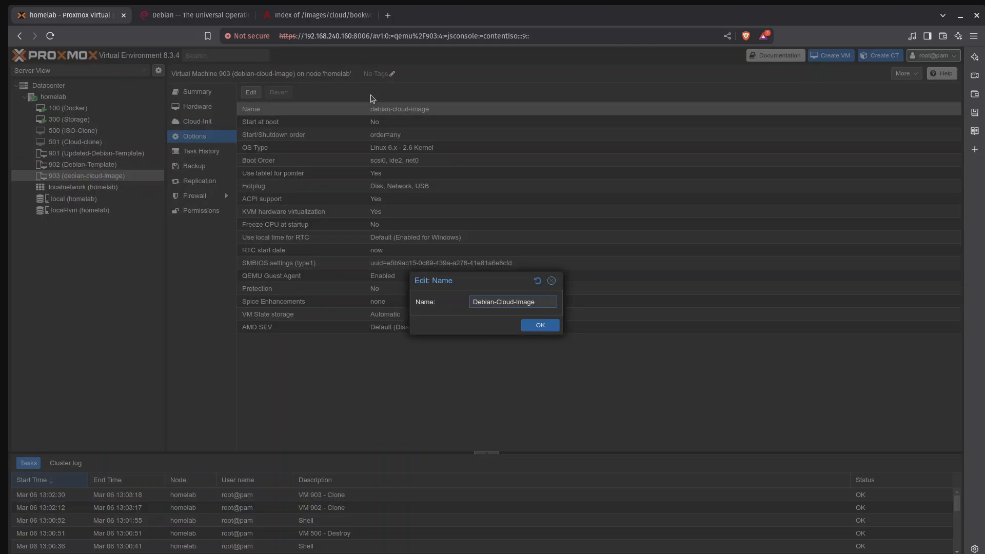
Step: Rename template 903 as Debian-Cloud-Image
left_click(541, 326)
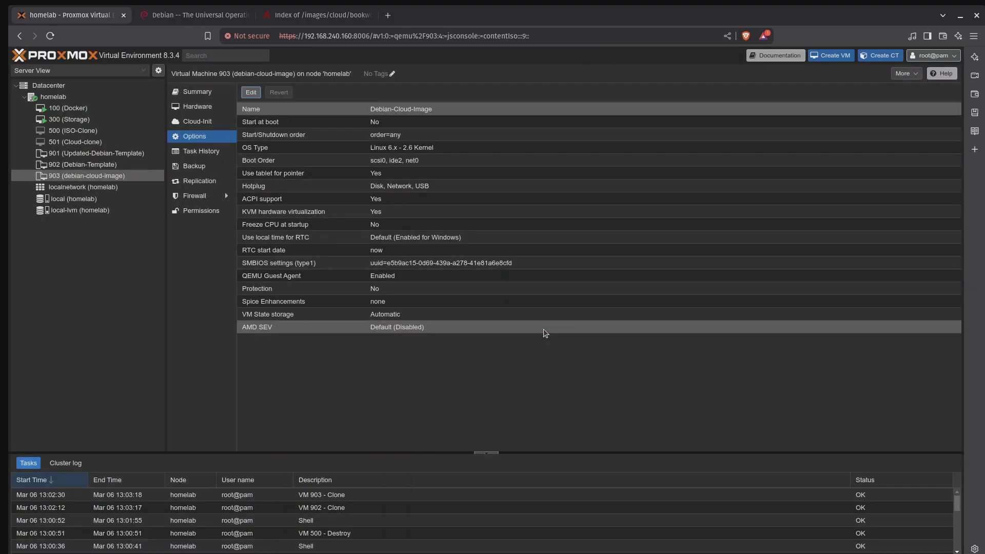